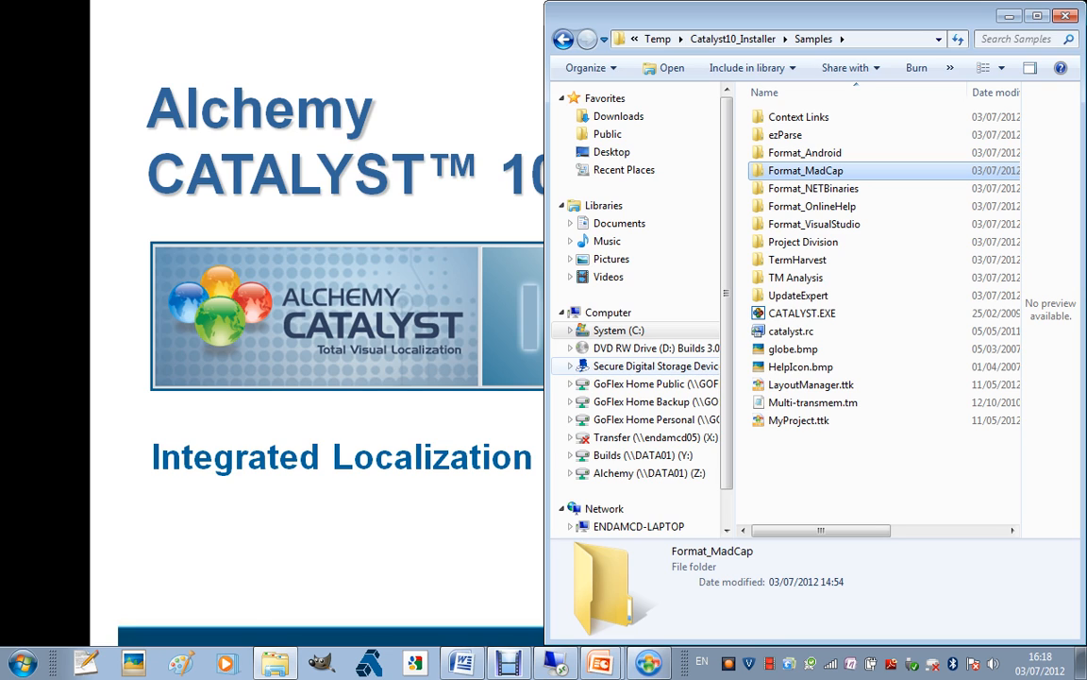
- Open the Format_VisualStudio folder inside the Catalyst Samples folder
{"action": "key", "text": "Down"}
{"action": "key", "text": "Down"}
{"action": "key", "text": "Down"}
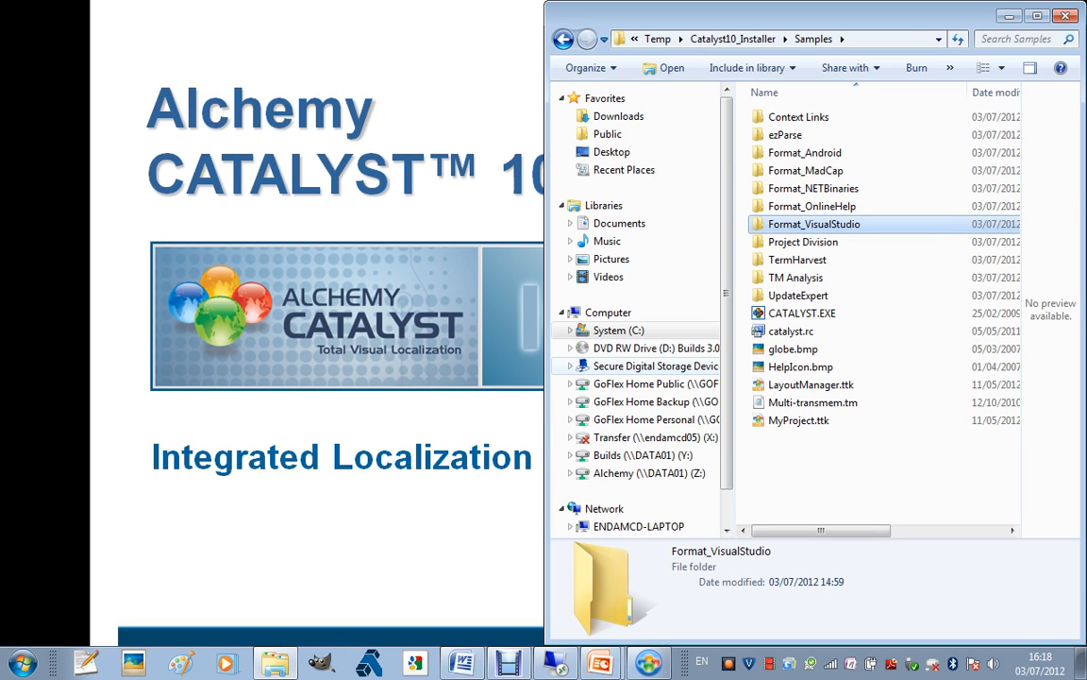
{"action": "key", "text": "Return"}
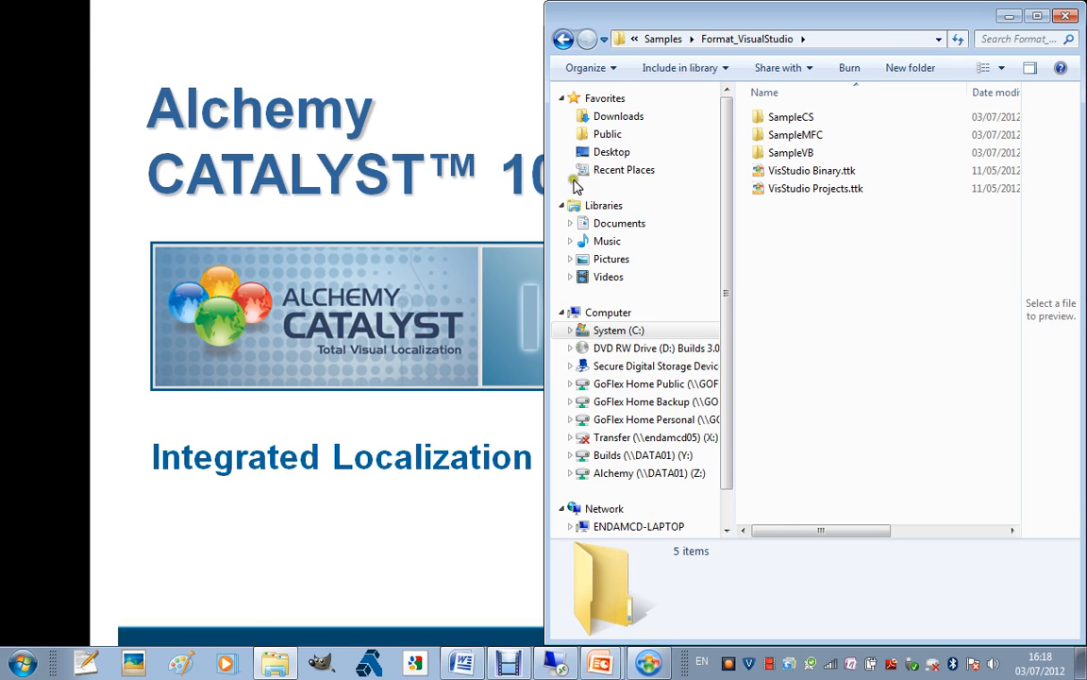
{"action": "left_click", "coordinate": [676, 42]}
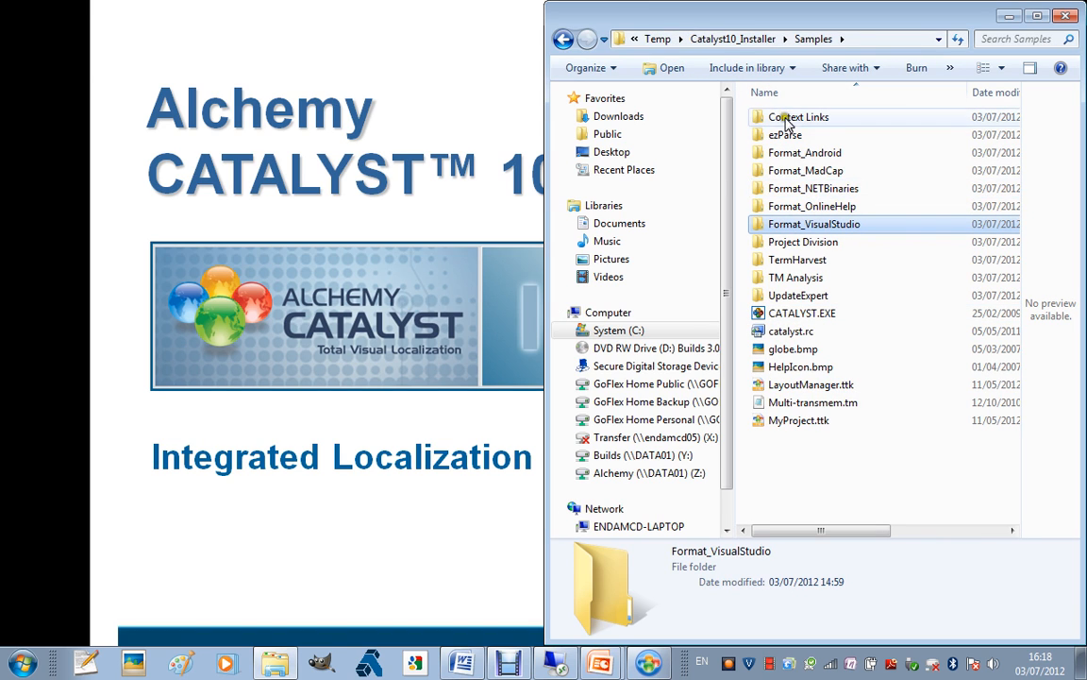
{"action": "left_click", "coordinate": [801, 228]}
{"action": "double_click", "coordinate": [800, 228]}
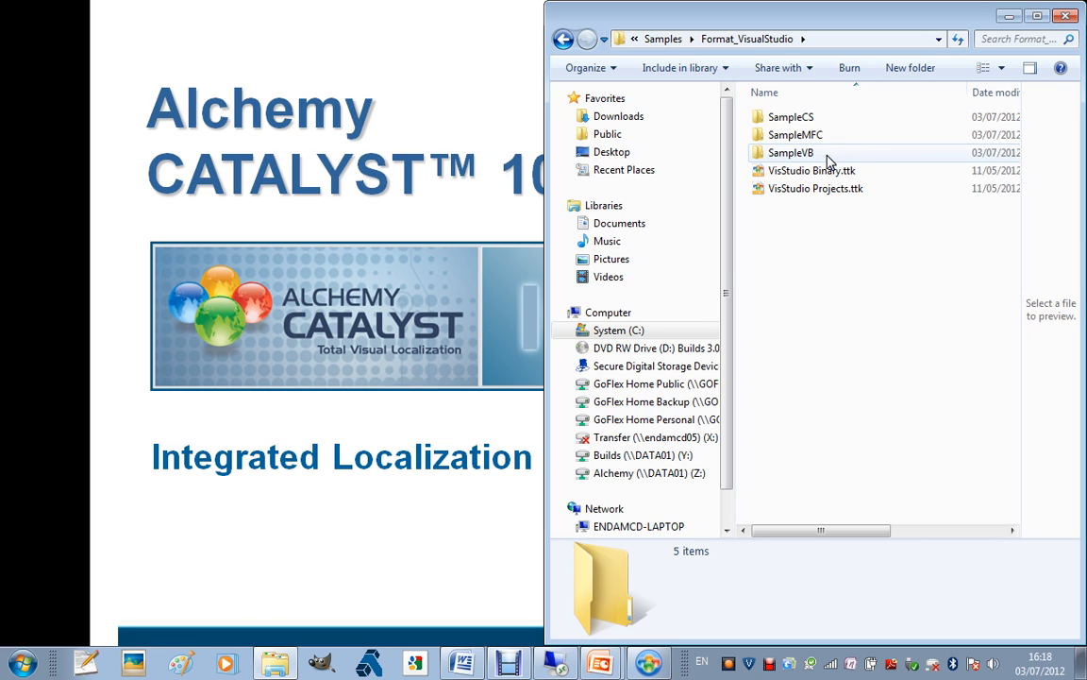
- Switch to the PowerPoint slide show and advance to the Integrated Localization Environment slide
{"action": "key", "text": "alt+Tab"}
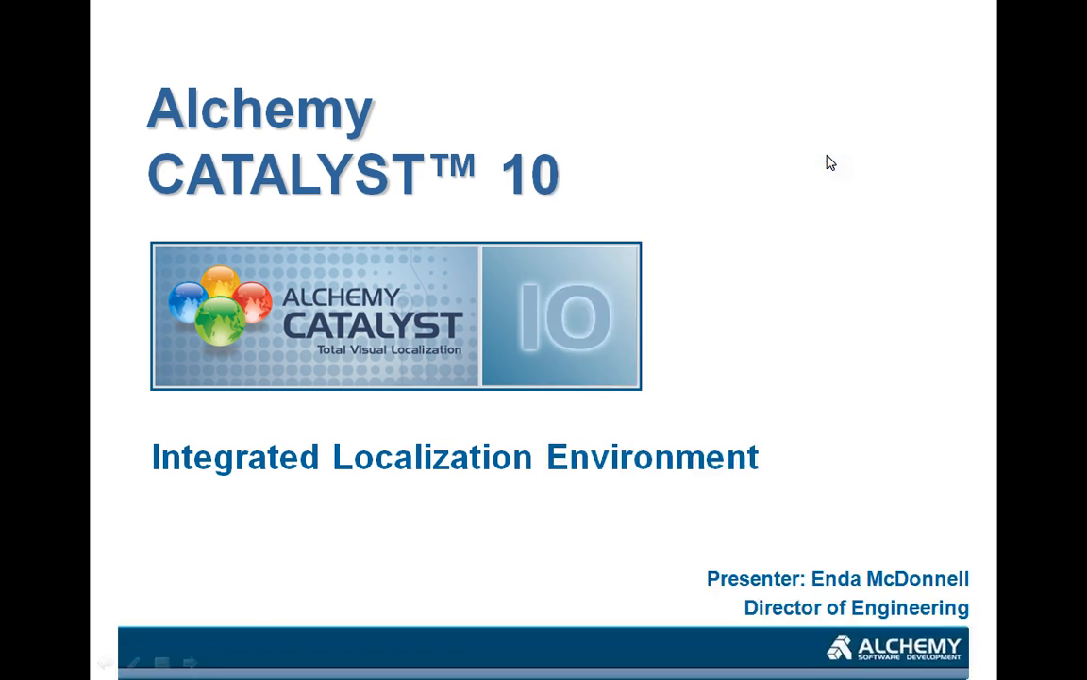
{"action": "left_click", "coordinate": [795, 161]}
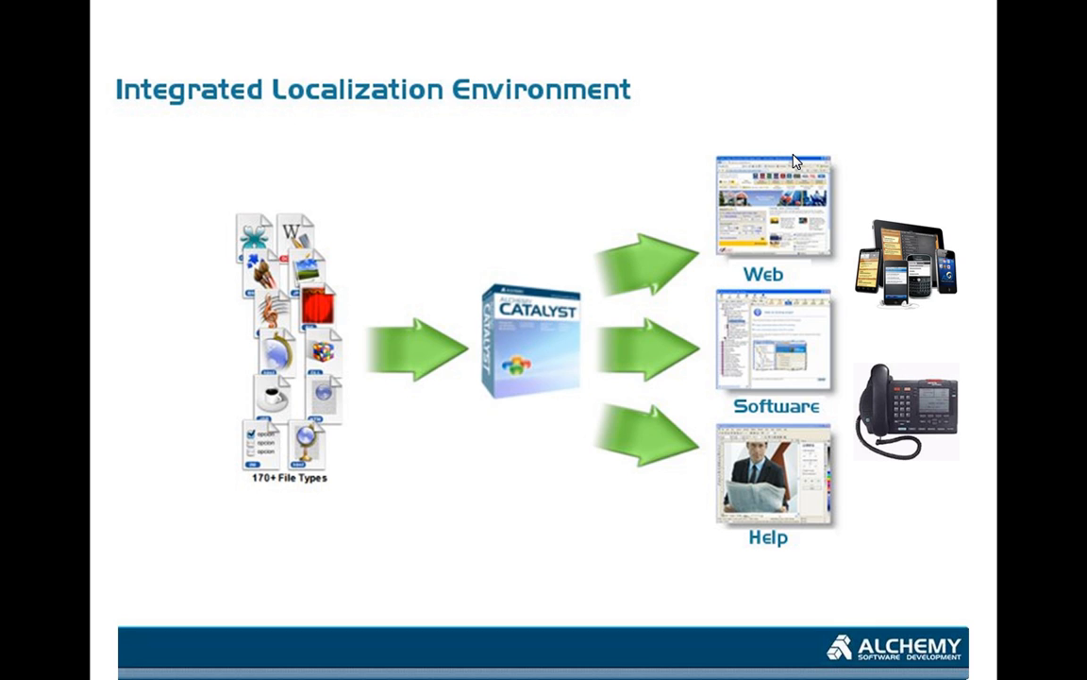
- Switch to Alchemy Catalyst and create a project titled MyFirstVisualStudioProject with French (France) as the target language
{"action": "key", "text": "alt+Tab"}
{"action": "key", "text": "alt+Tab"}
{"action": "key", "text": "alt+Tab"}
{"action": "key", "text": "alt+Tab"}
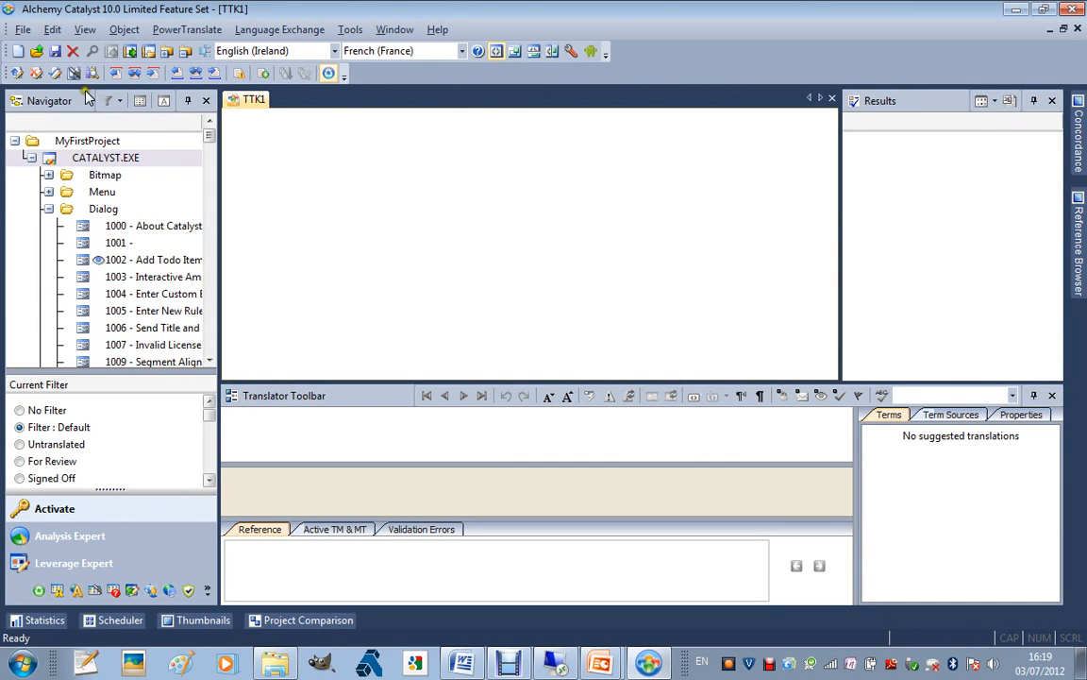
{"action": "left_click", "coordinate": [21, 50]}
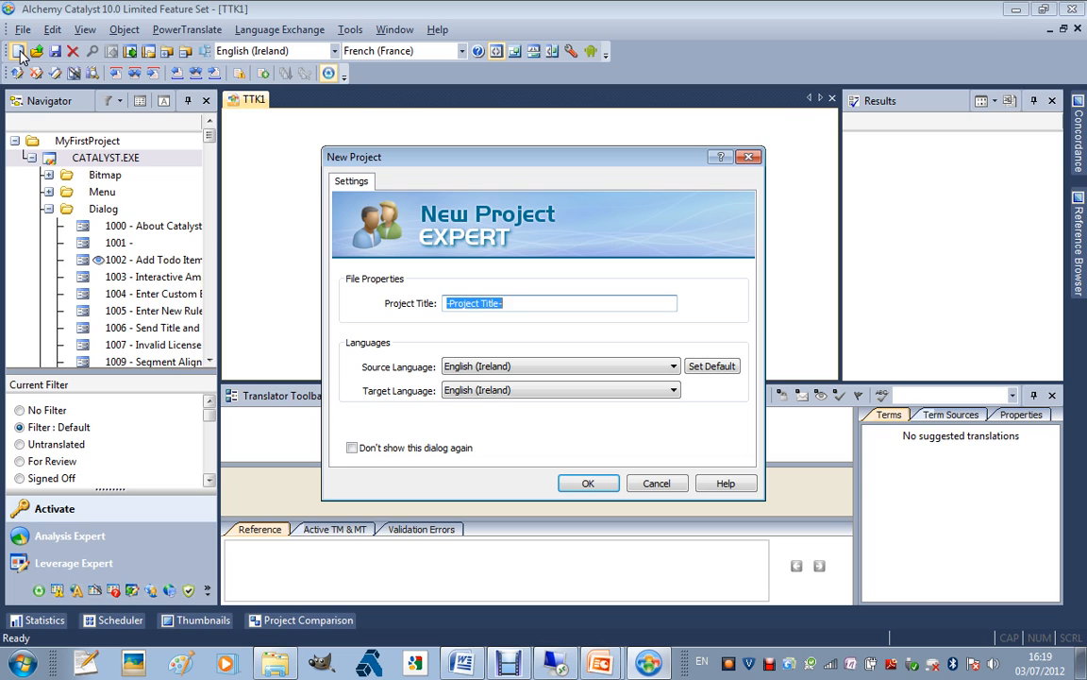
{"action": "type", "text": "MyFirstVisualStudi"}
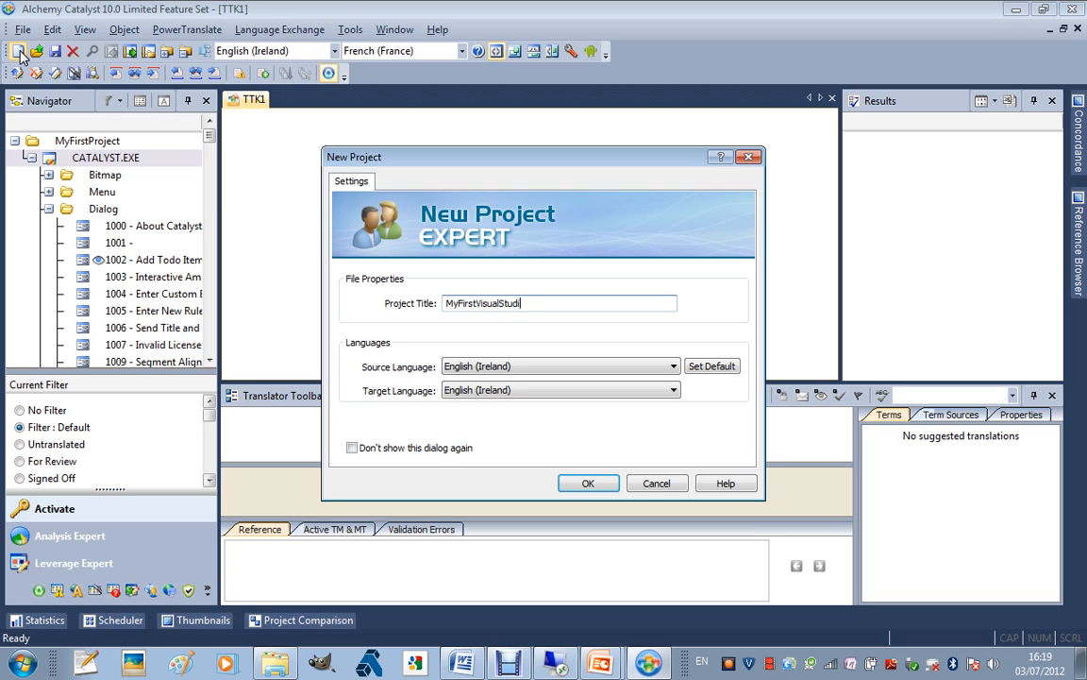
{"action": "type", "text": "oProject"}
{"action": "key", "text": "Tab"}
{"action": "key", "text": "Tab"}
{"action": "key", "text": "f"}
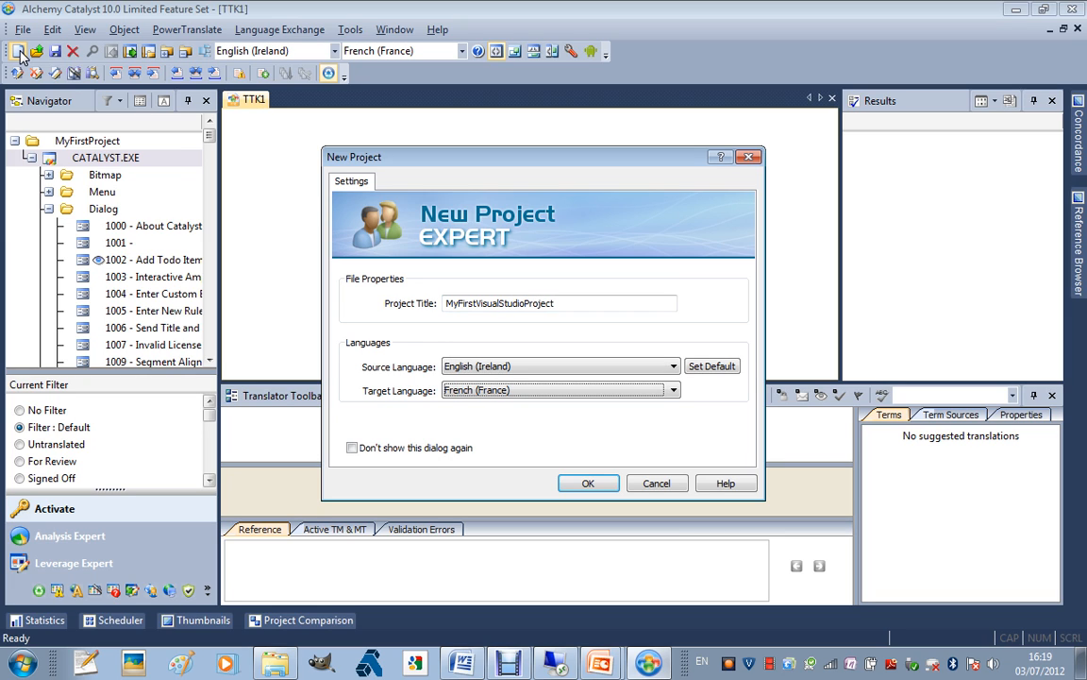
{"action": "key", "text": "Return"}
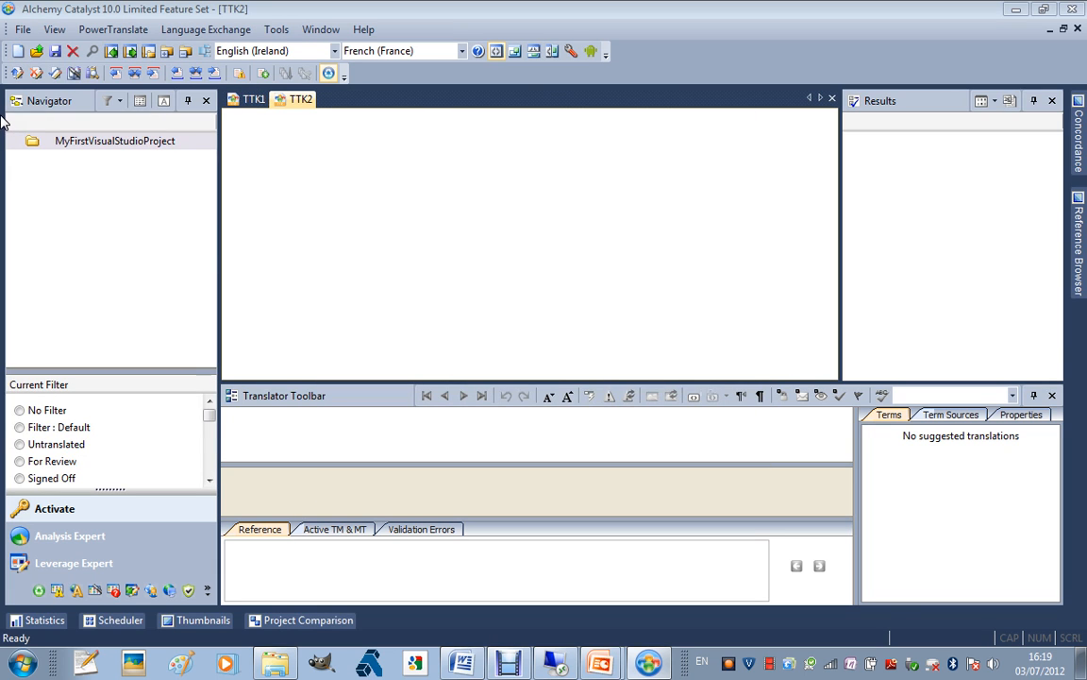
- Review the project insertion option in the user profile's Visual Studio settings and accept the profile
{"action": "left_click", "coordinate": [572, 52]}
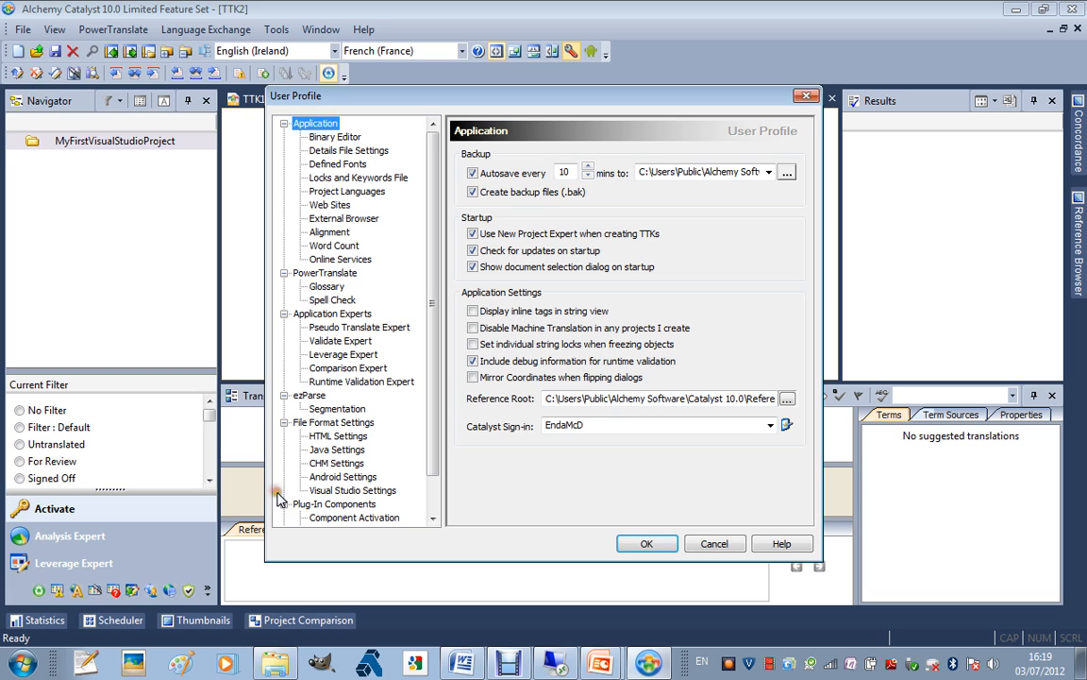
{"action": "left_click", "coordinate": [367, 491]}
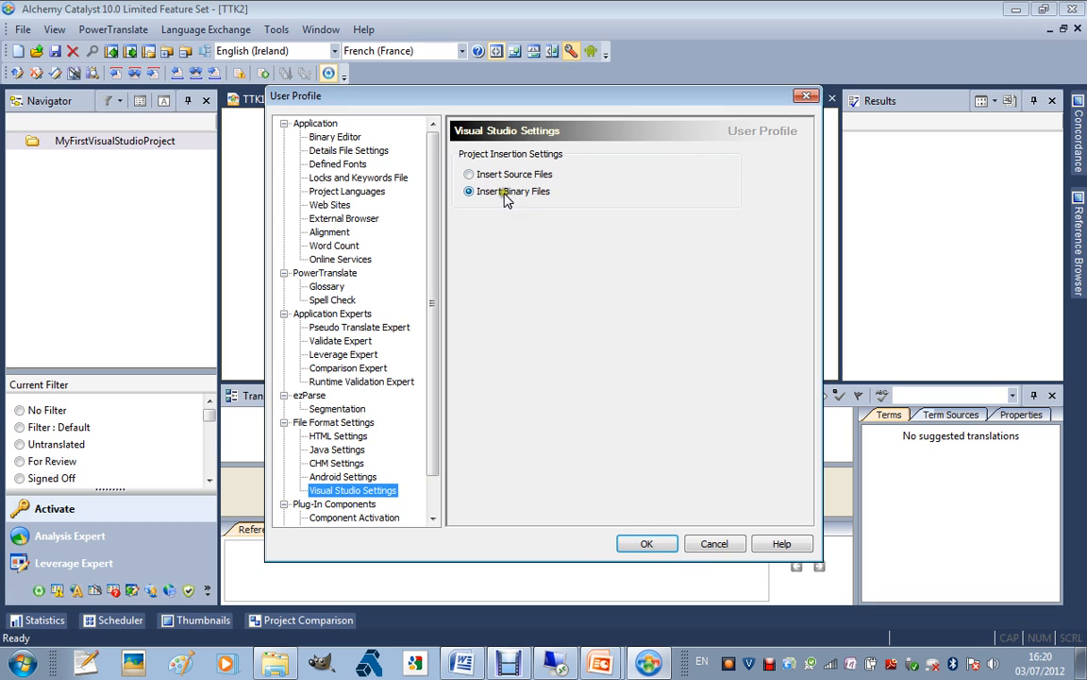
{"action": "left_click", "coordinate": [639, 546]}
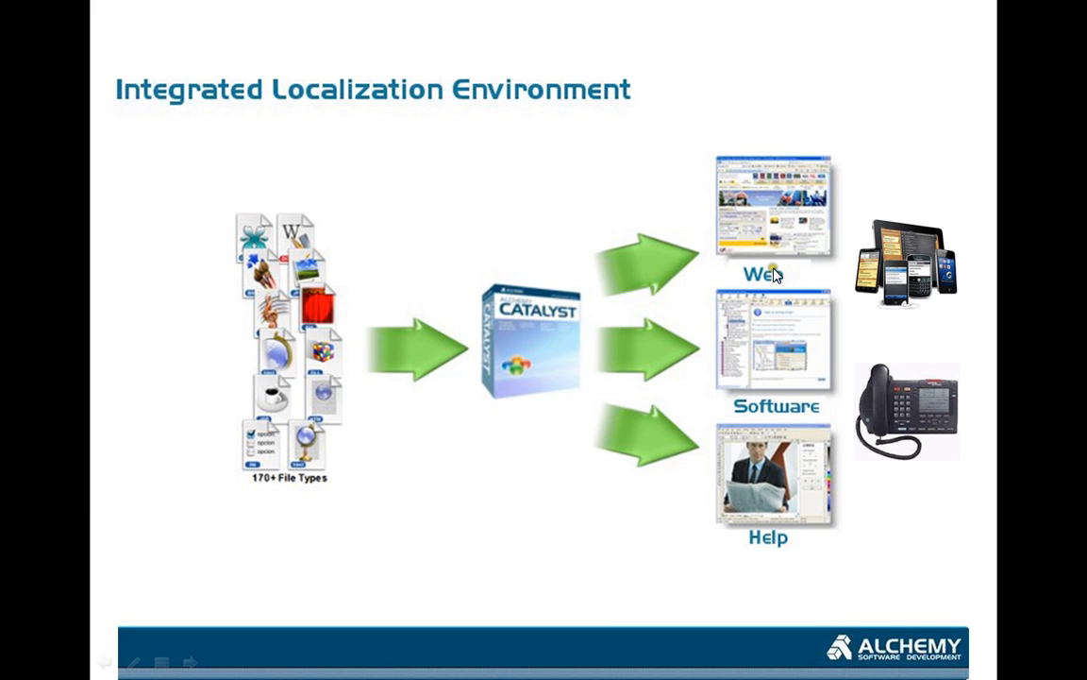
- Insert SampleCS.csproj from the SampleCS folder in Windows Explorer into the project, using the Release|x86 (Active) build configuration
{"action": "key", "text": "alt+Tab"}
{"action": "key", "text": "alt+Tab"}
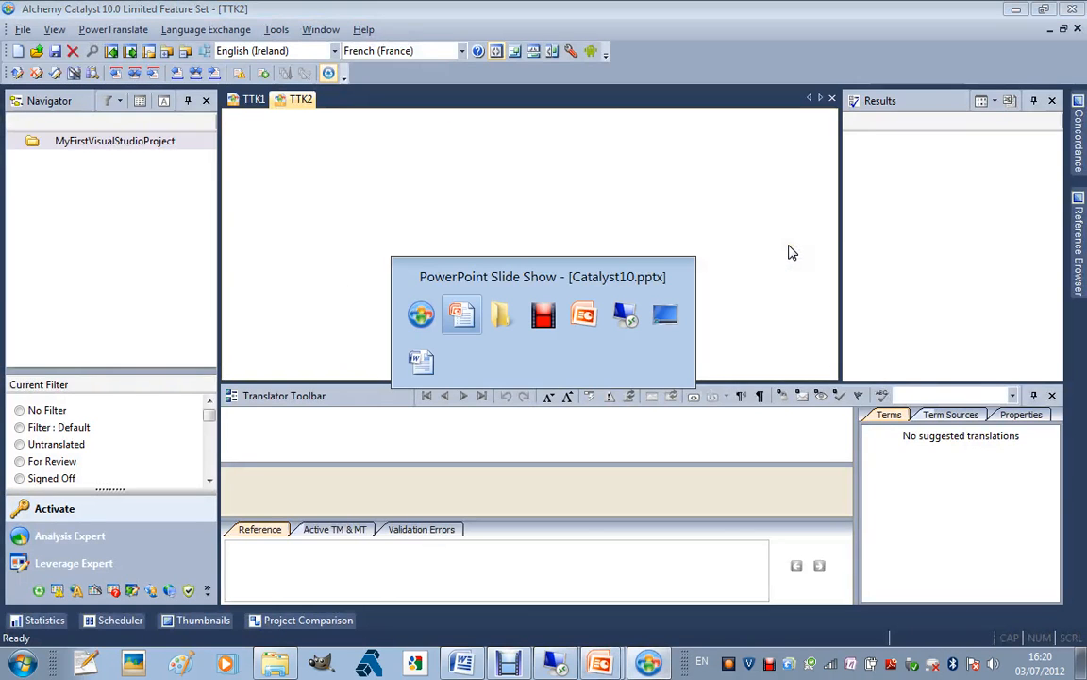
{"action": "key", "text": "alt+Tab"}
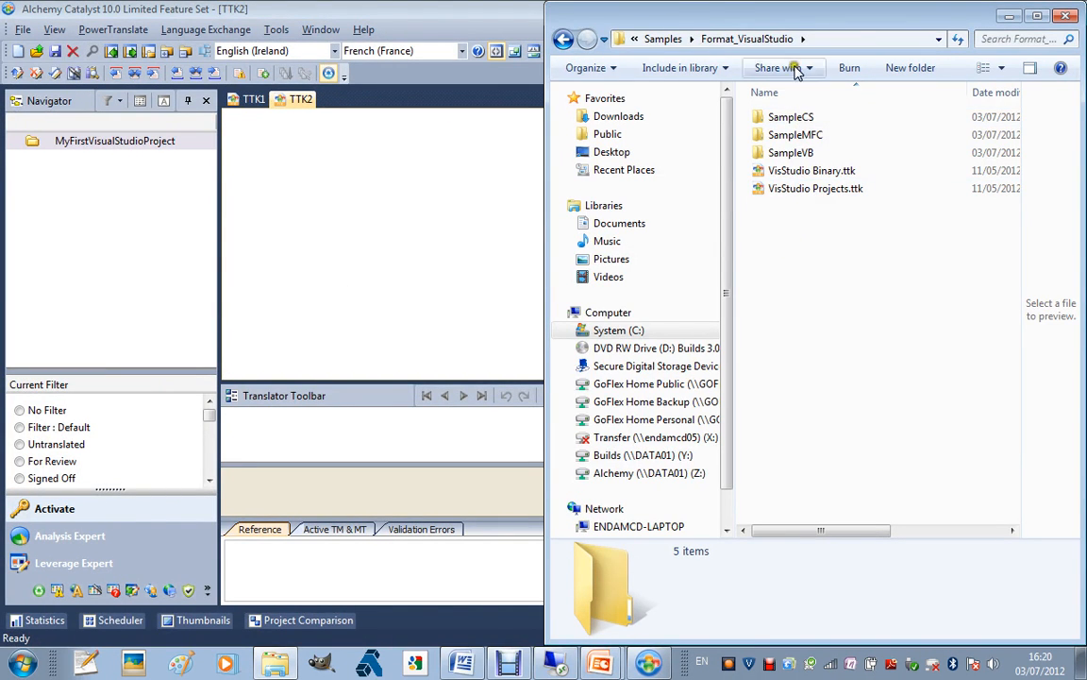
{"action": "double_click", "coordinate": [810, 126]}
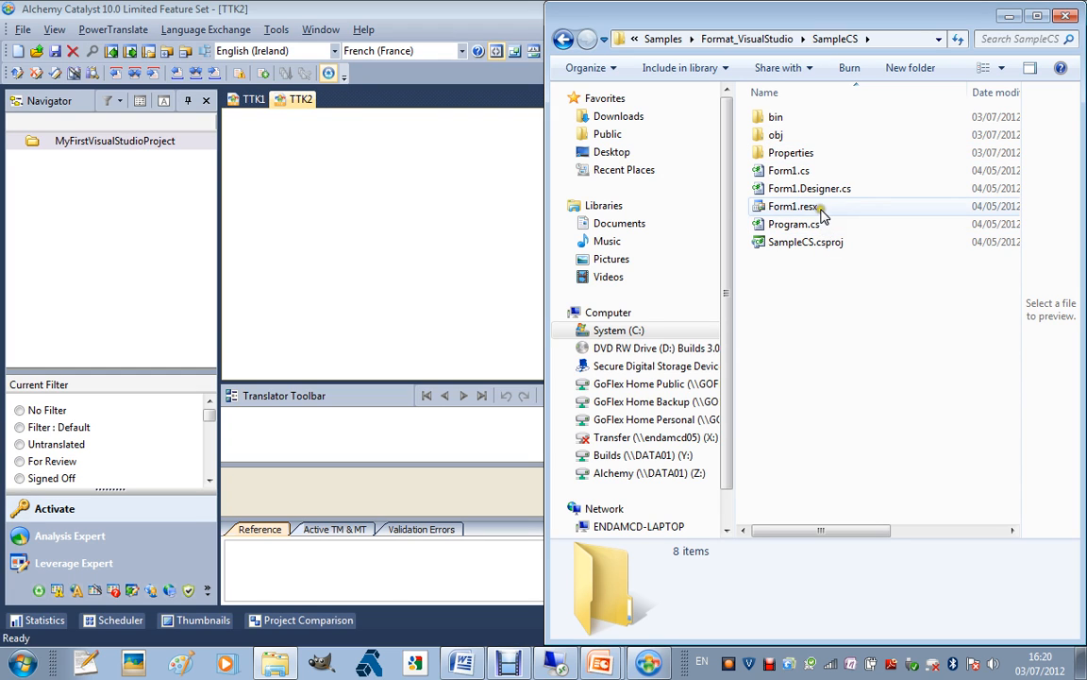
{"action": "left_click", "coordinate": [818, 247]}
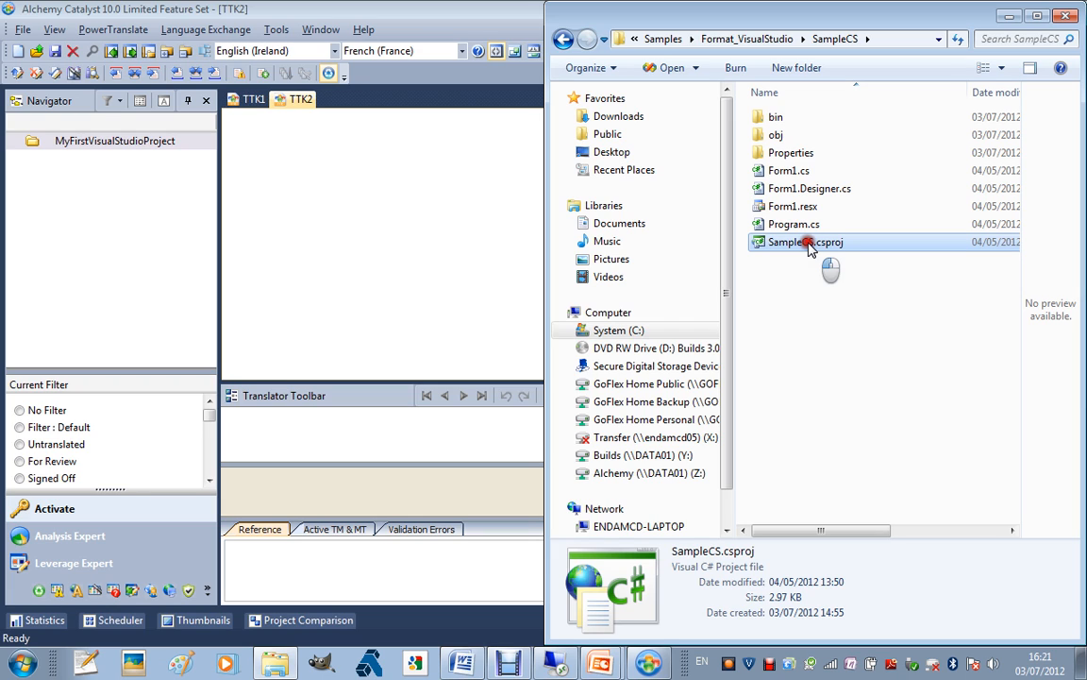
{"action": "mouse_move", "coordinate": [831, 243]}
{"action": "left_mouse_down"}
{"action": "mouse_move", "coordinate": [855, 263]}
{"action": "mouse_move", "coordinate": [553, 224]}
{"action": "mouse_move", "coordinate": [267, 252]}
{"action": "mouse_move", "coordinate": [132, 150]}
{"action": "left_mouse_up"}
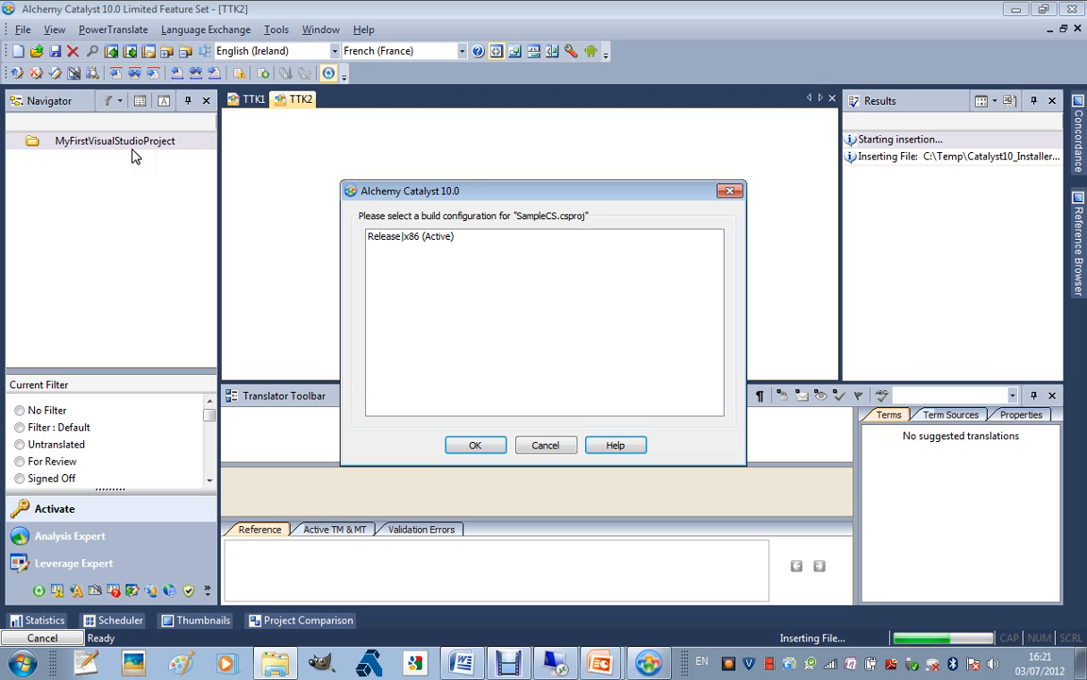
{"action": "left_click", "coordinate": [403, 242]}
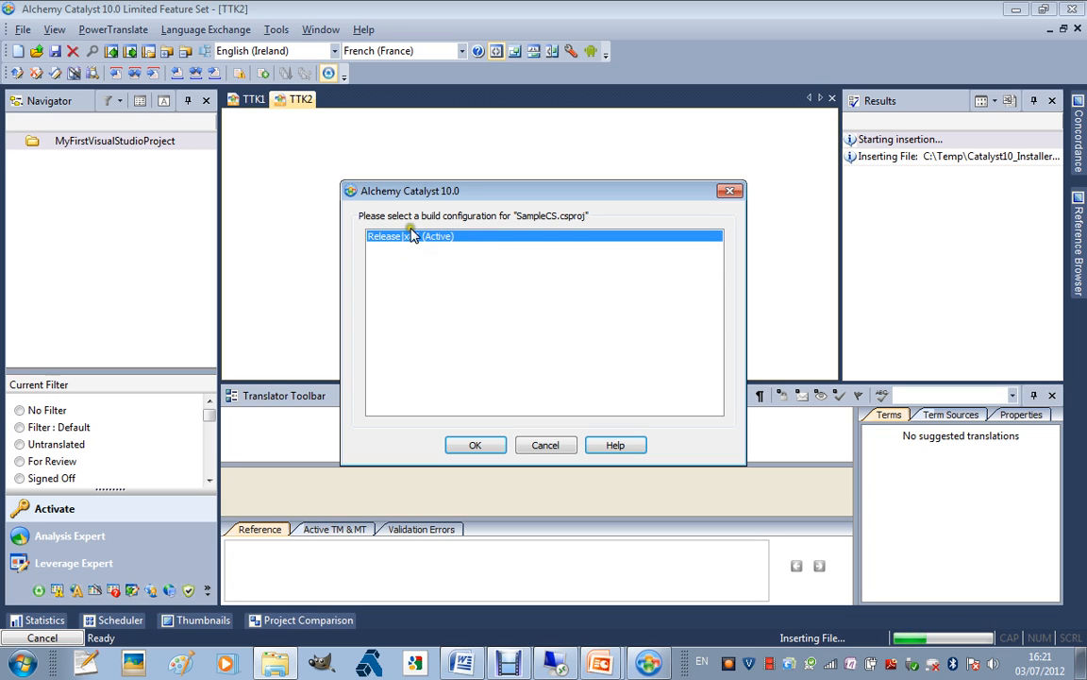
{"action": "left_click", "coordinate": [489, 448]}
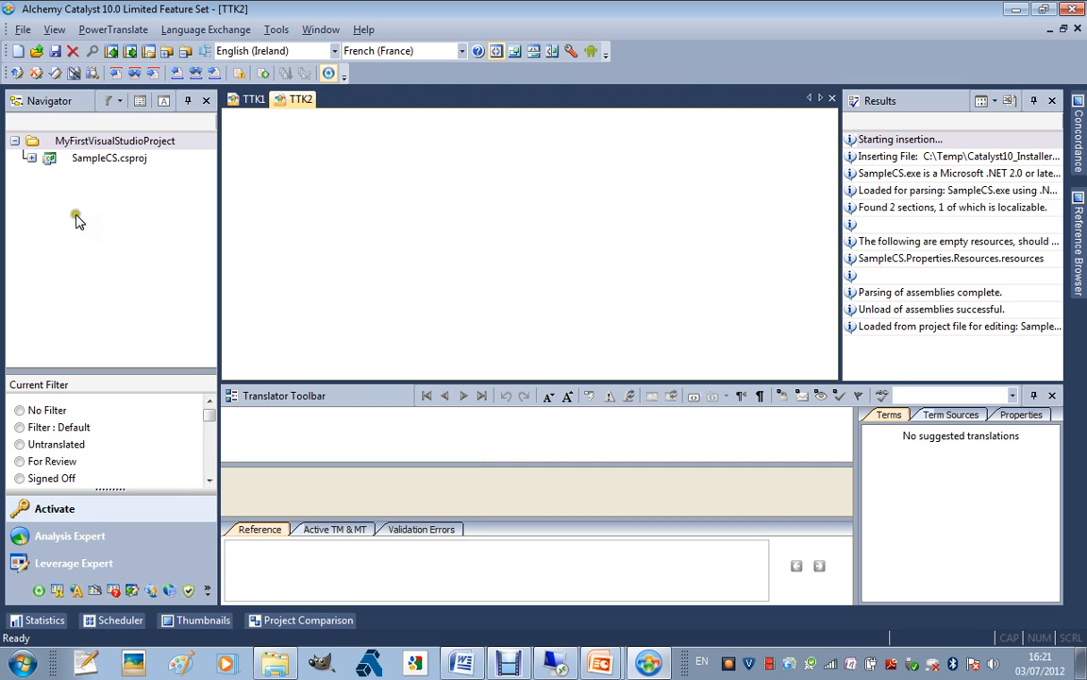
- Expand SampleCS.csproj in the project tree through its bin folder down to the contents of Release
{"action": "left_click", "coordinate": [30, 158]}
{"action": "left_click", "coordinate": [48, 175]}
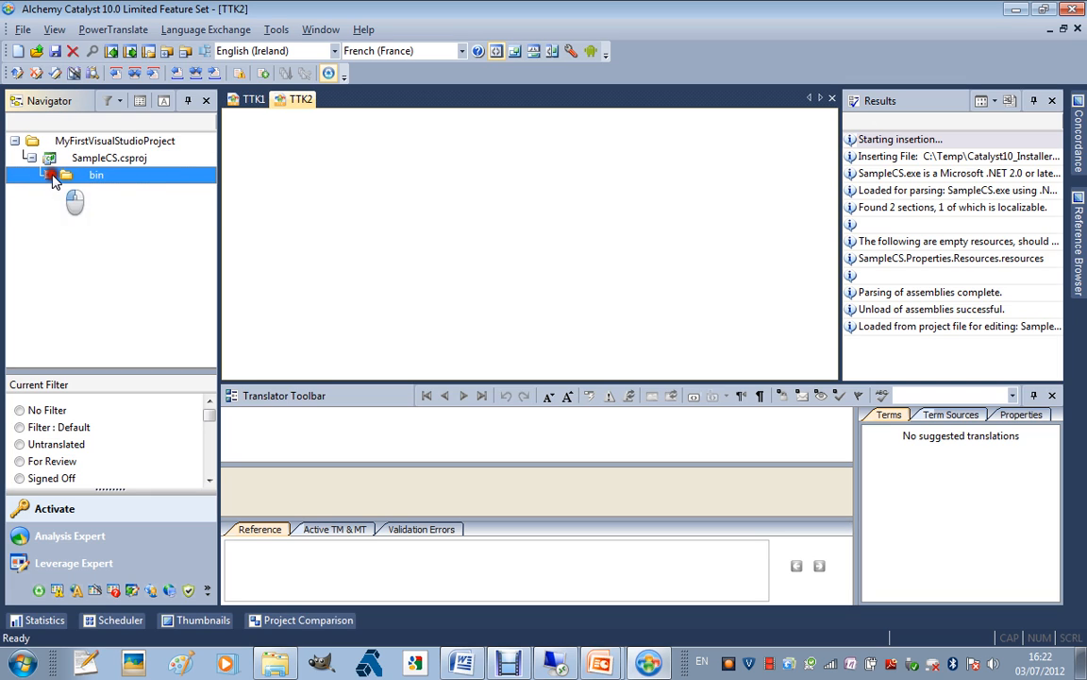
{"action": "left_click", "coordinate": [65, 192]}
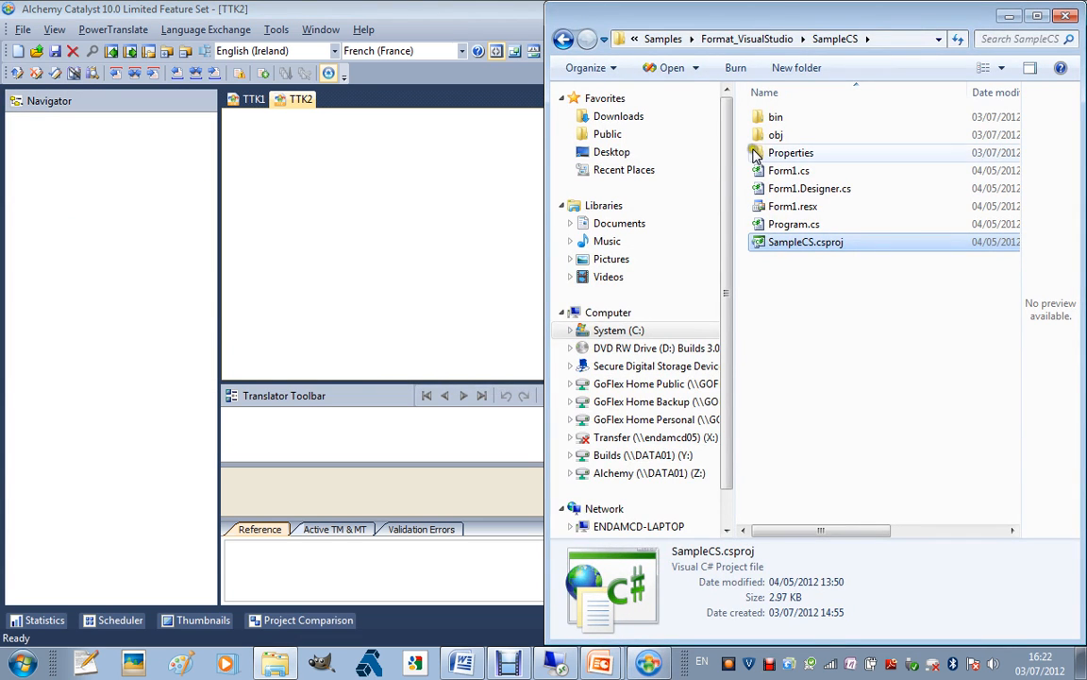
- Browse the SampleCS project's bin\Release folder in Windows Explorer to locate SampleCS.exe, and return to Alchemy Catalyst
{"action": "double_click", "coordinate": [755, 117]}
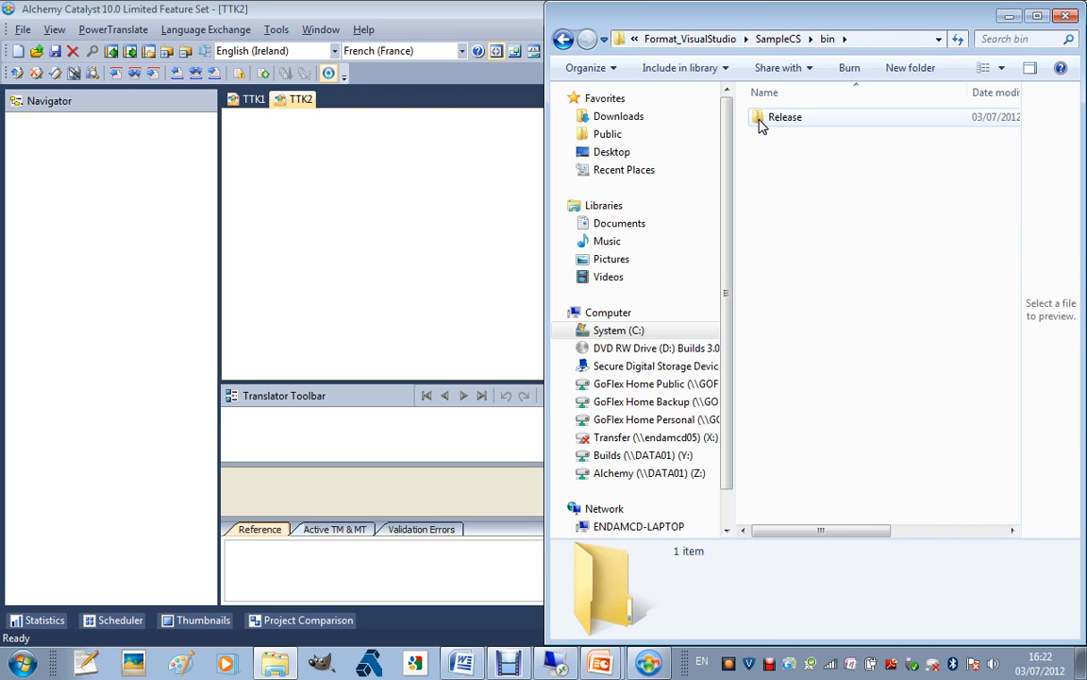
{"action": "left_click", "coordinate": [762, 121]}
{"action": "double_click", "coordinate": [760, 121]}
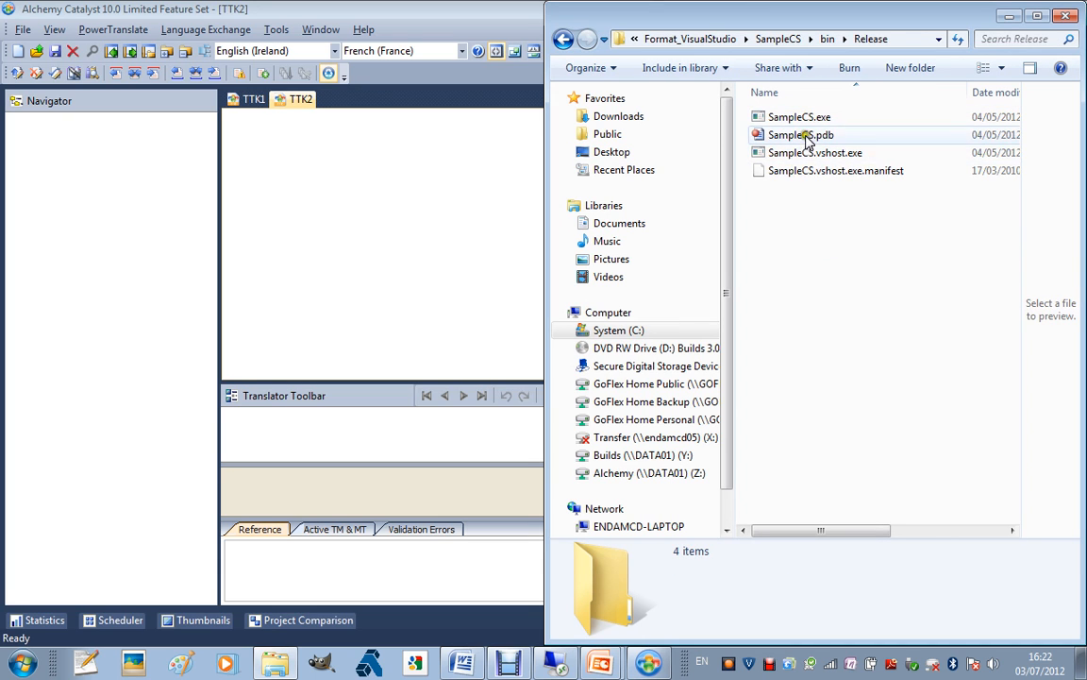
{"action": "left_click_drag", "start_coordinate": [799, 117], "coordinate": [120, 132]}
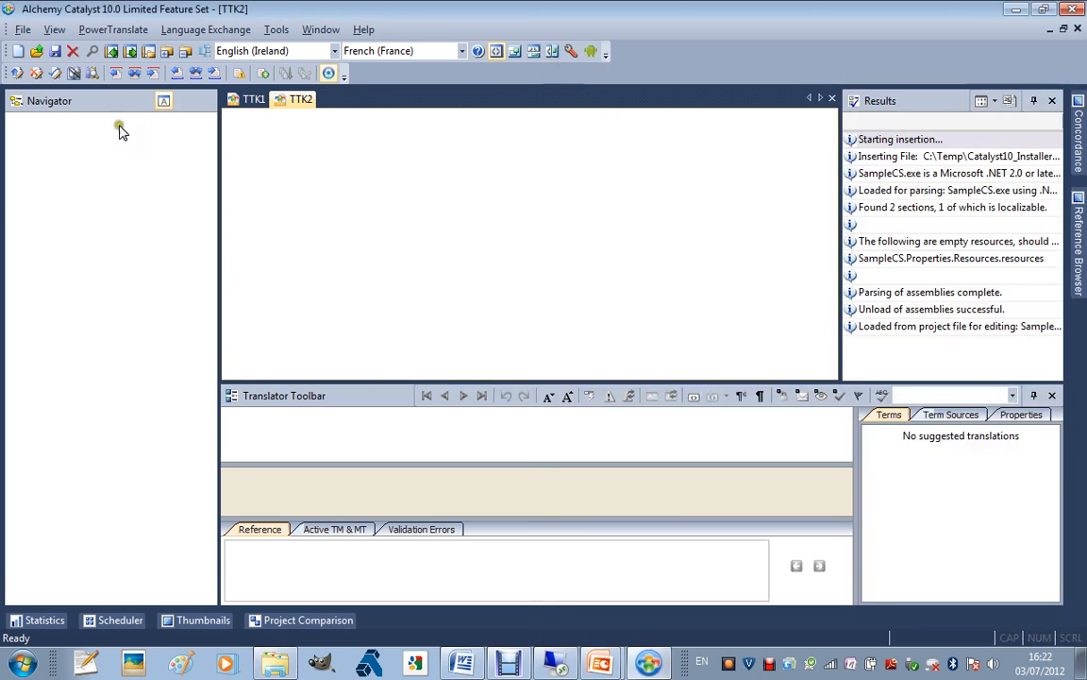
- Expand SampleCS.exe and its Form folder in the project tree and display Form1 in the visual layout view
{"action": "left_click_drag", "start_coordinate": [220, 250], "coordinate": [222, 249]}
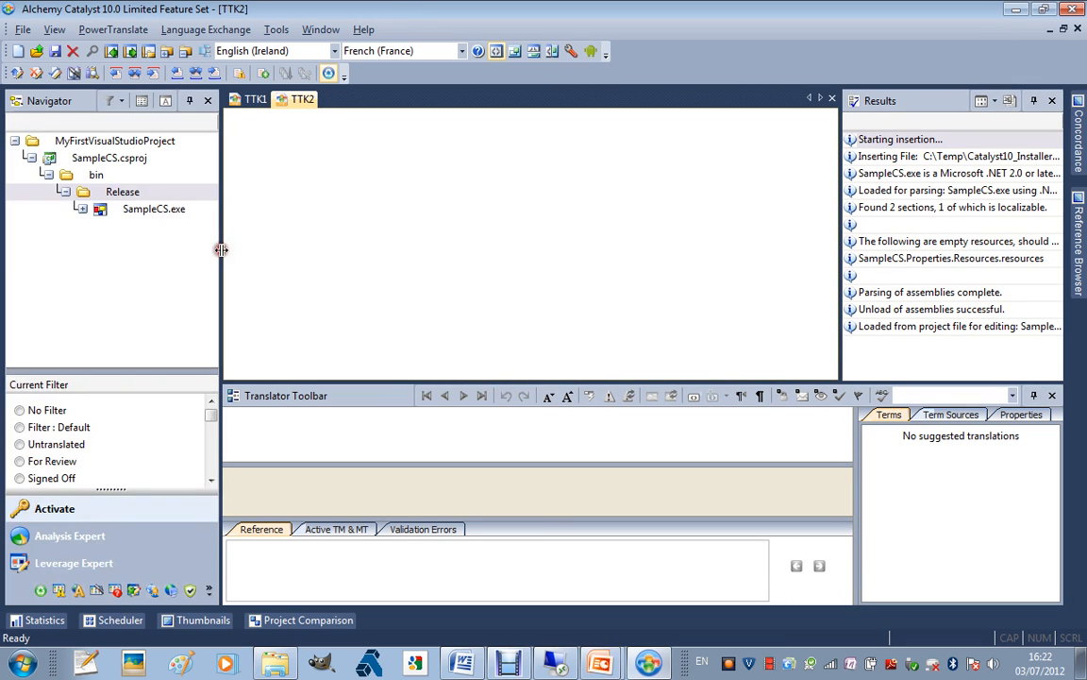
{"action": "left_click", "coordinate": [92, 211]}
{"action": "left_click", "coordinate": [102, 243]}
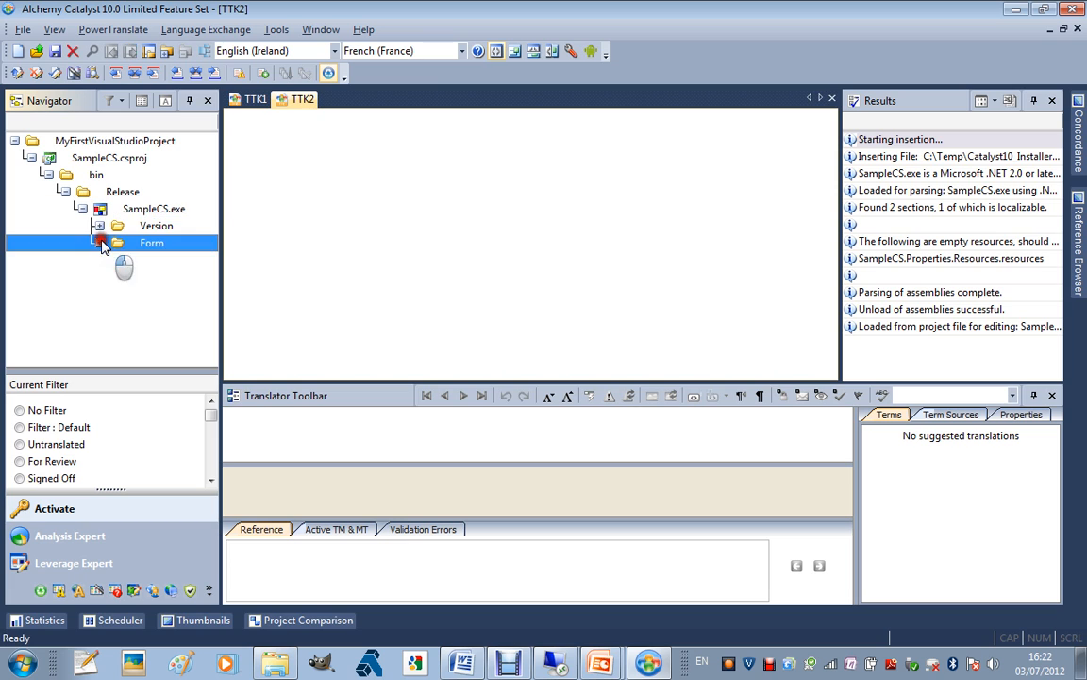
{"action": "left_click", "coordinate": [146, 261]}
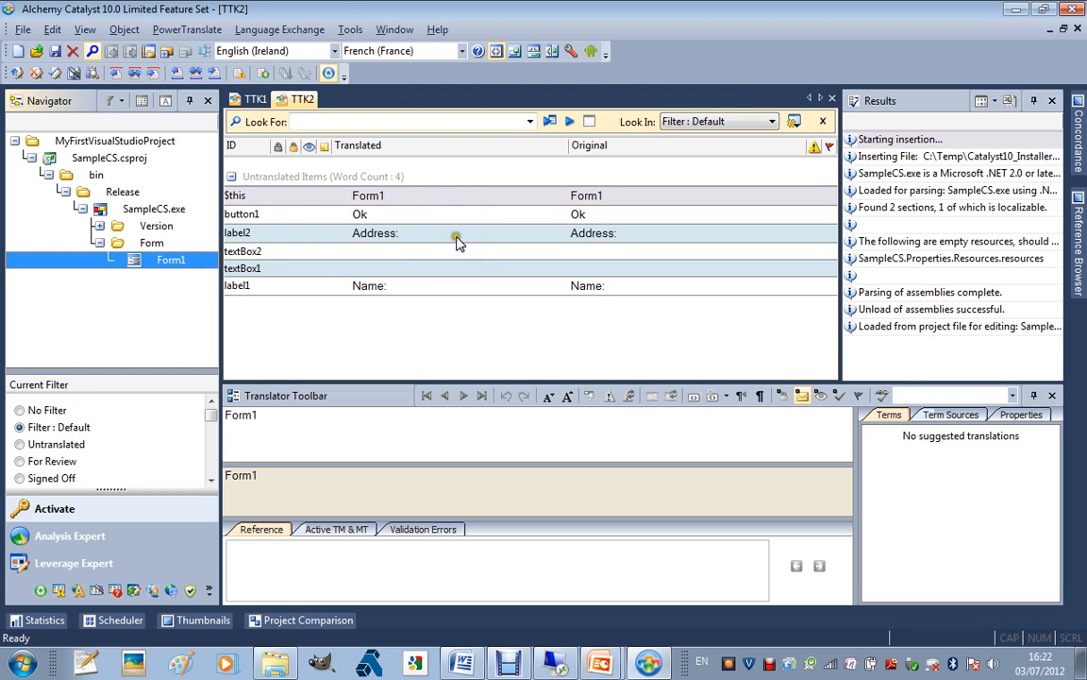
{"action": "left_click", "coordinate": [513, 52]}
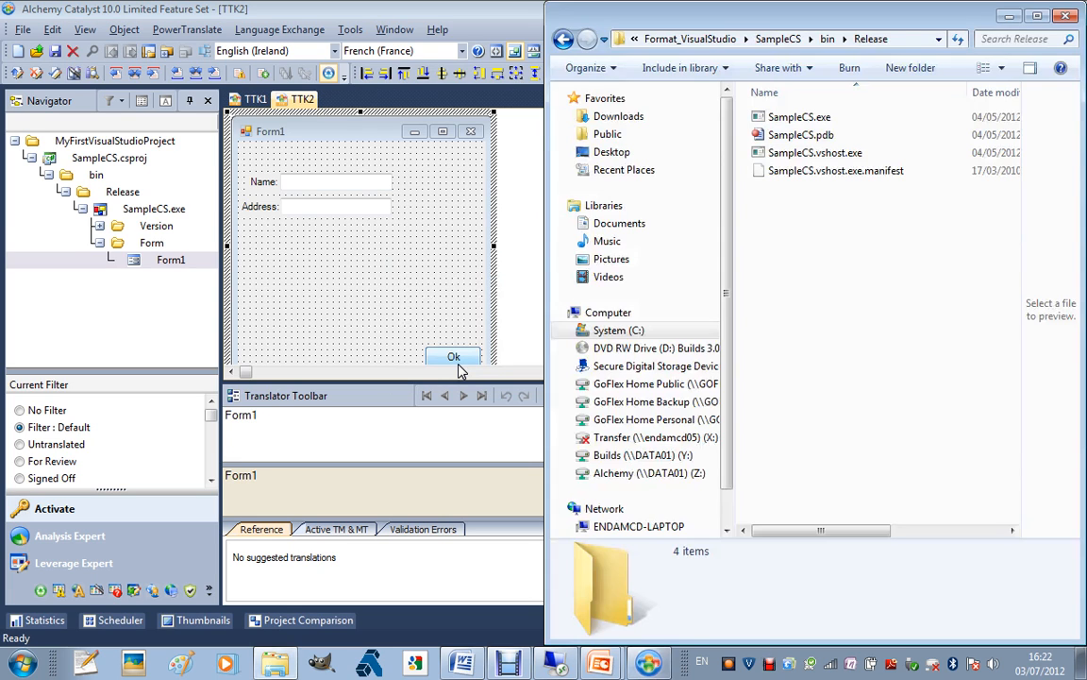
- Insert SampleMFC.vcxproj from the SampleMFC folder in Windows Explorer into the project, using the Release|Win32 build configuration
{"action": "left_click", "coordinate": [778, 39]}
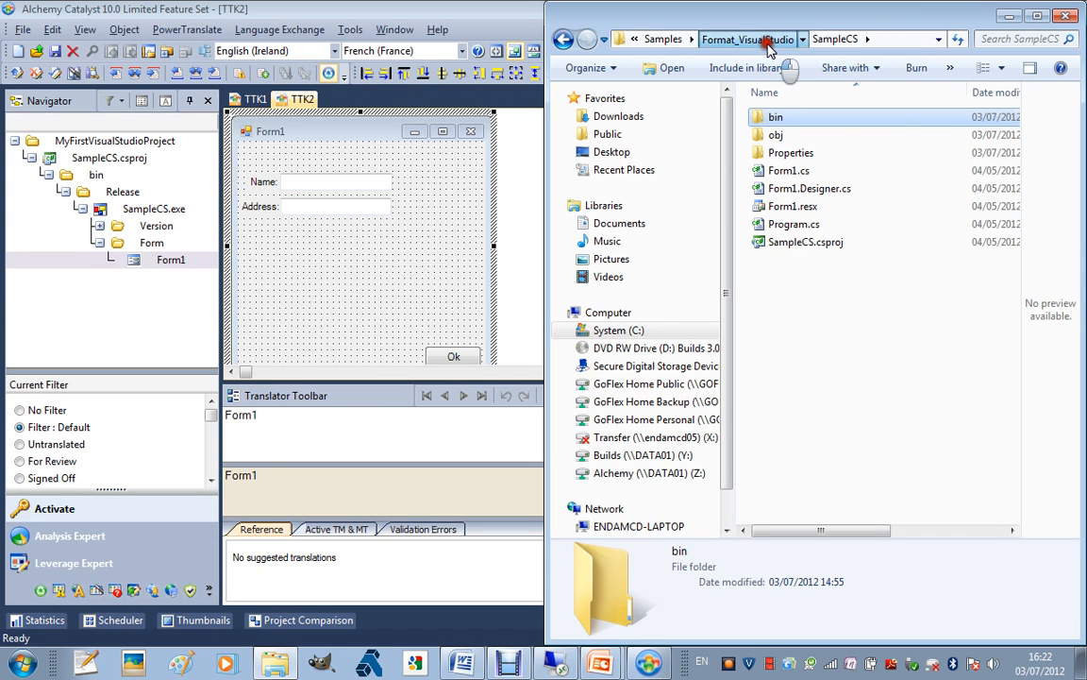
{"action": "left_click", "coordinate": [723, 40]}
{"action": "double_click", "coordinate": [799, 140]}
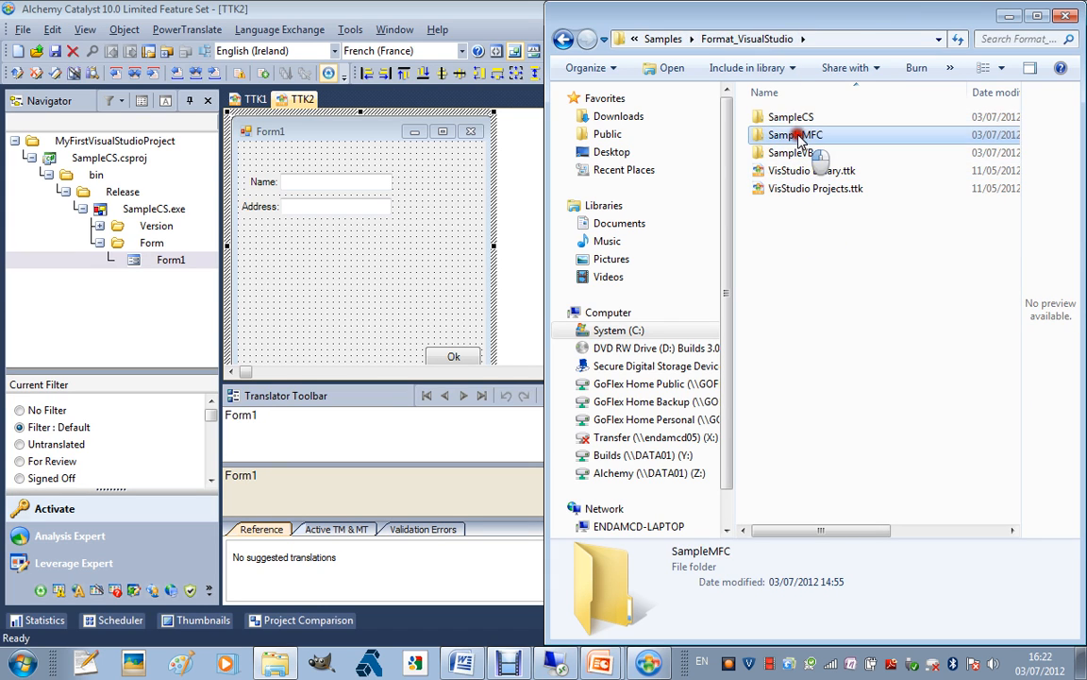
{"action": "left_click", "coordinate": [814, 379]}
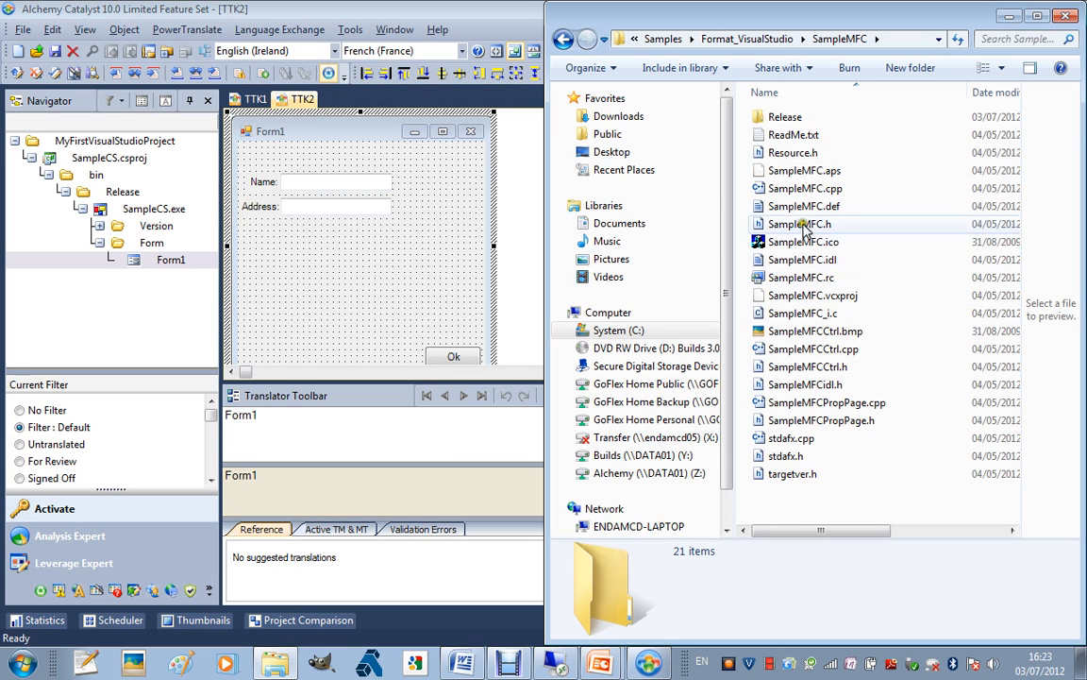
{"action": "left_click", "coordinate": [810, 298]}
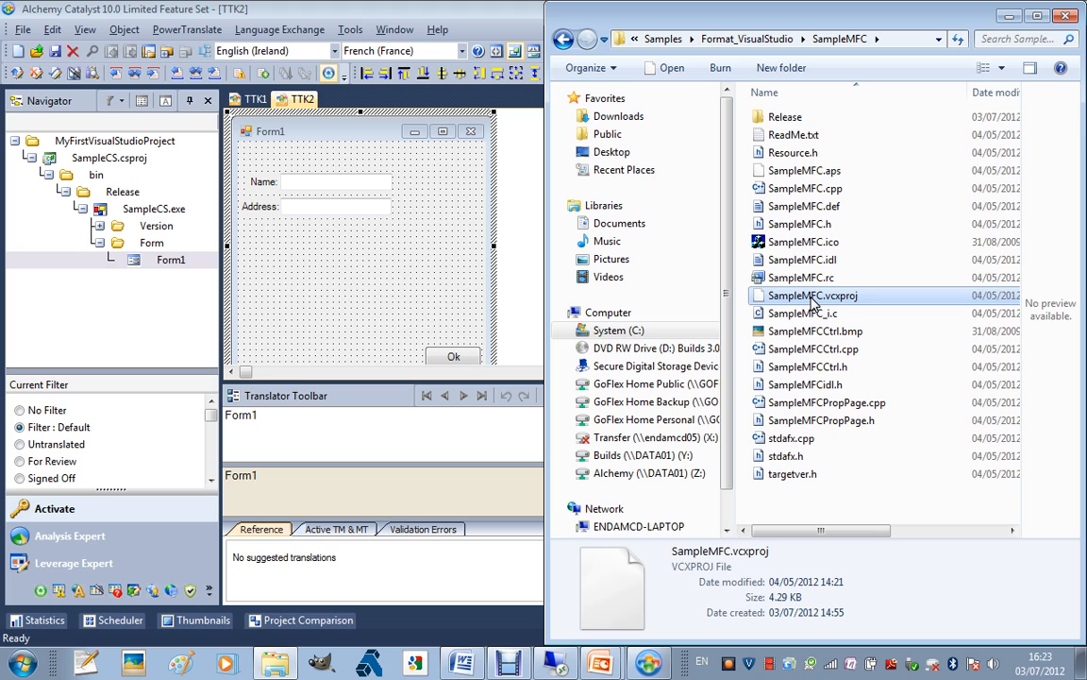
{"action": "left_click_drag", "start_coordinate": [810, 300], "coordinate": [62, 322]}
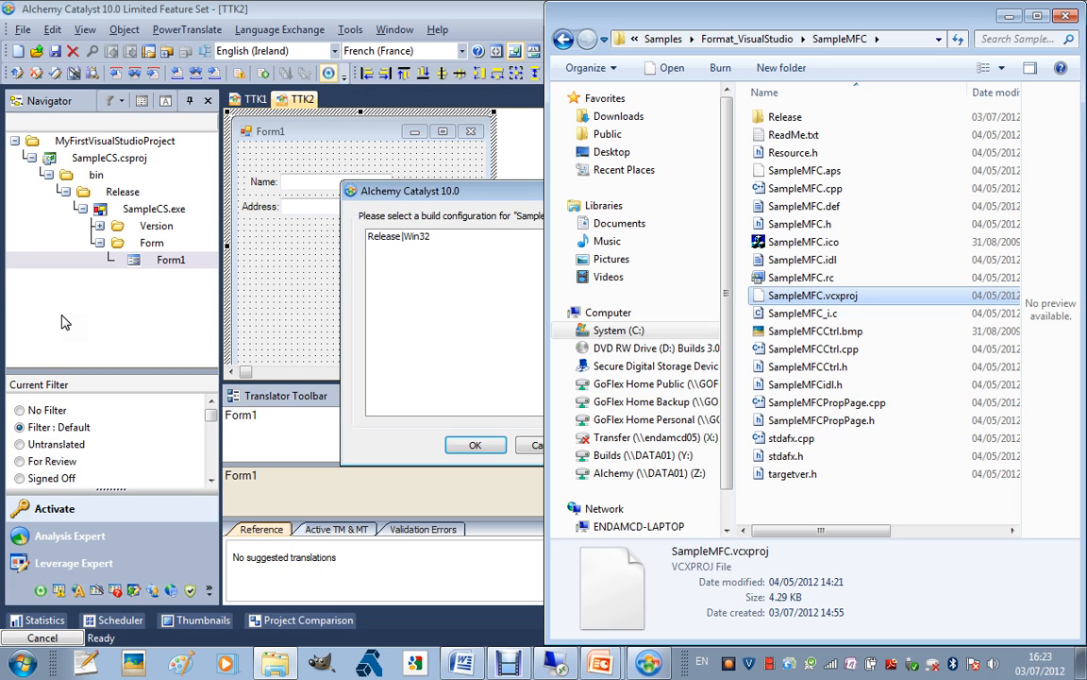
{"action": "left_click", "coordinate": [358, 188]}
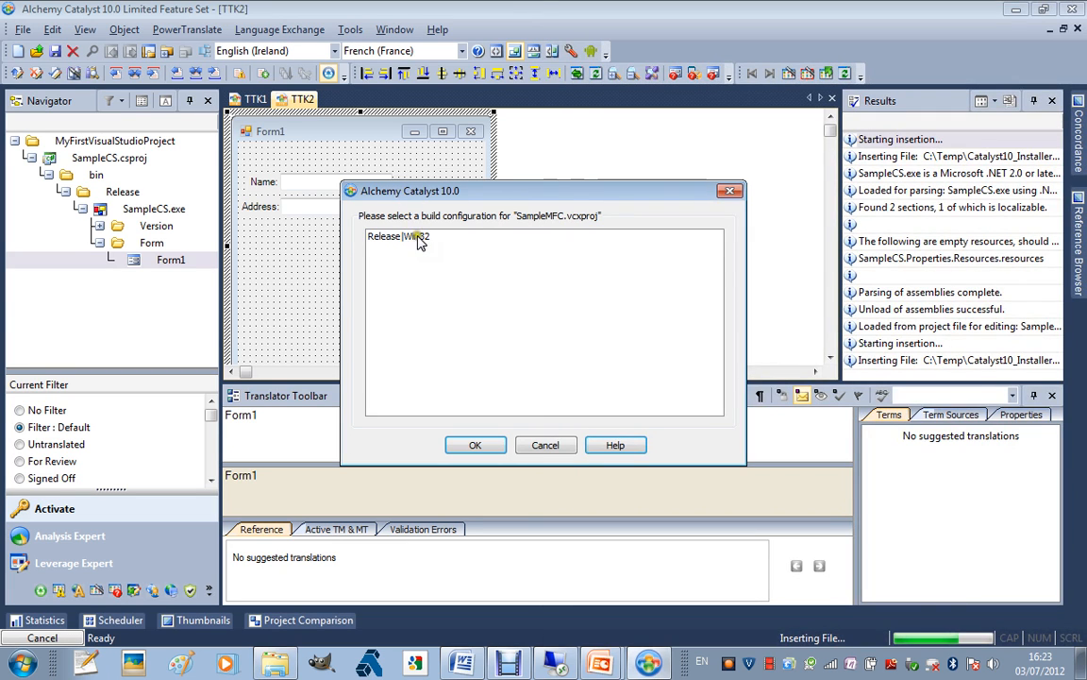
{"action": "left_click", "coordinate": [415, 237]}
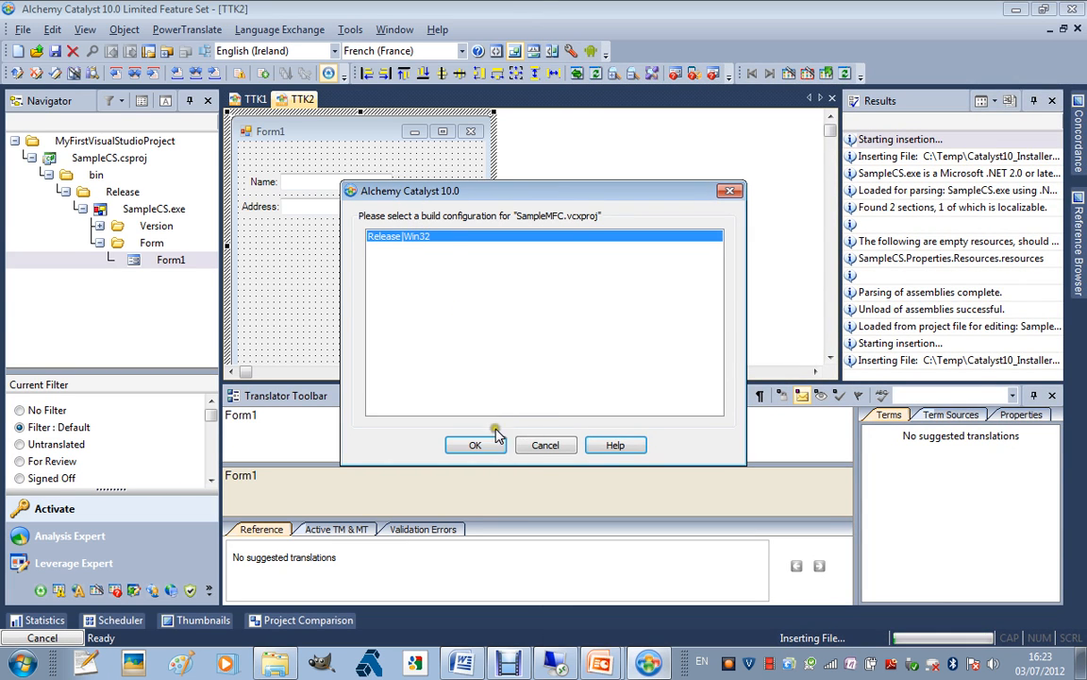
{"action": "left_click", "coordinate": [477, 444]}
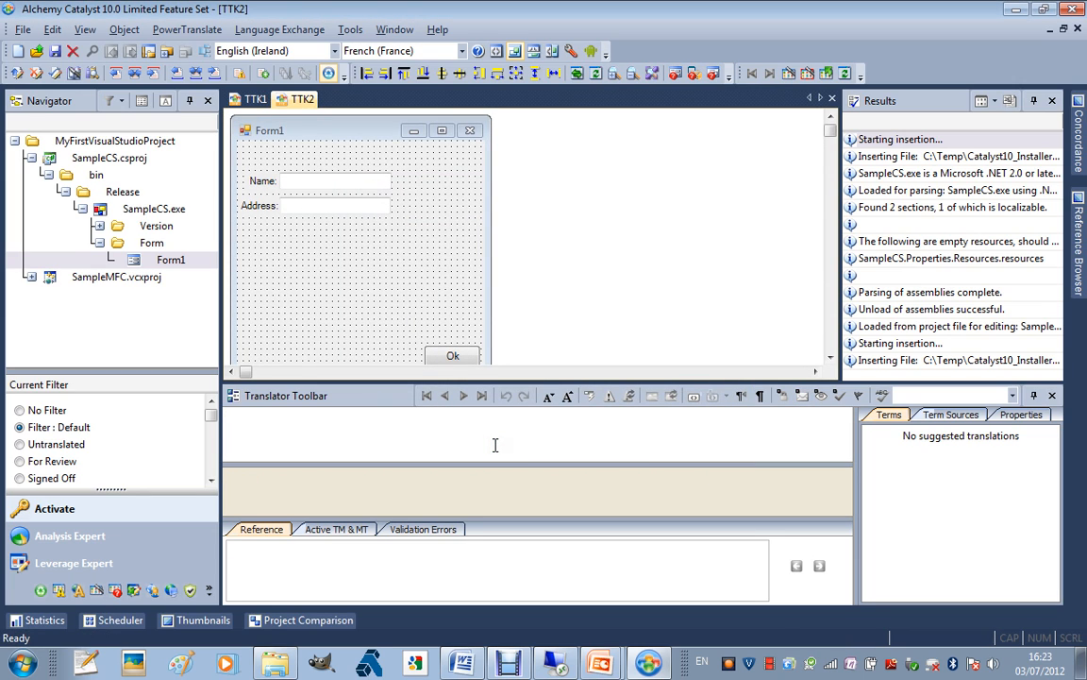
- Expand SampleMFC.vcxproj in the project tree through its Release folder down to the resource folders of SampleMFC.exe
{"action": "left_click", "coordinate": [39, 279]}
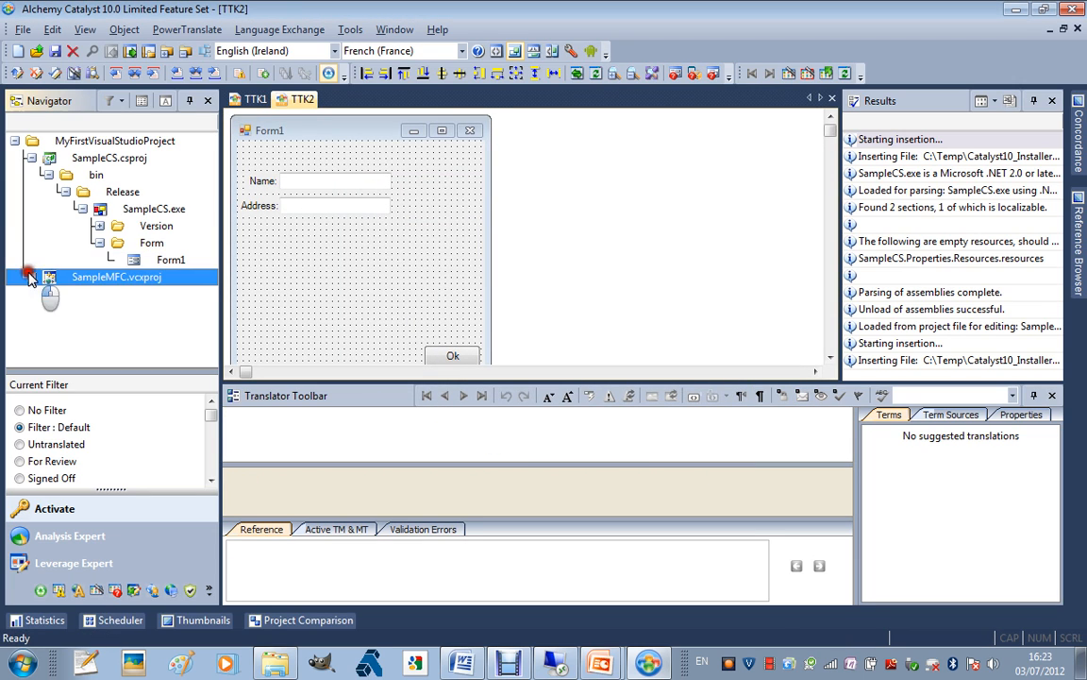
{"action": "left_click", "coordinate": [32, 277]}
{"action": "left_click", "coordinate": [48, 294]}
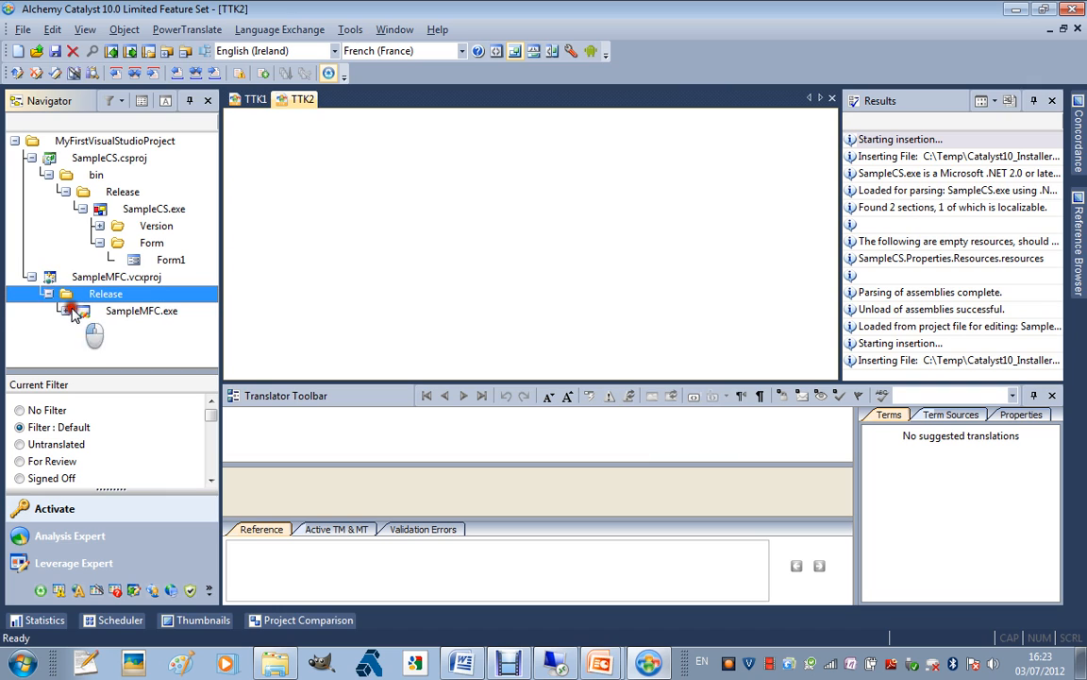
{"action": "left_click", "coordinate": [74, 312]}
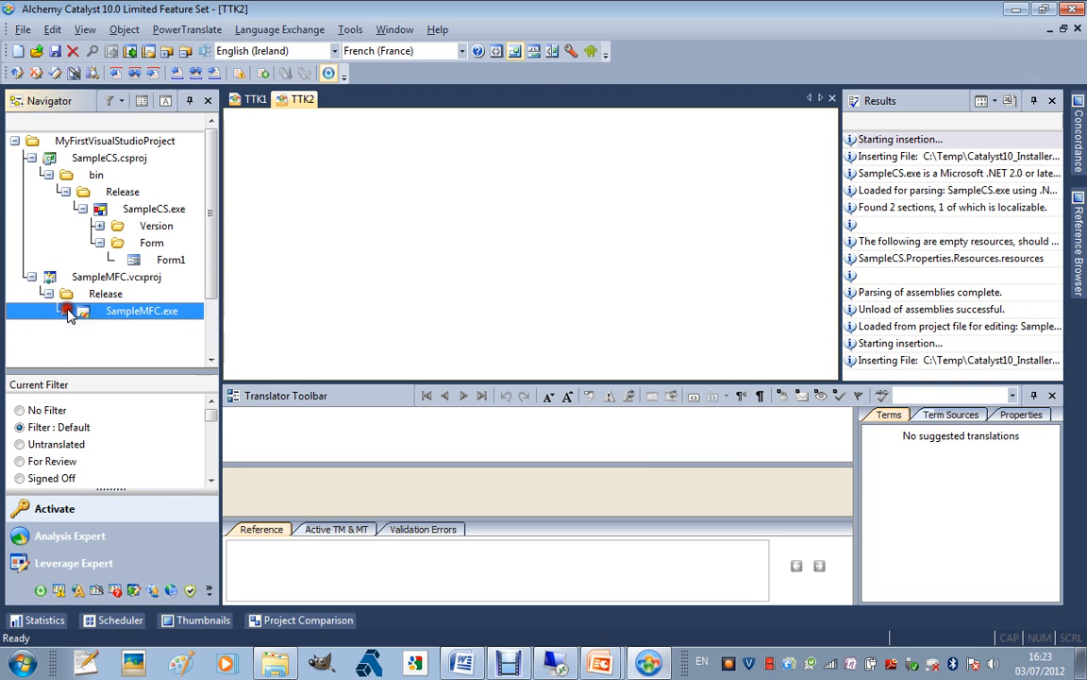
{"action": "left_click", "coordinate": [65, 310]}
{"action": "scroll", "coordinate": [222, 349], "scroll_direction": "down", "scroll_amount": 2}
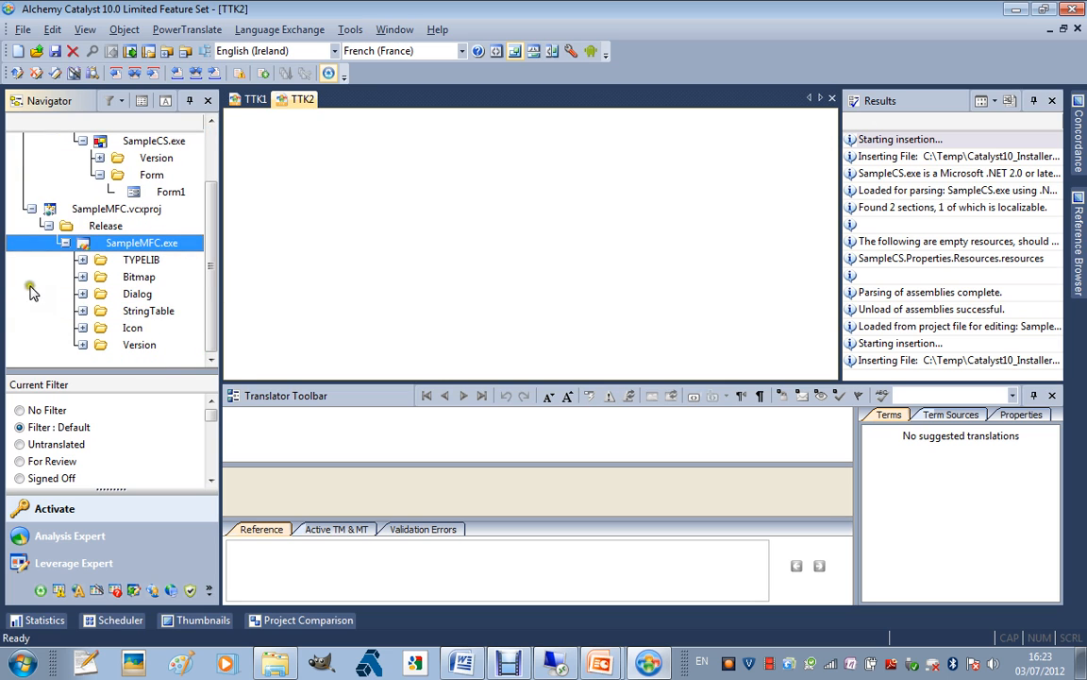
- Expand the Dialog folder of SampleMFC.exe and view its dialogs 1 and 200 in the visual layout view
{"action": "left_click", "coordinate": [82, 294]}
{"action": "left_click", "coordinate": [121, 313]}
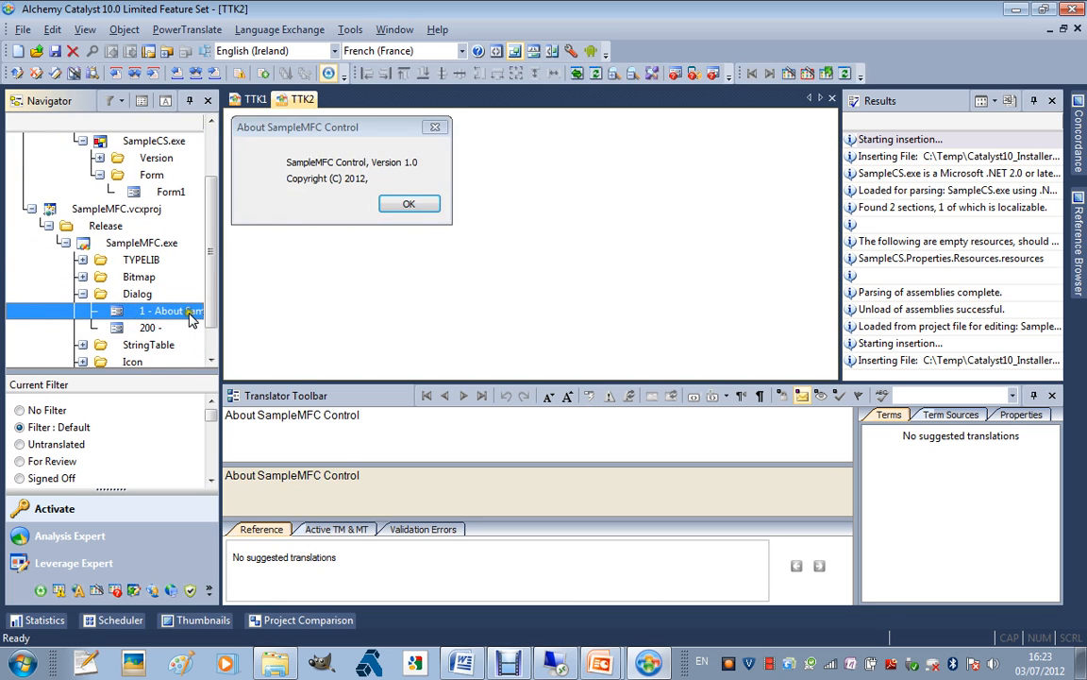
{"action": "left_click", "coordinate": [90, 328]}
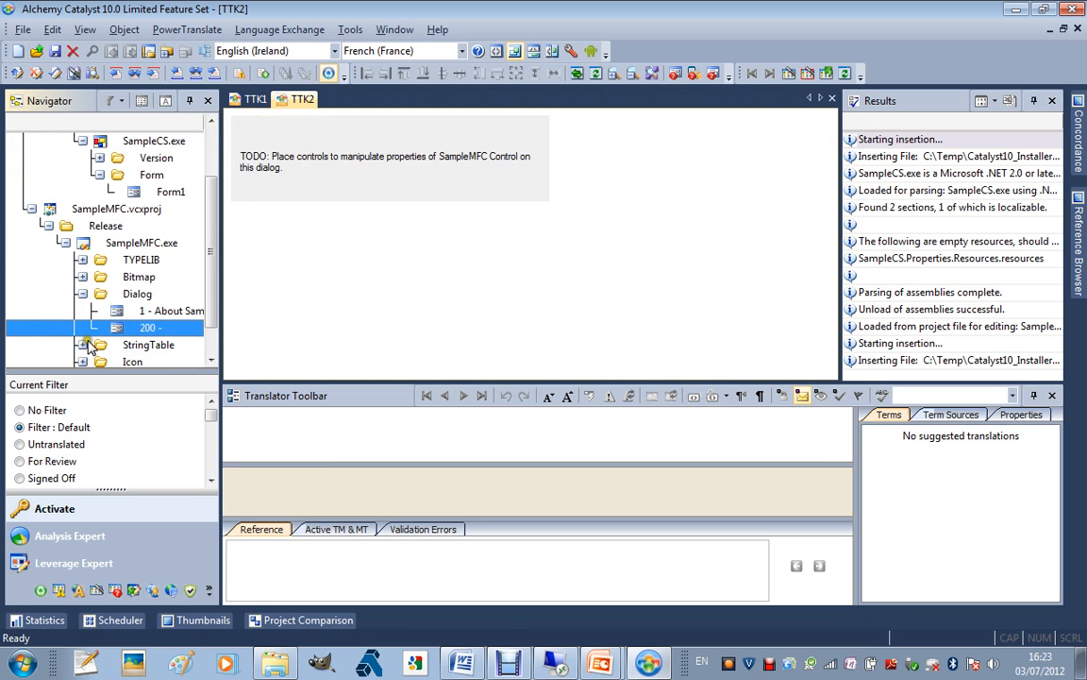
- View bitmap 1 in the Bitmap folder of SampleMFC.exe, and collapse SampleMFC.exe in the project tree
{"action": "left_click", "coordinate": [82, 276]}
{"action": "left_click_drag", "start_coordinate": [137, 277], "coordinate": [135, 297]}
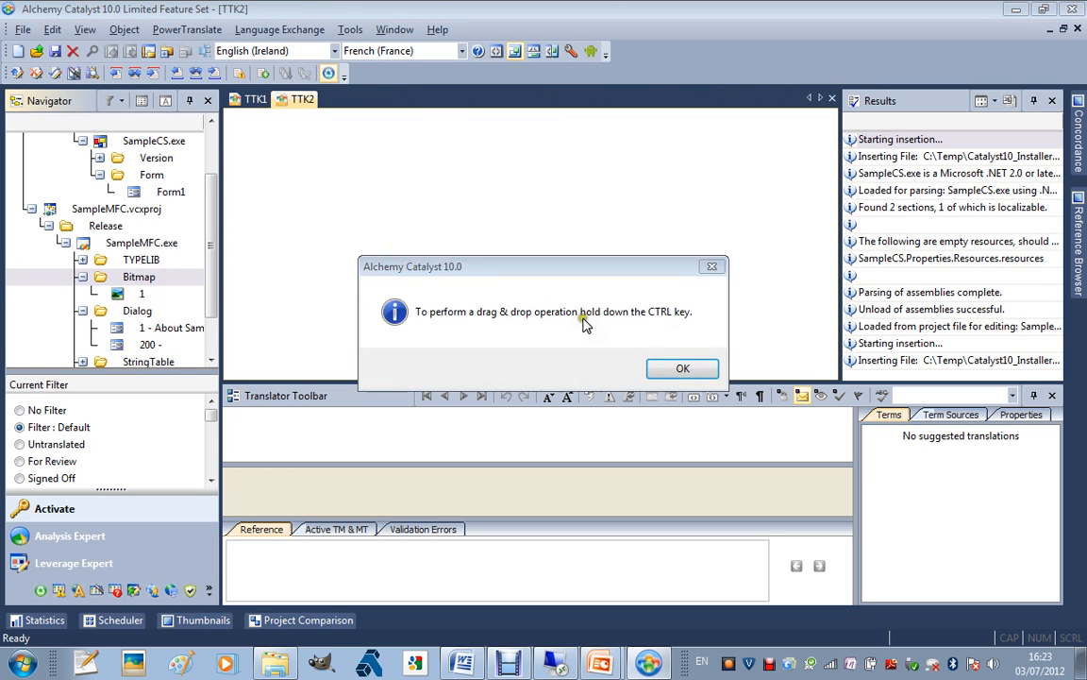
{"action": "left_click", "coordinate": [696, 370]}
{"action": "left_click", "coordinate": [142, 293]}
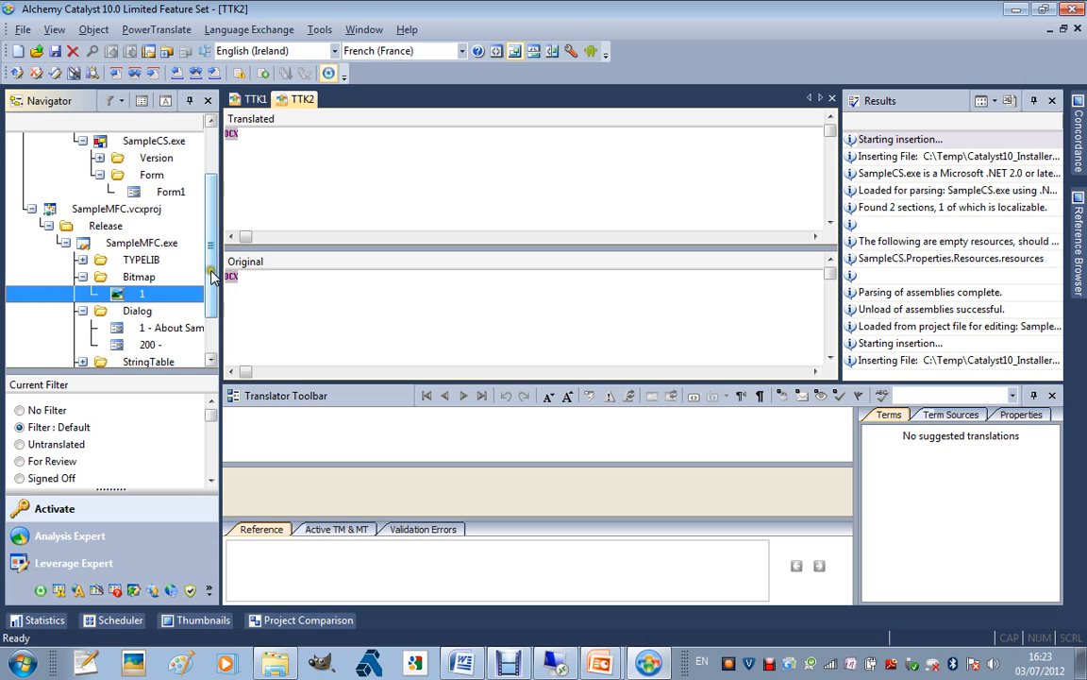
{"action": "scroll", "coordinate": [206, 274], "scroll_direction": "down", "scroll_amount": 1}
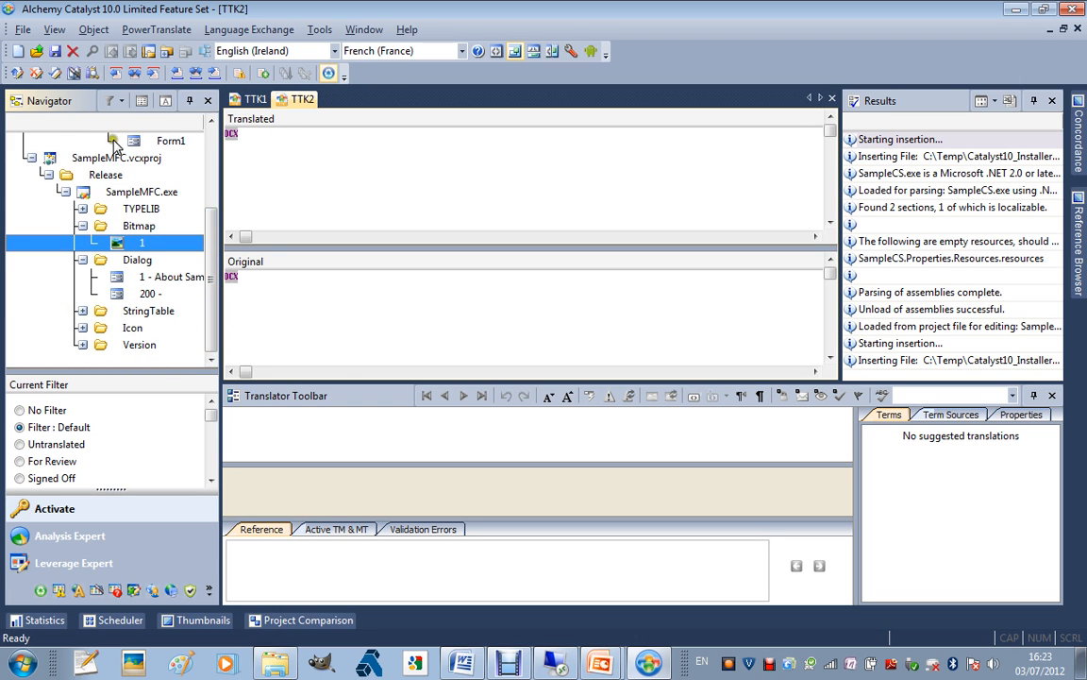
{"action": "left_click", "coordinate": [64, 191]}
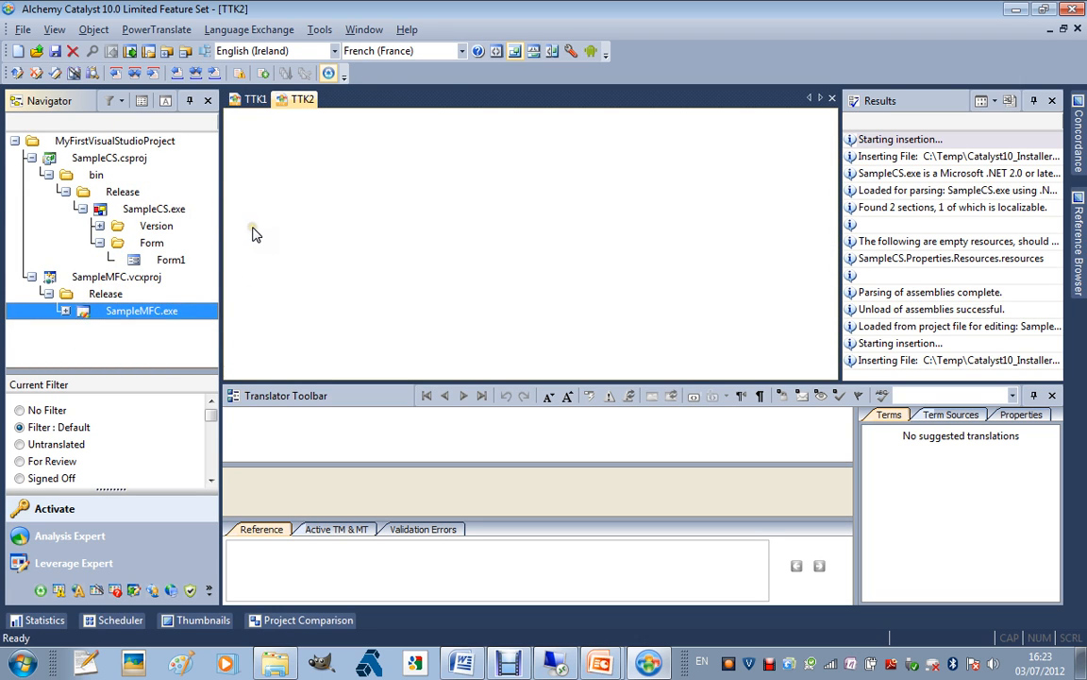
- Insert SampleVB.vbproj from the SampleVB folder in Windows Explorer into the project, using the Release|x86 (Active) build configuration
{"action": "key", "text": "alt+Tab"}
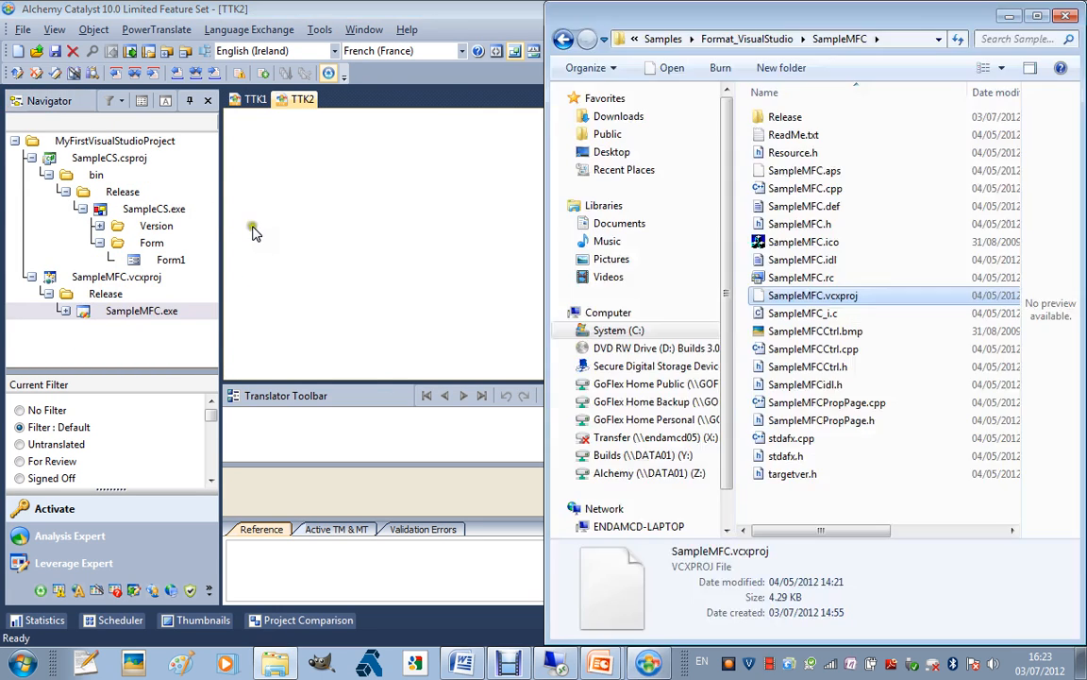
{"action": "left_click", "coordinate": [769, 39]}
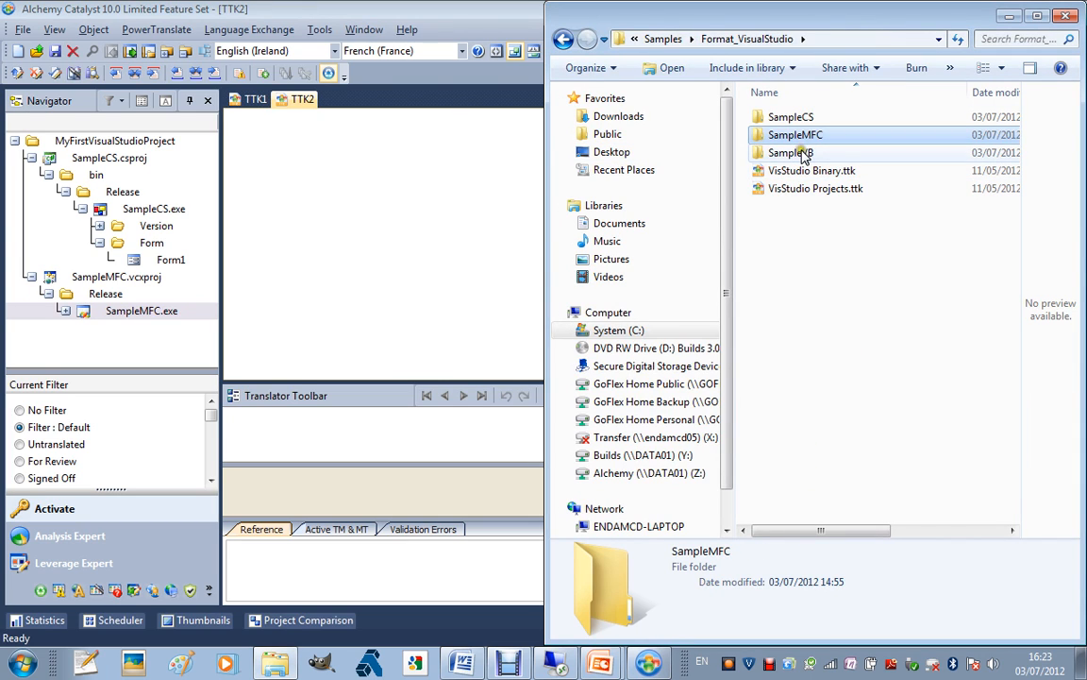
{"action": "double_click", "coordinate": [803, 154]}
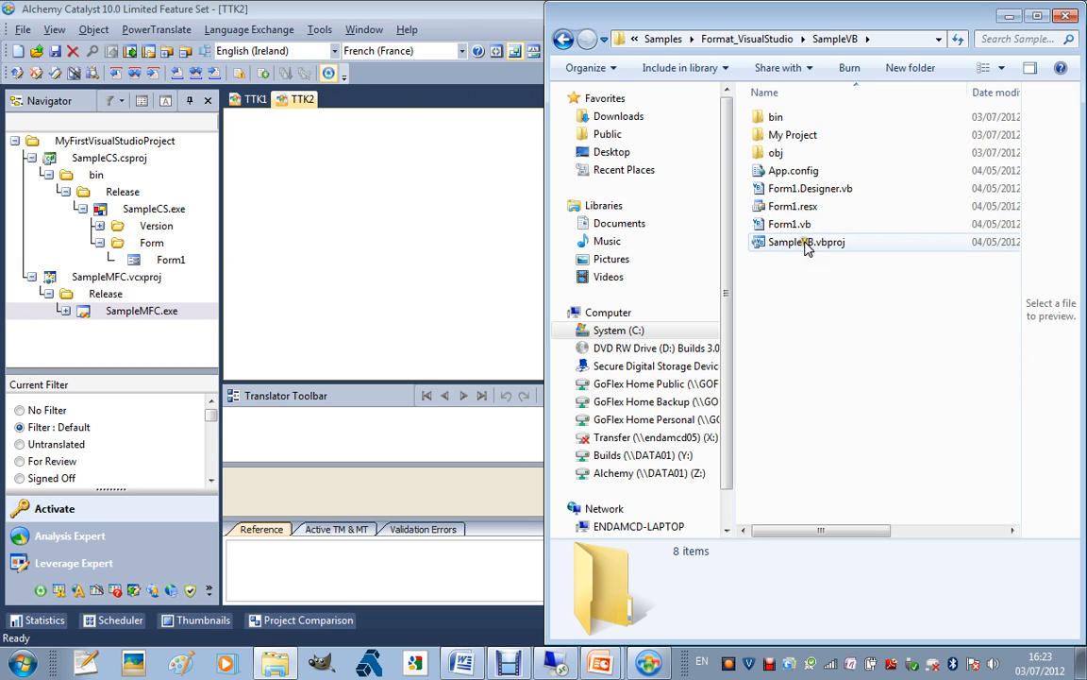
{"action": "left_click_drag", "start_coordinate": [808, 245], "coordinate": [187, 208]}
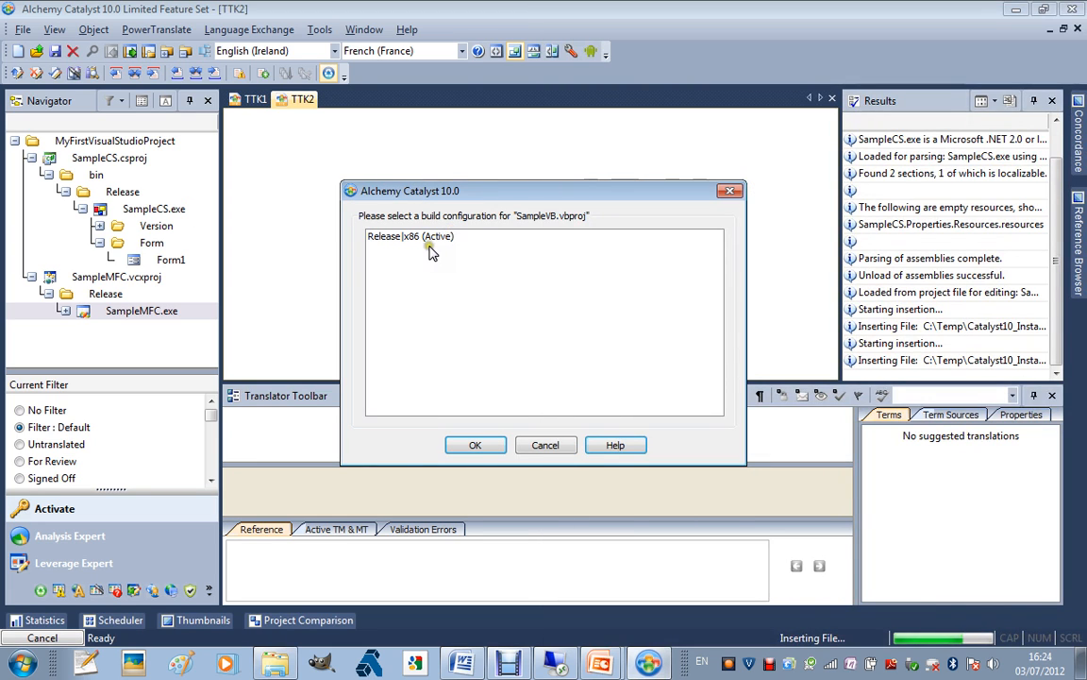
{"action": "left_click", "coordinate": [430, 237]}
{"action": "left_click", "coordinate": [475, 445]}
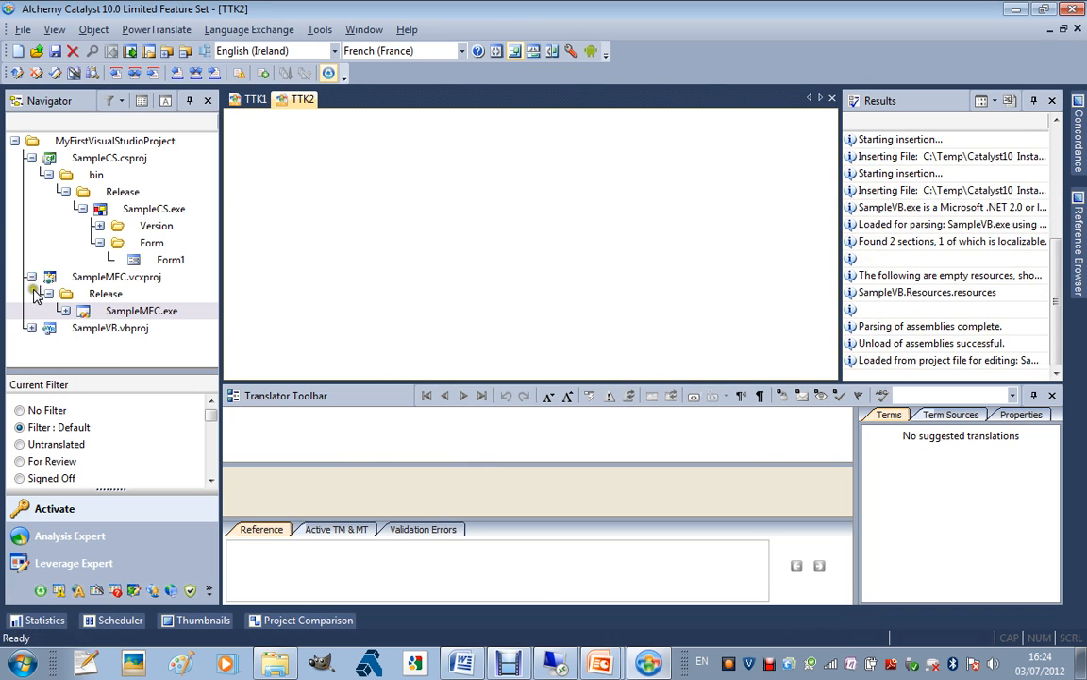
- Expand SampleVB.vbproj and its bin folder in the project tree, and collapse SampleMFC.vcxproj and SampleCS.csproj
{"action": "double_click", "coordinate": [55, 344]}
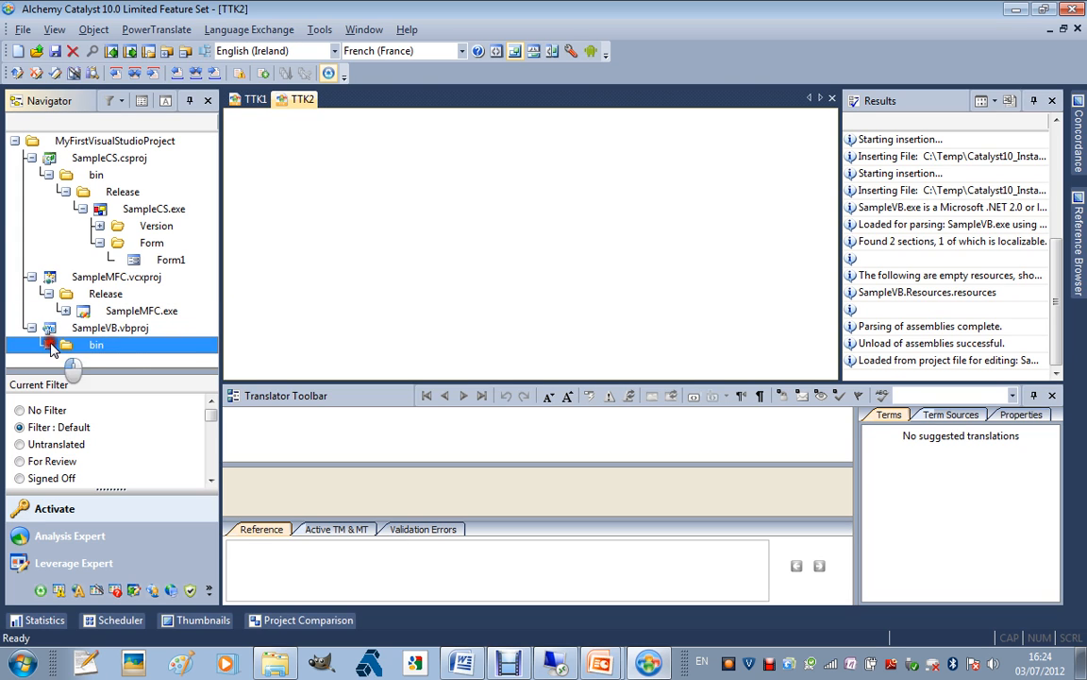
{"action": "left_click", "coordinate": [209, 346]}
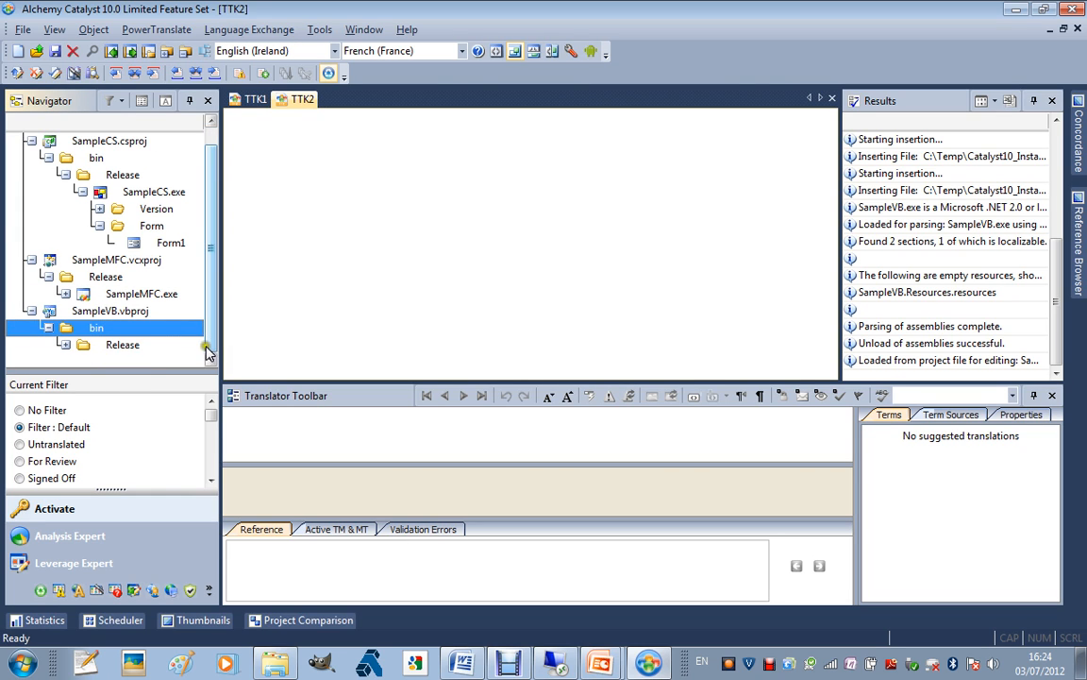
{"action": "left_click", "coordinate": [33, 260]}
{"action": "left_click", "coordinate": [32, 259]}
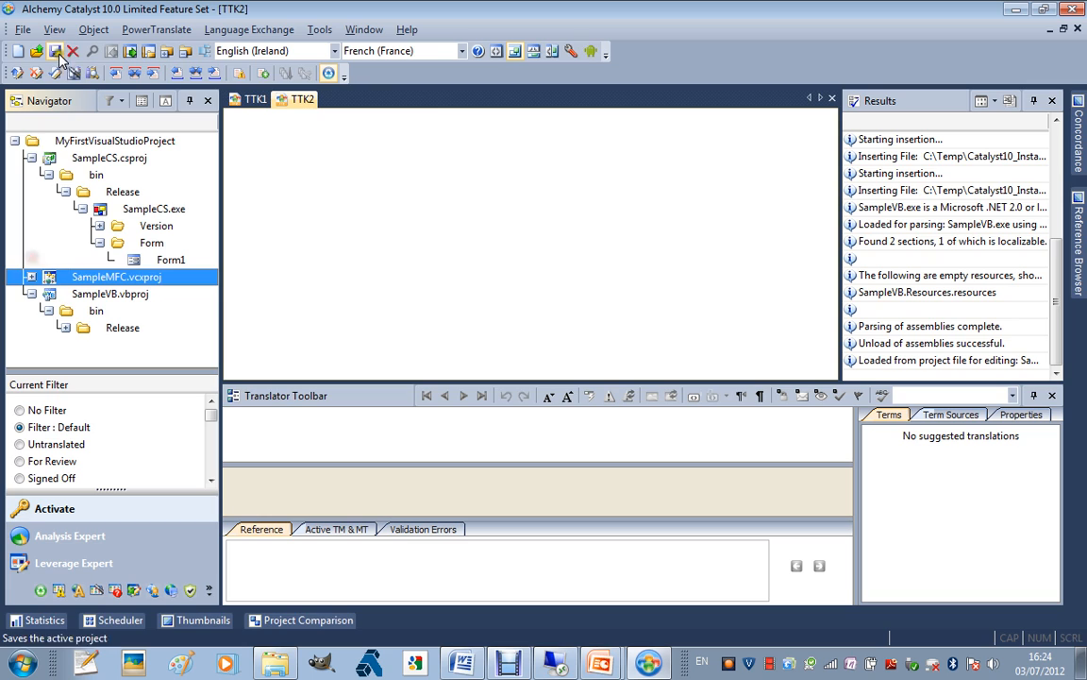
{"action": "left_click", "coordinate": [31, 158]}
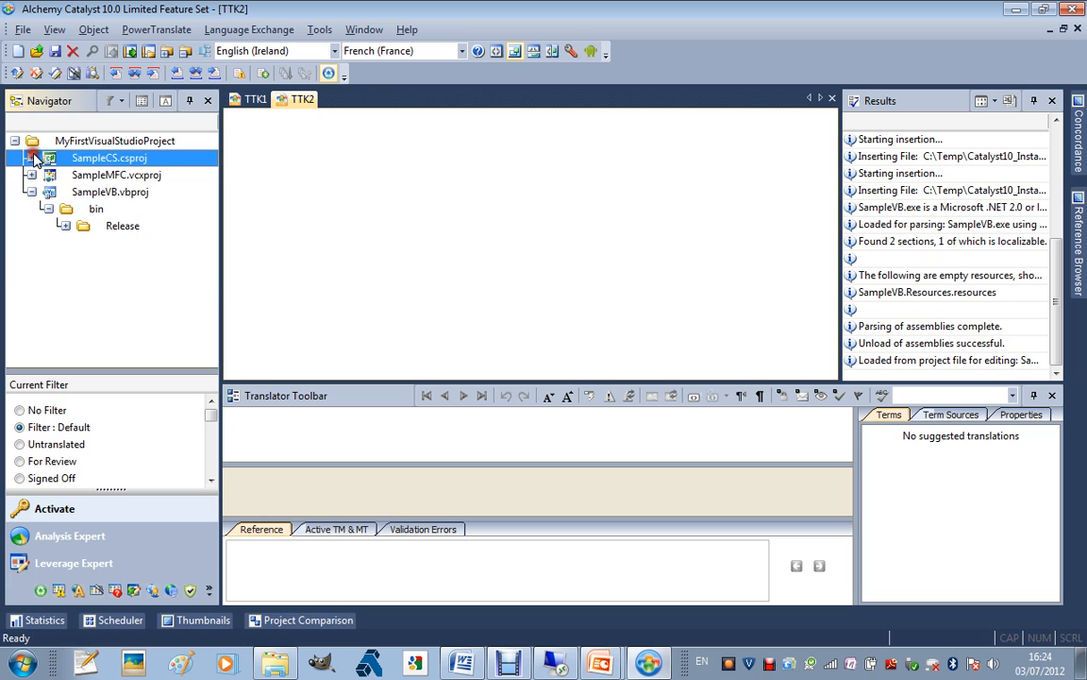
- Expand SampleVB's Release folder through SampleVB.exe to its Form folder and display Form1 in the visual layout view
{"action": "left_click", "coordinate": [83, 225]}
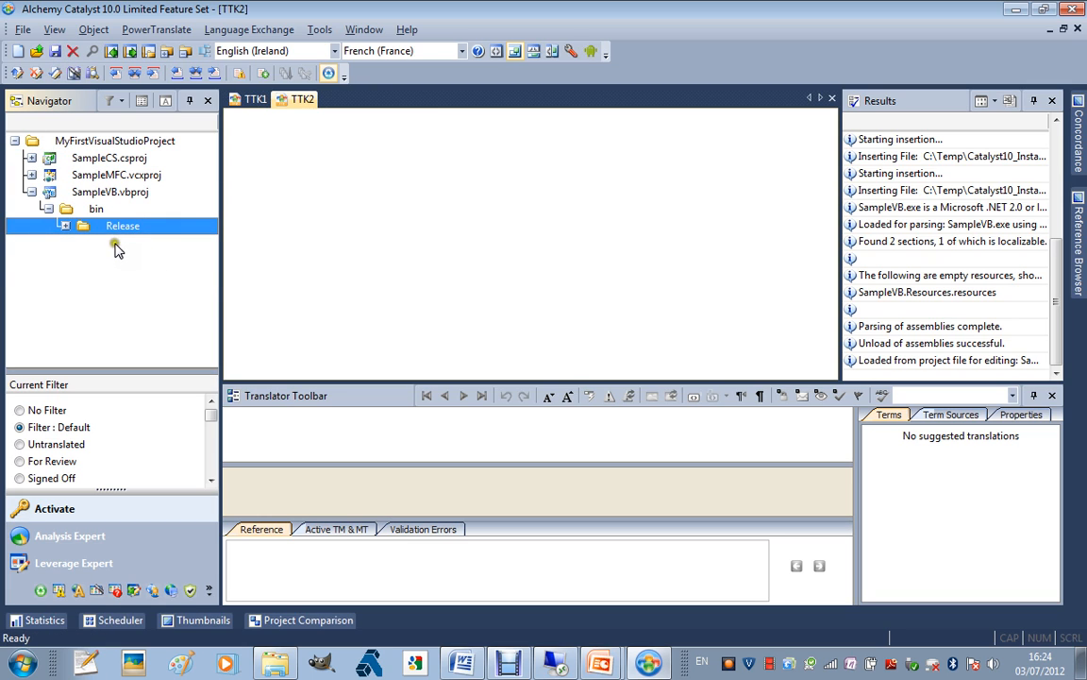
{"action": "left_click", "coordinate": [65, 226]}
{"action": "left_click", "coordinate": [82, 244]}
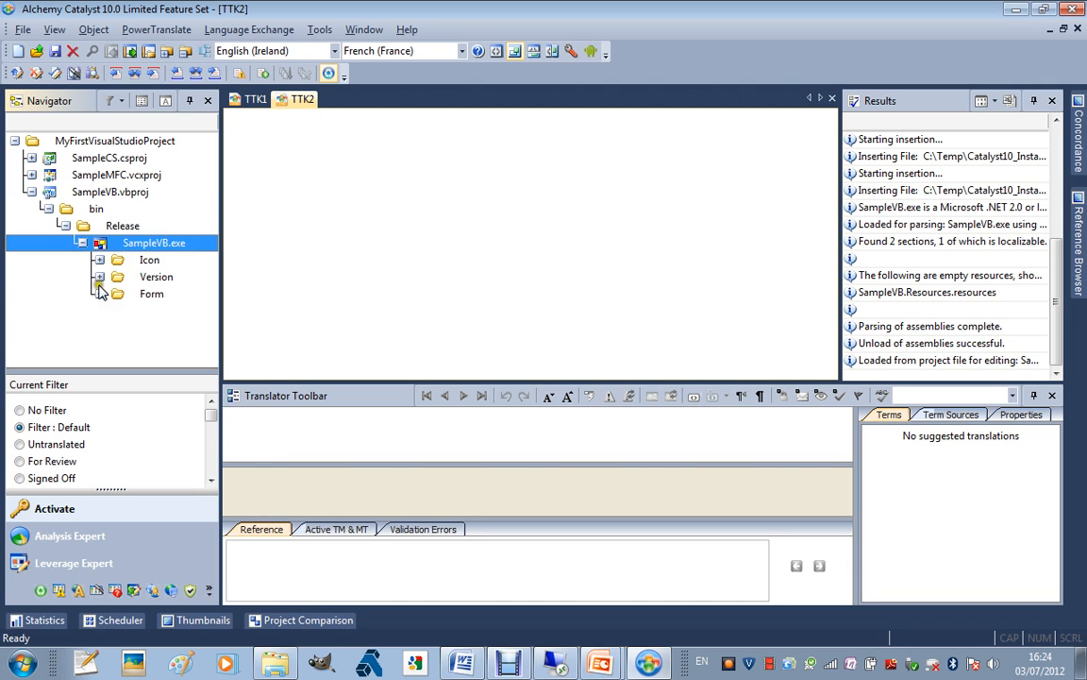
{"action": "left_click", "coordinate": [99, 294]}
{"action": "left_click", "coordinate": [164, 311]}
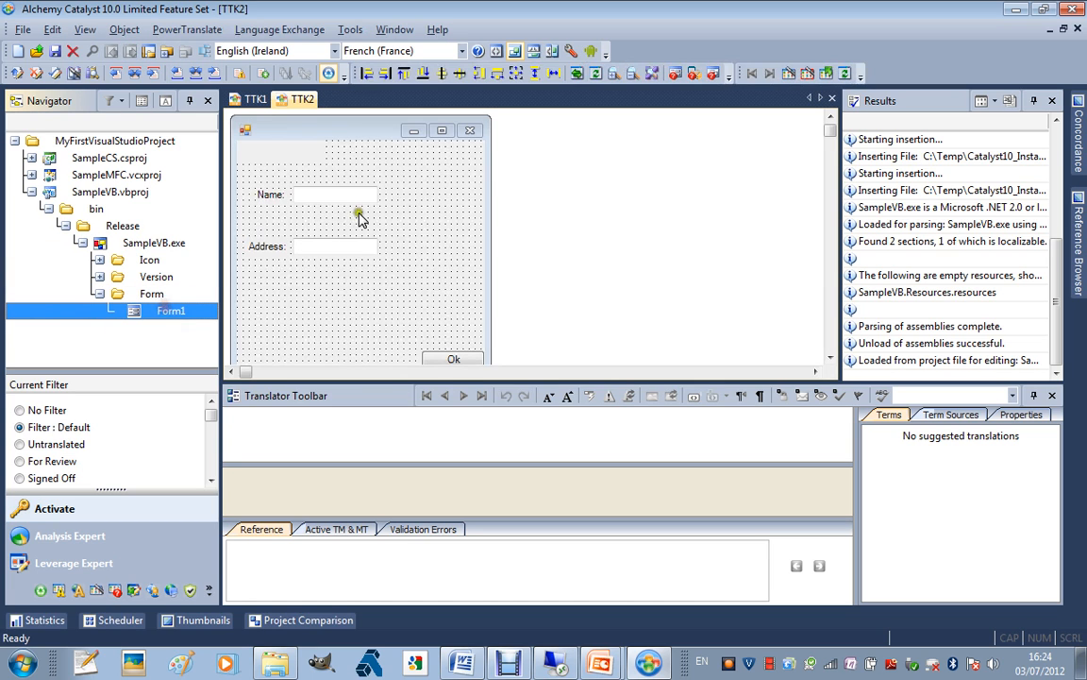
- Change the translation of the Ok button on SampleVB's Form1 to Okxsdgdf, and select SampleVB.vbproj in the project tree
{"action": "left_click", "coordinate": [448, 358]}
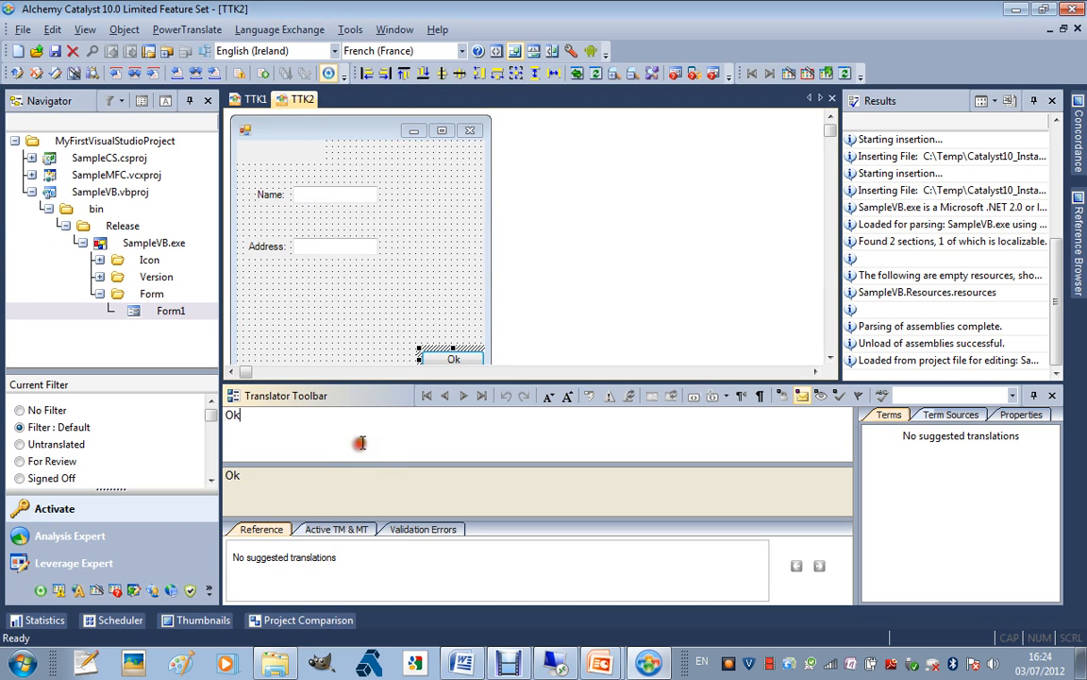
{"action": "type", "text": "xsdgdf"}
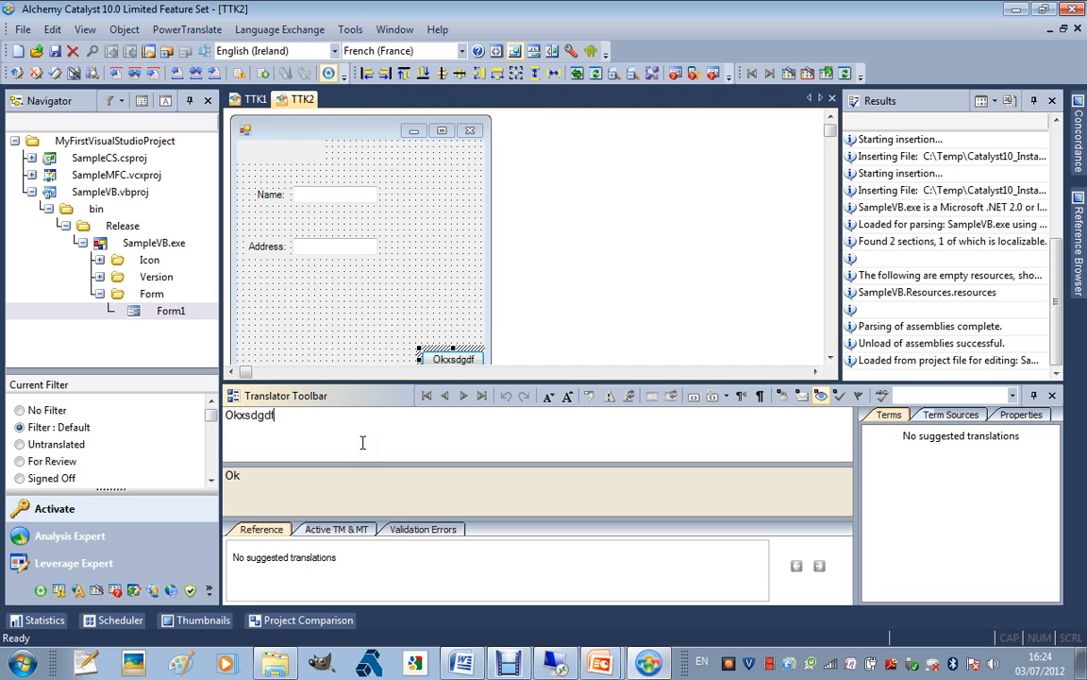
{"action": "key", "text": "alt+Tab"}
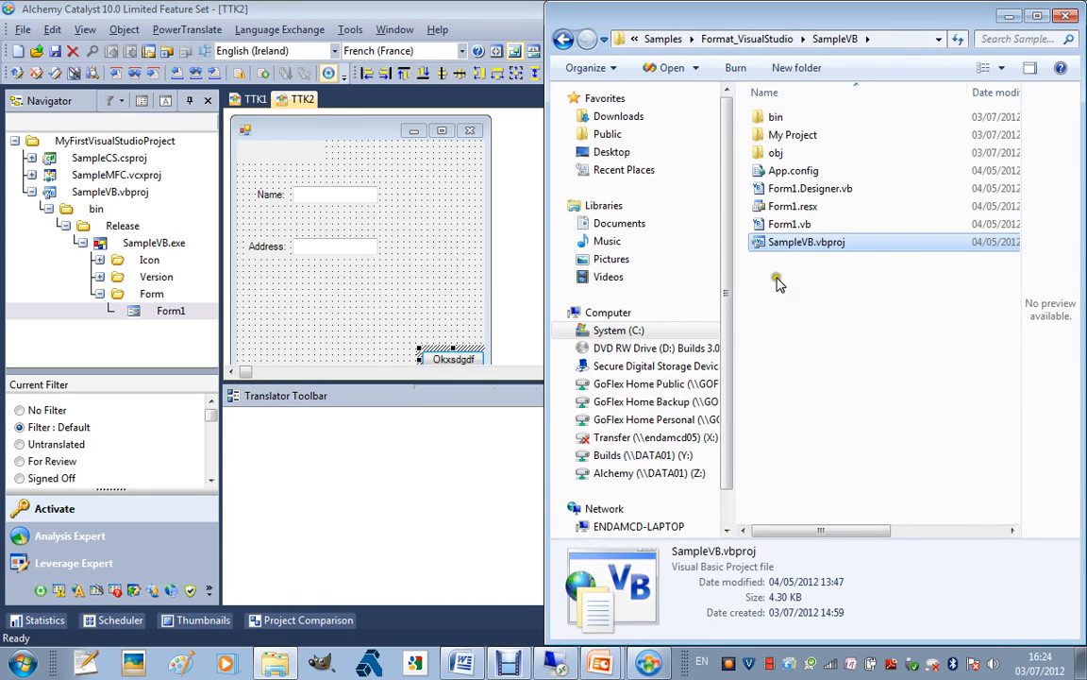
{"action": "key", "text": "alt+Tab"}
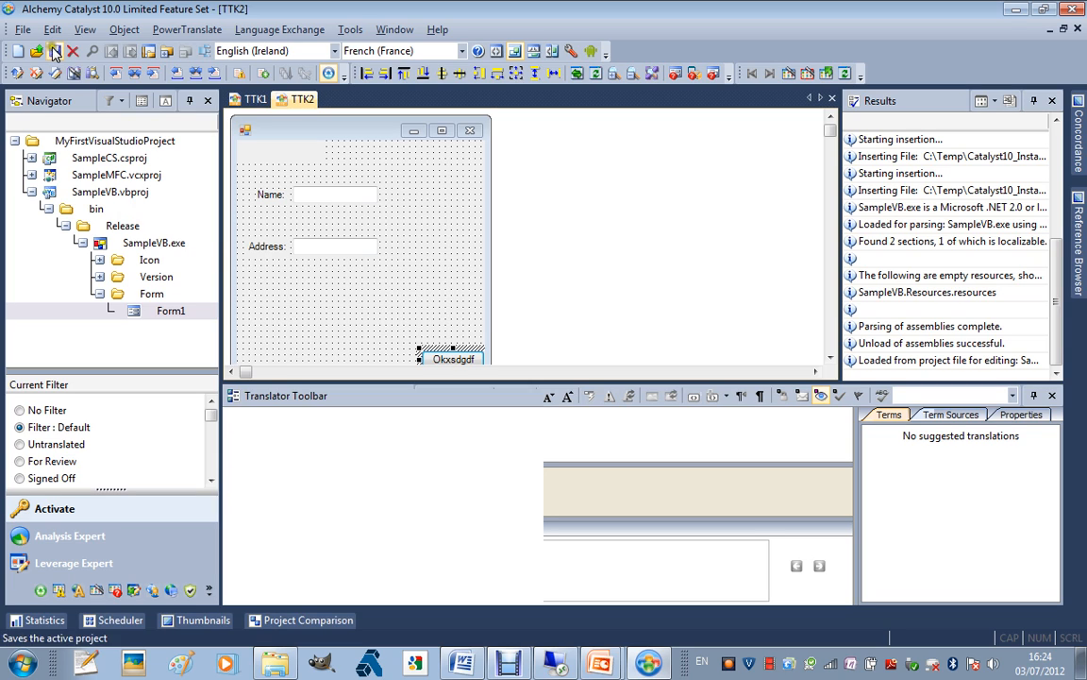
{"action": "left_click", "coordinate": [106, 192]}
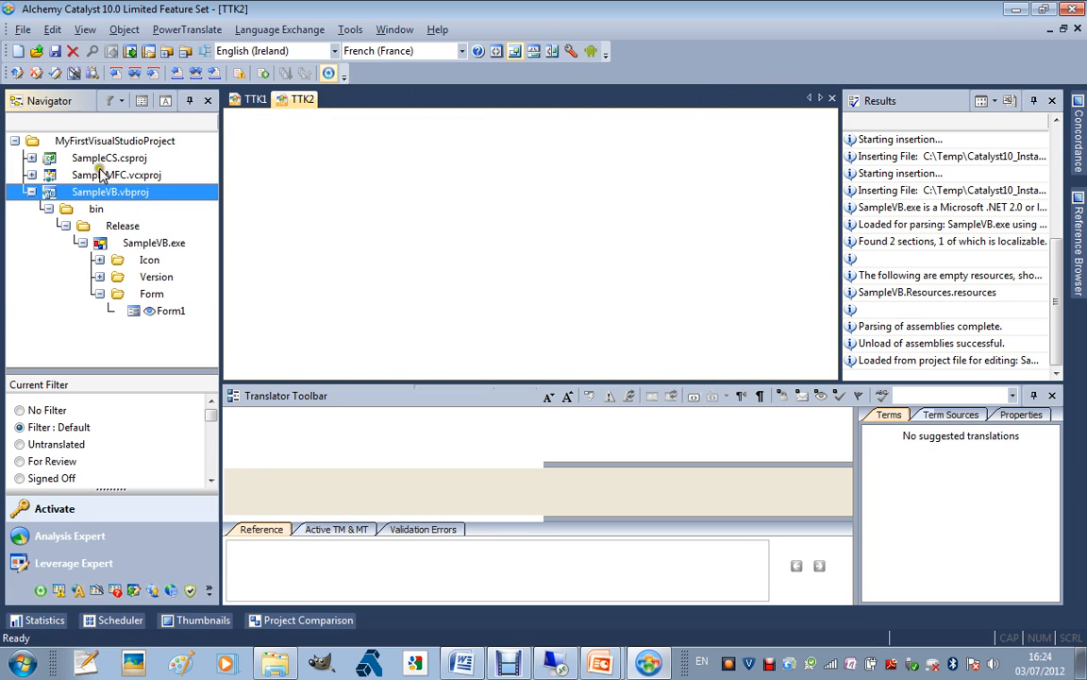
- Extract the localized files for SampleVB.vbproj from the project
{"action": "right_click", "coordinate": [121, 202]}
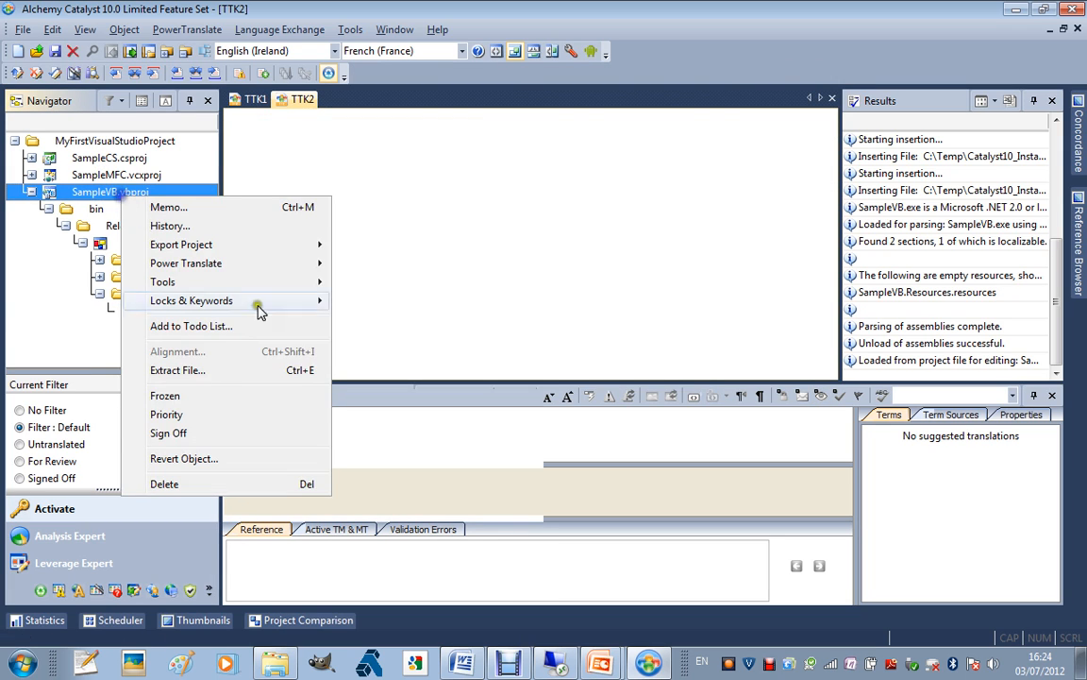
{"action": "left_click", "coordinate": [233, 371]}
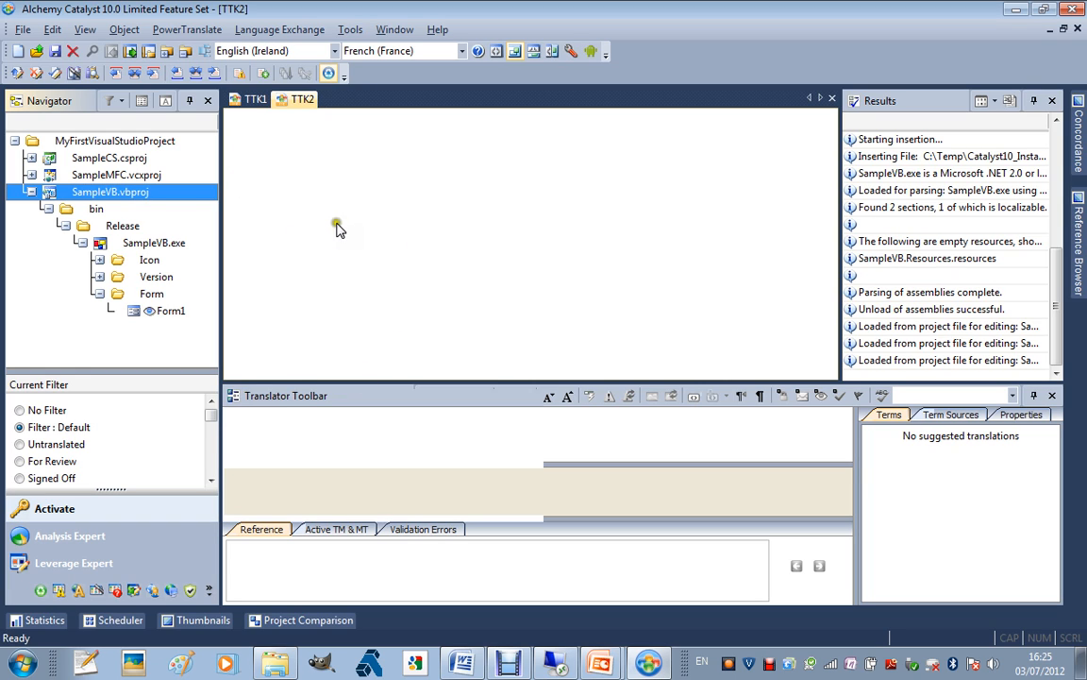
- Set the Visual Studio project insertion setting in the user profile to Insert Source Files
{"action": "left_click", "coordinate": [573, 53]}
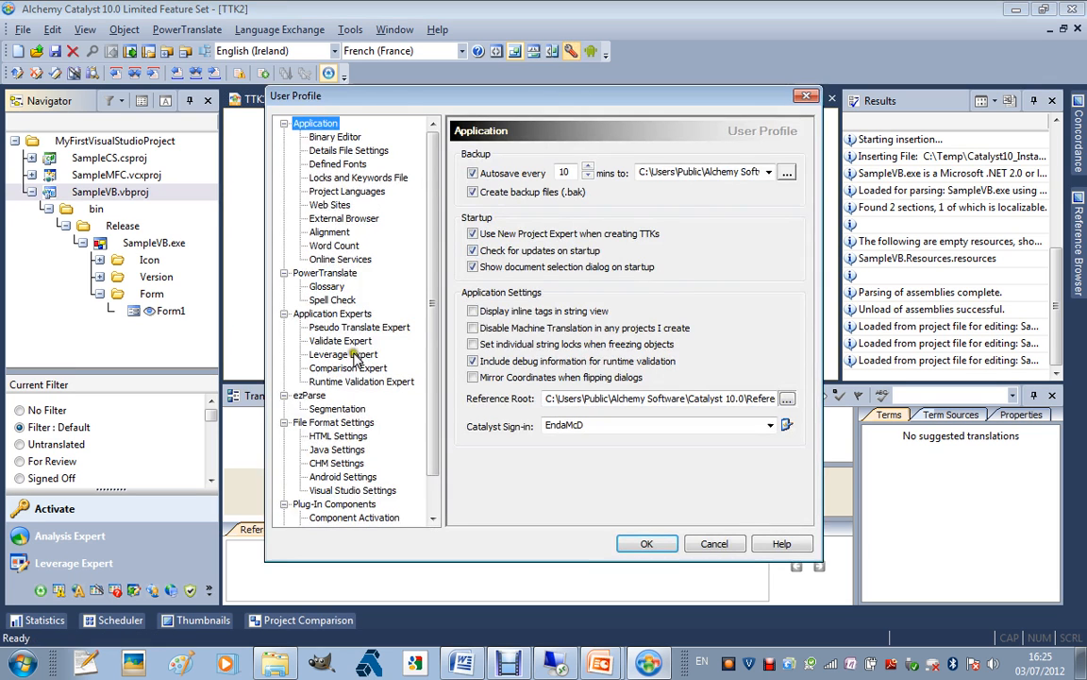
{"action": "left_click", "coordinate": [353, 489]}
{"action": "left_click", "coordinate": [476, 175]}
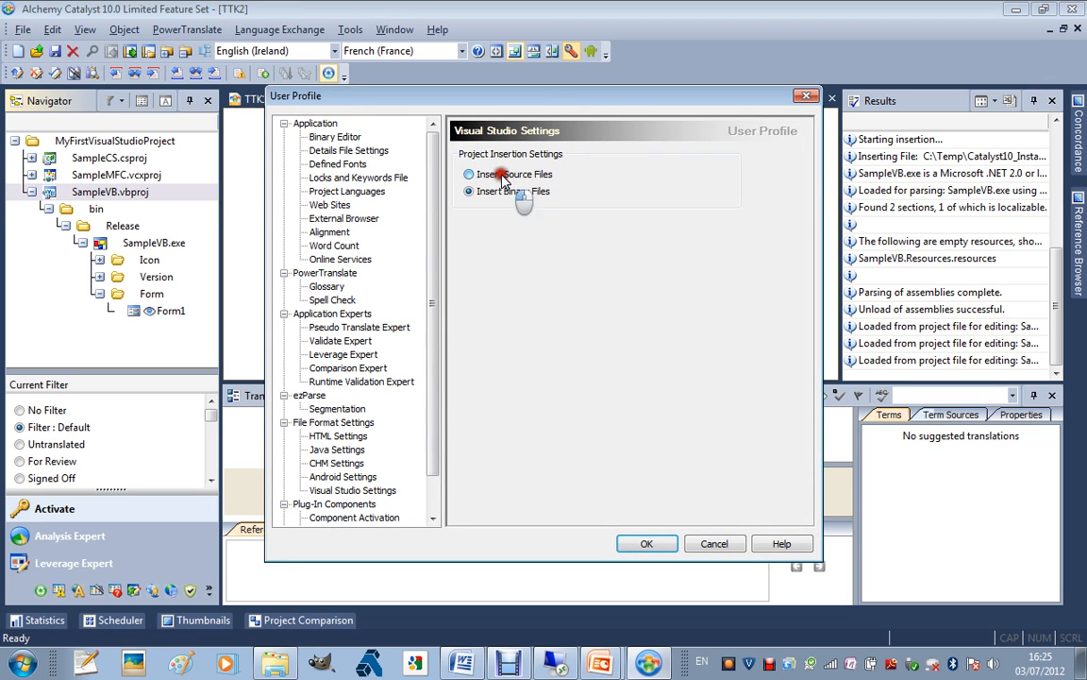
{"action": "left_click", "coordinate": [648, 544]}
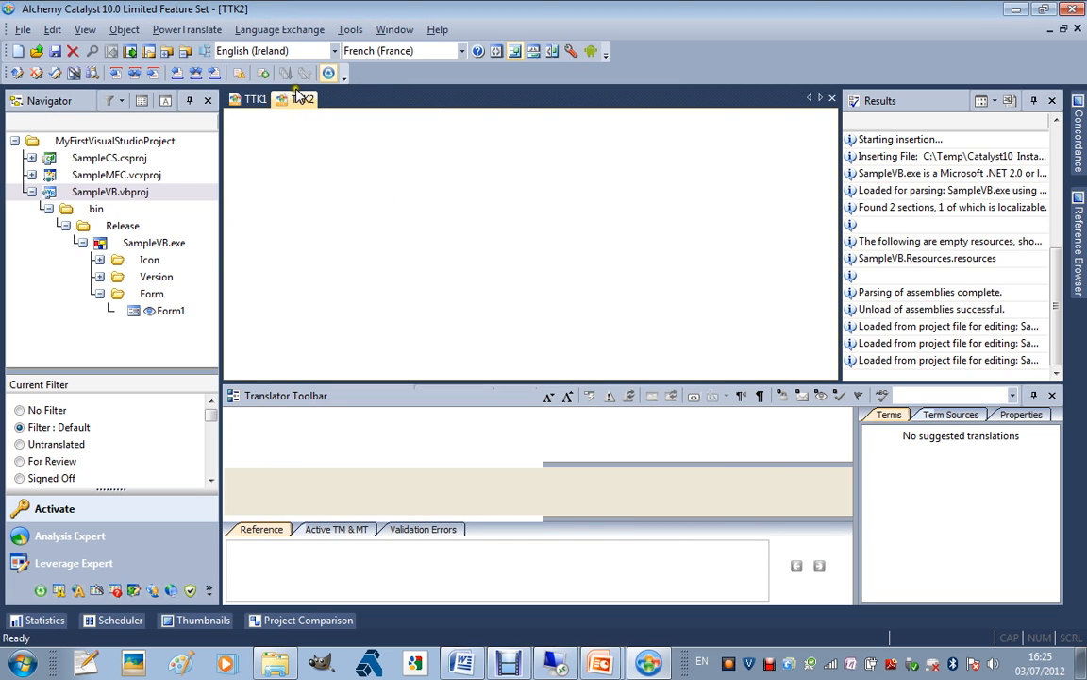
- Create a new project titled MyFirst Source Project with English (Ireland) as source language and French (France) as target language
{"action": "left_click", "coordinate": [21, 53]}
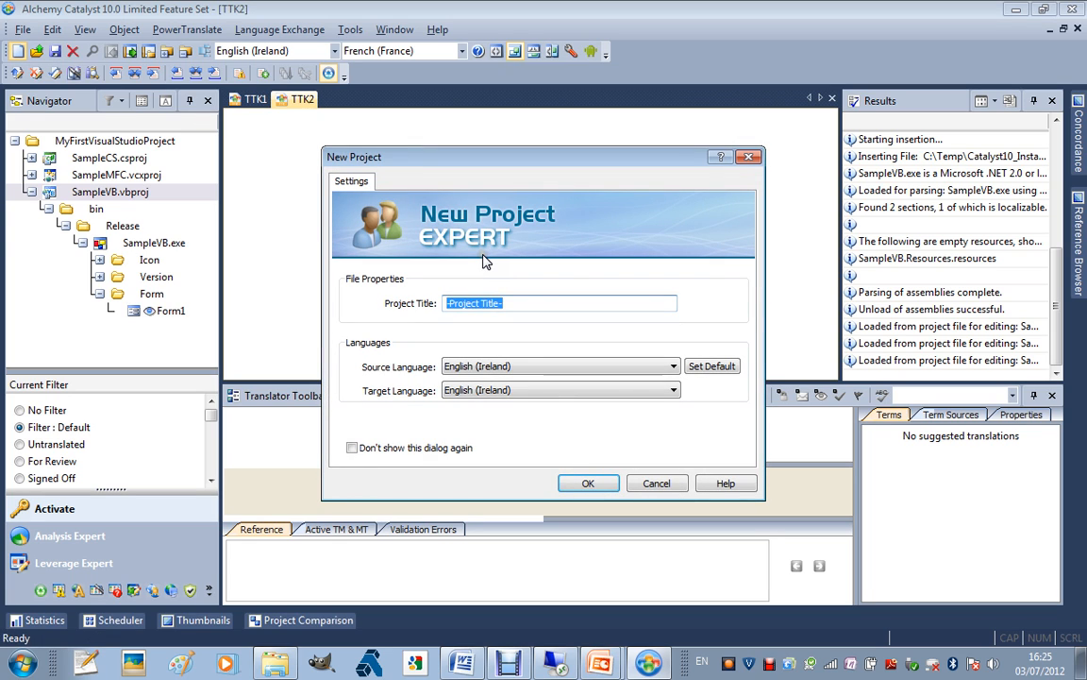
{"action": "type", "text": "MyFirst Source Project"}
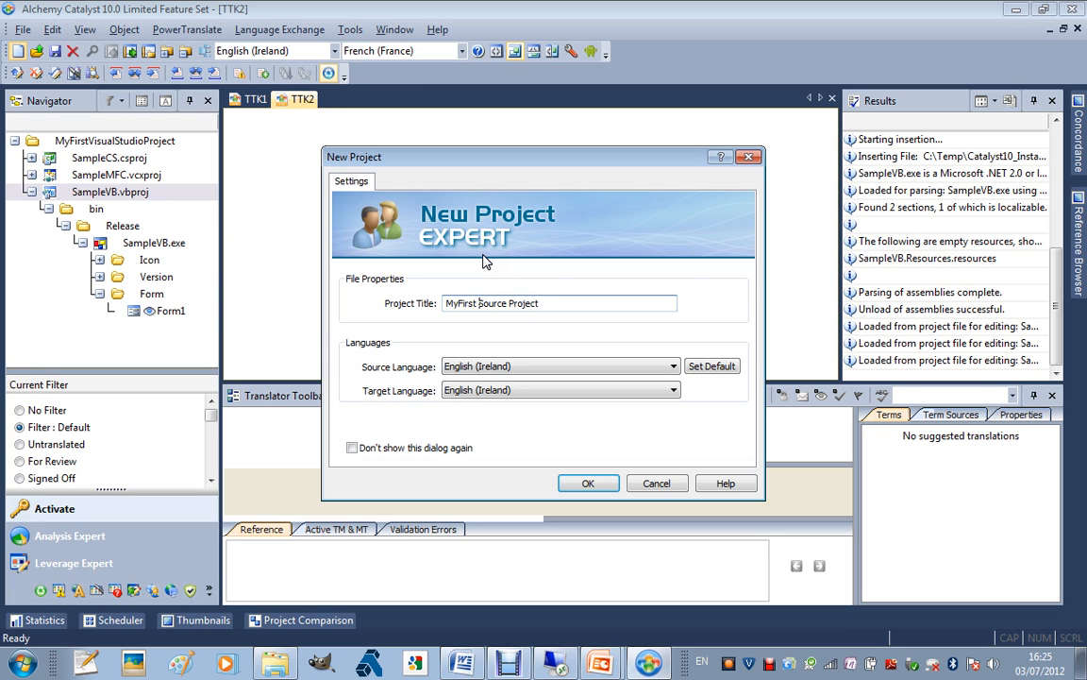
{"action": "left_click", "coordinate": [557, 394]}
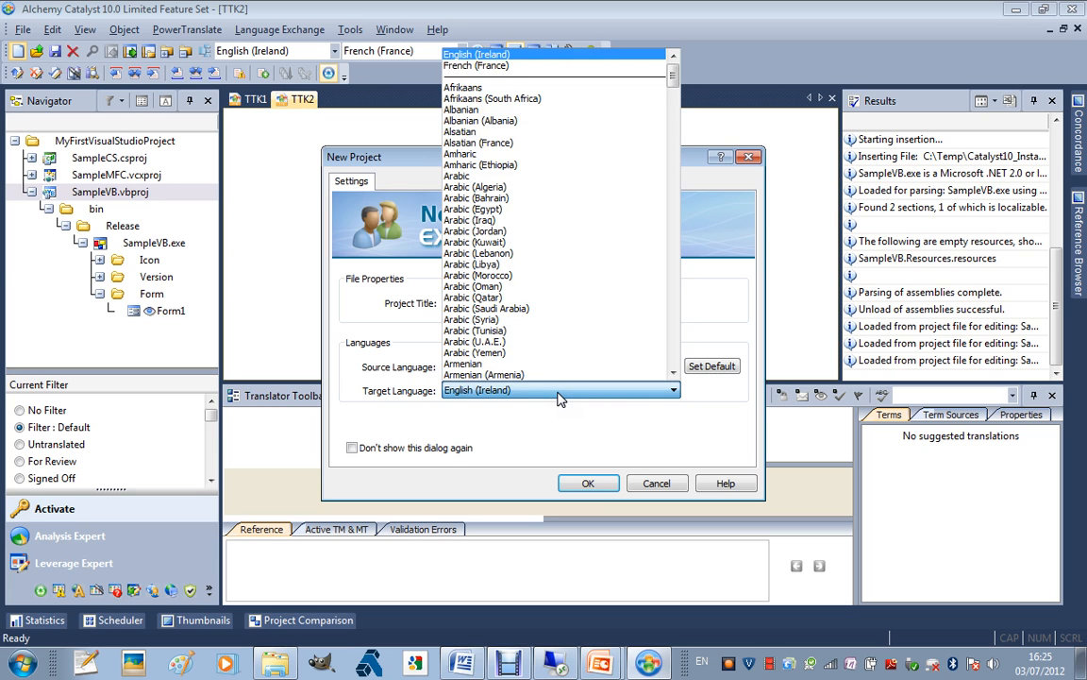
{"action": "key", "text": "Down"}
{"action": "key", "text": "Return"}
{"action": "left_click", "coordinate": [597, 487]}
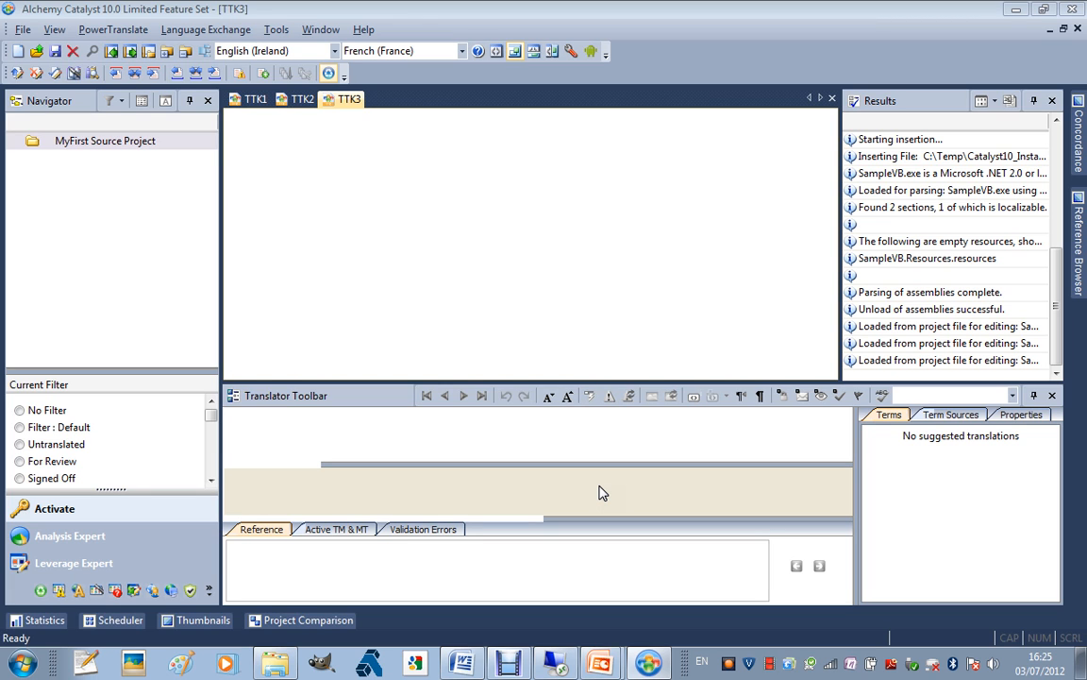
- Check which Visual Studio project insertion setting is active in the user profile
{"action": "key", "text": "alt+Tab"}
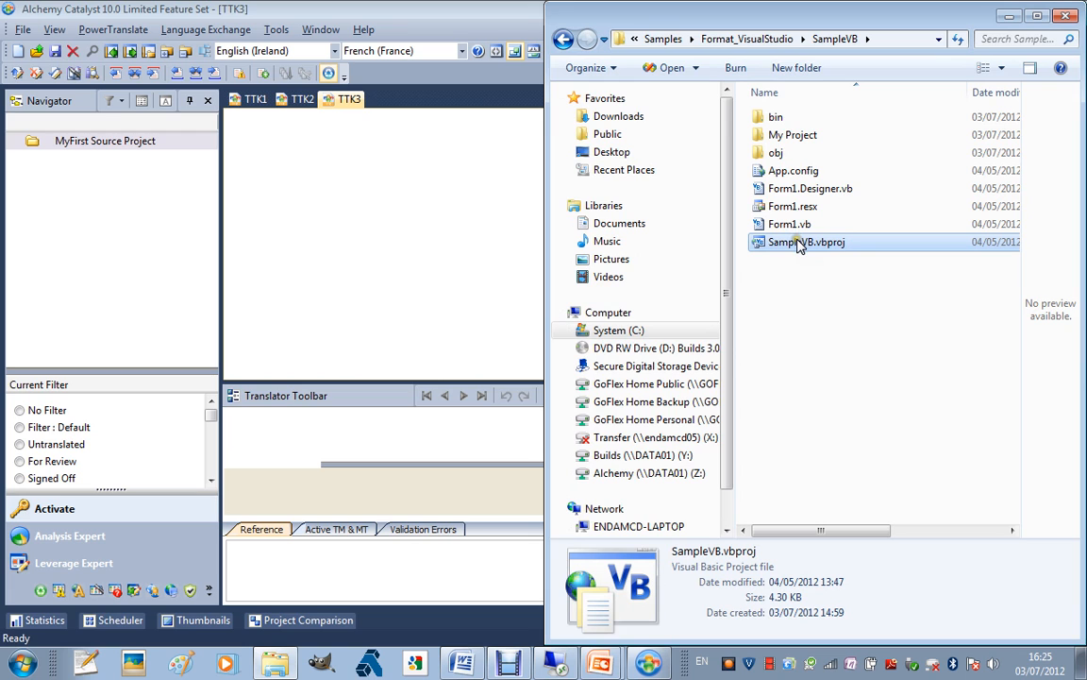
{"action": "left_click_drag", "start_coordinate": [797, 244], "coordinate": [491, 10]}
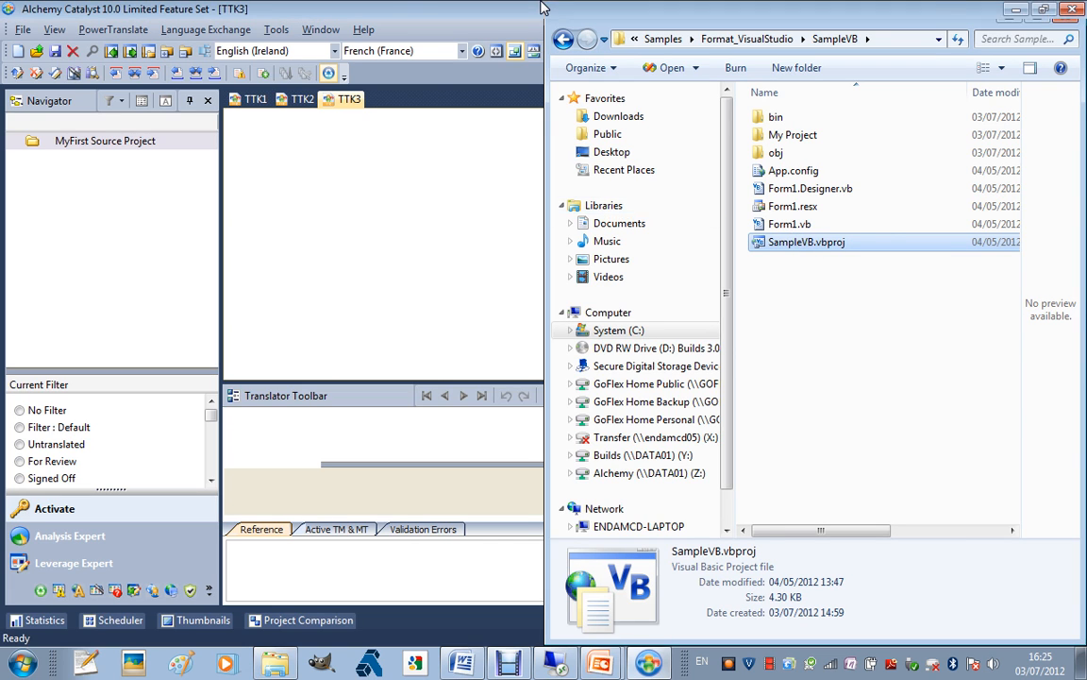
{"action": "left_click", "coordinate": [572, 51]}
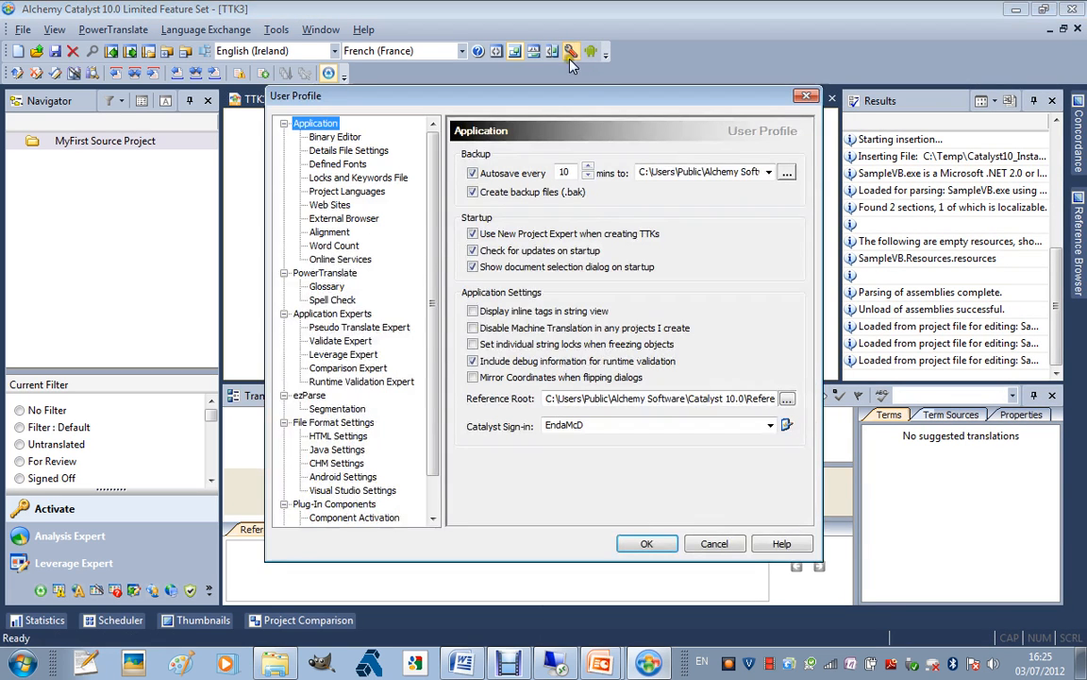
{"action": "left_click", "coordinate": [357, 490]}
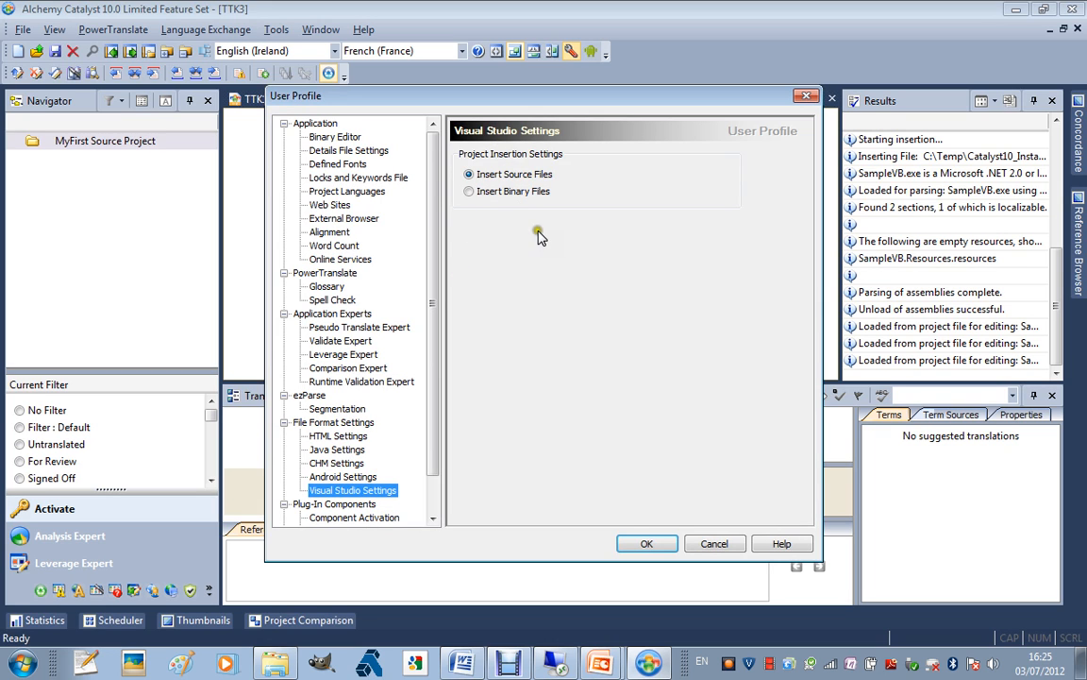
{"action": "left_click", "coordinate": [634, 540]}
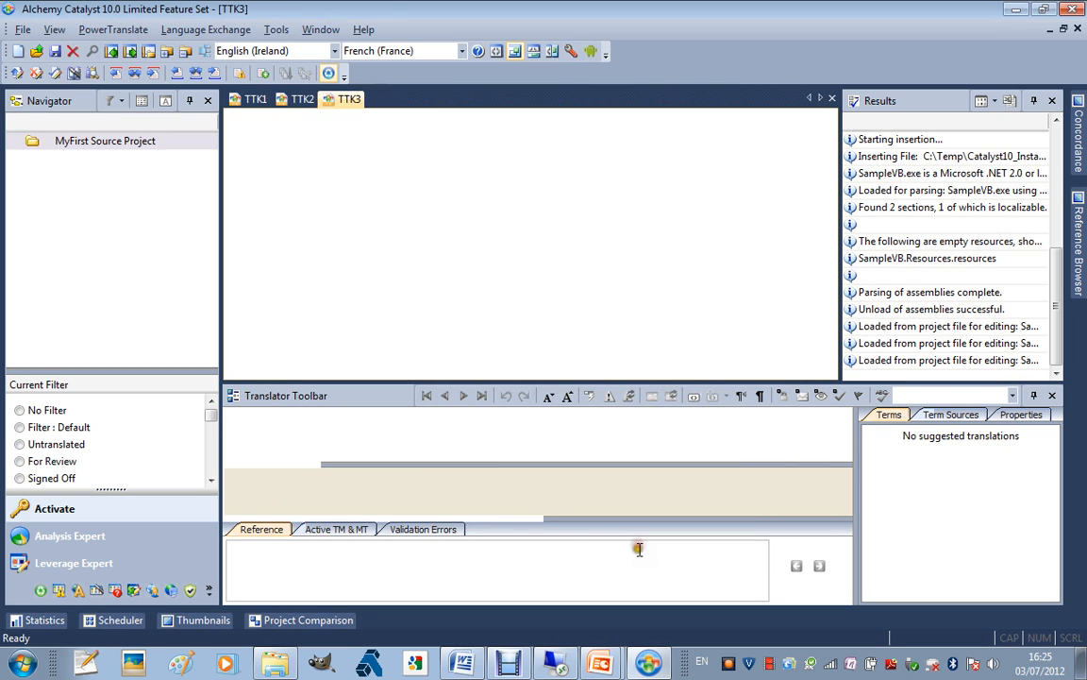
- Insert SampleVB.vbproj from the SampleVB folder in Windows Explorer into MyFirst Source Project
{"action": "key", "text": "alt+Tab"}
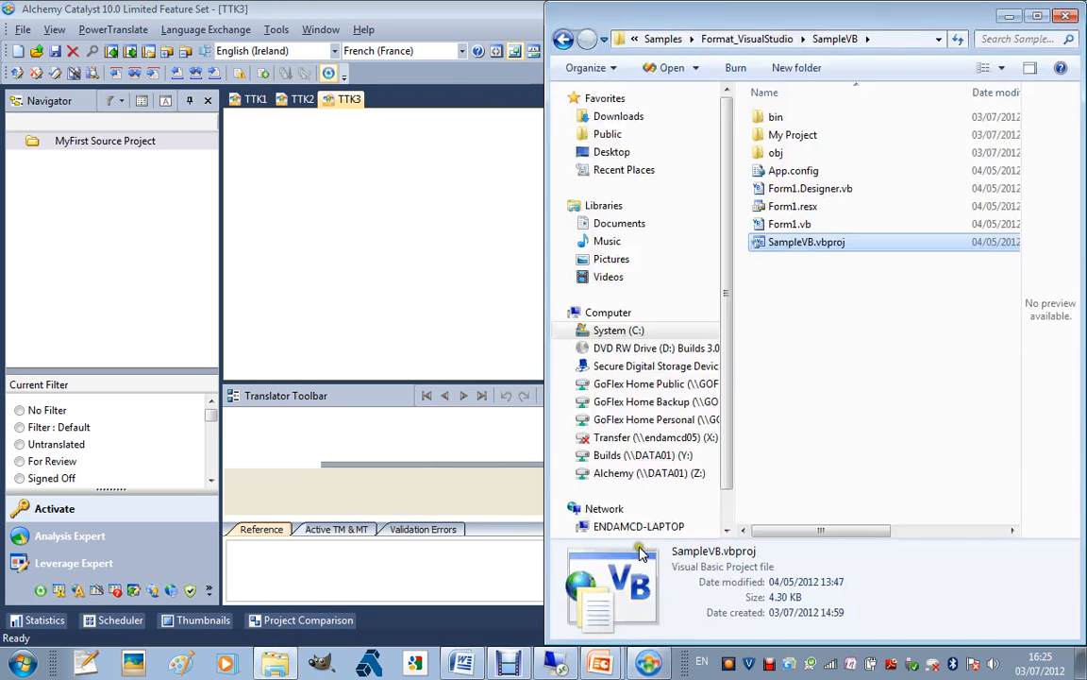
{"action": "left_click", "coordinate": [786, 244]}
{"action": "left_click_drag", "start_coordinate": [786, 244], "coordinate": [288, 257]}
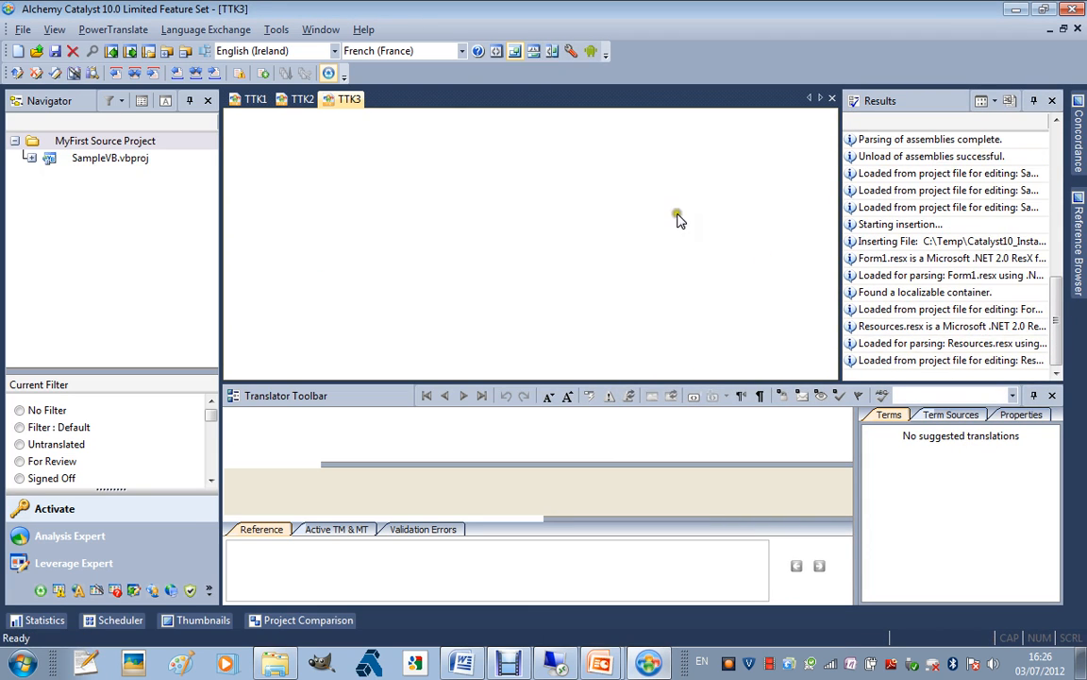
- Expand SampleVB.vbproj and its Form1.resx in the project tree and display Form1 in the visual layout view
{"action": "left_click", "coordinate": [31, 159]}
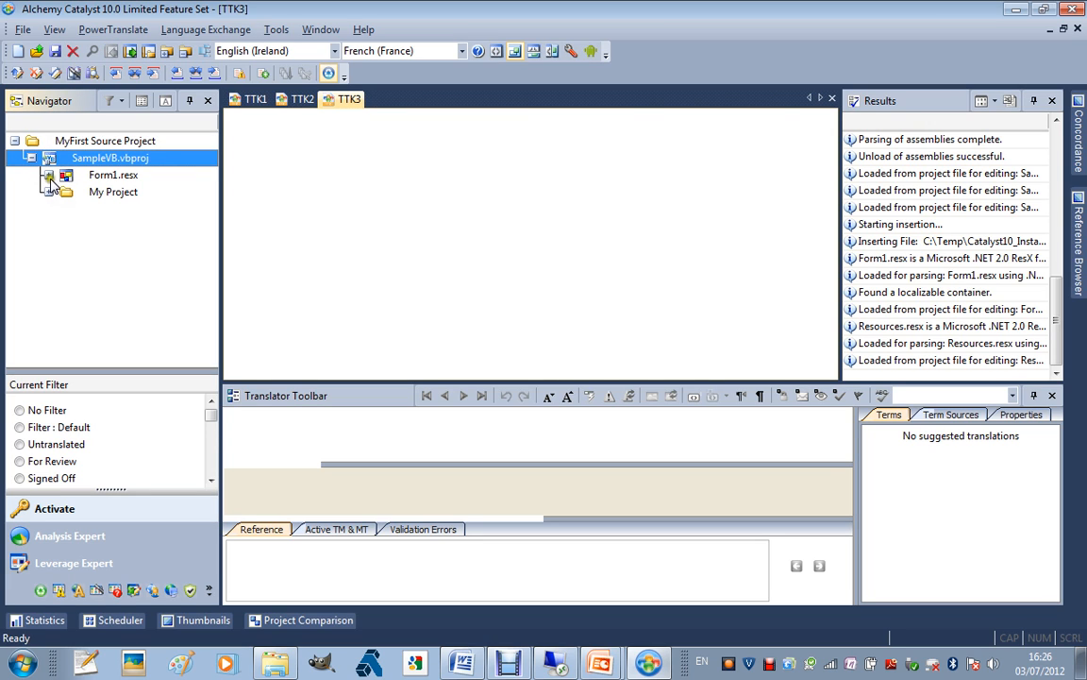
{"action": "left_click", "coordinate": [53, 178]}
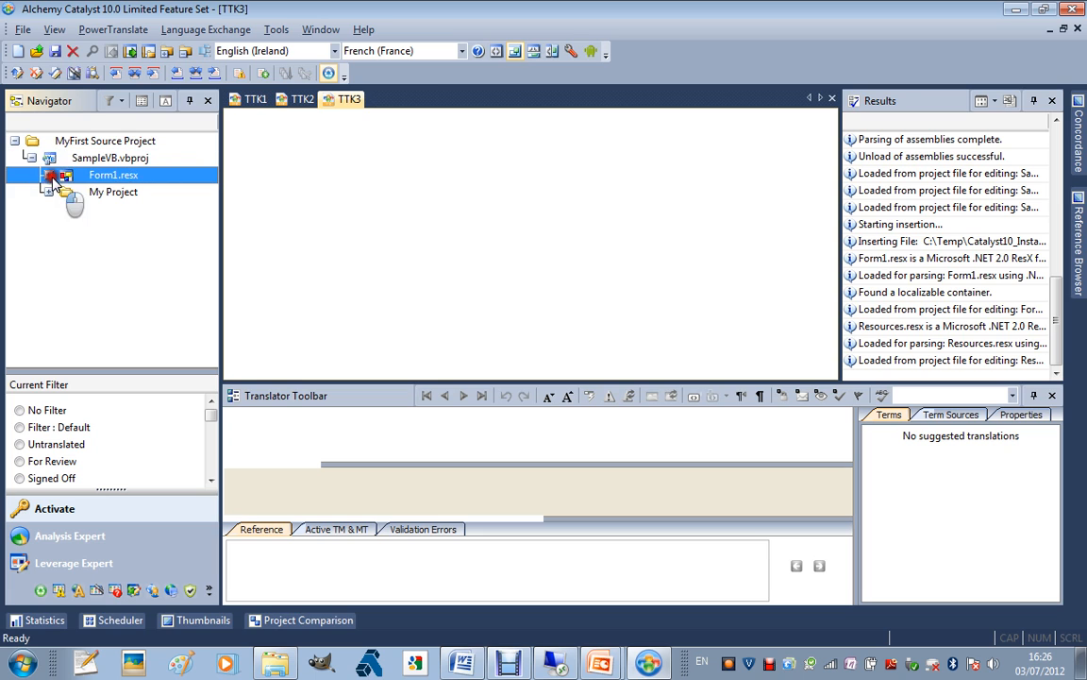
{"action": "left_click", "coordinate": [99, 192]}
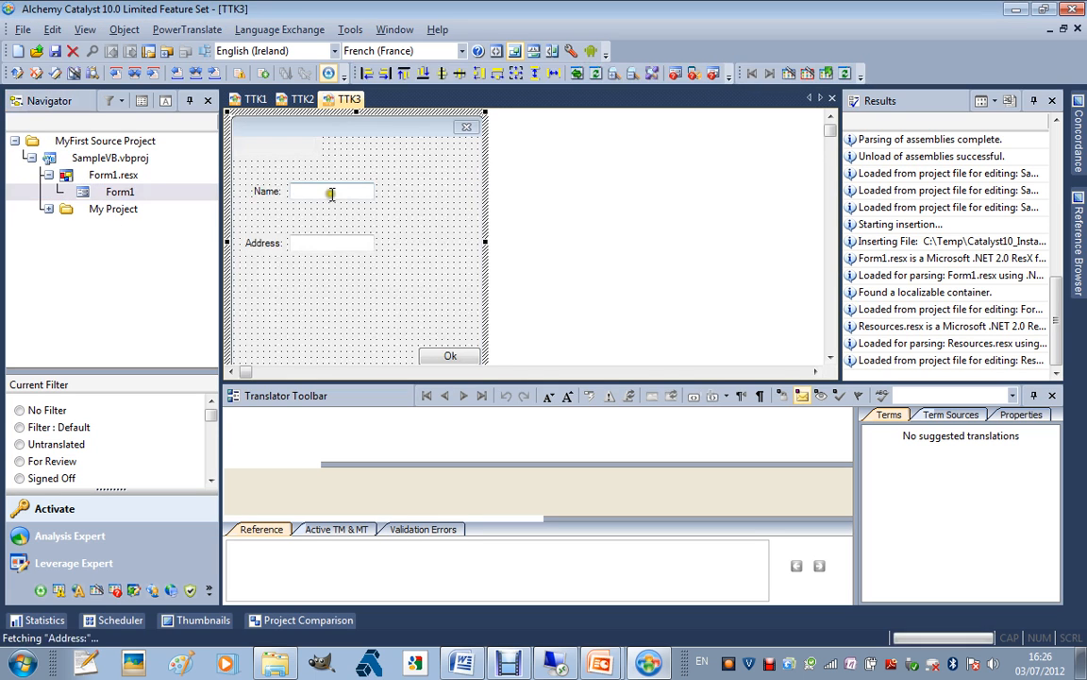
- Change the translation of the Name: label on Form1 to Namesdfsdfsdf
{"action": "left_click", "coordinate": [269, 191]}
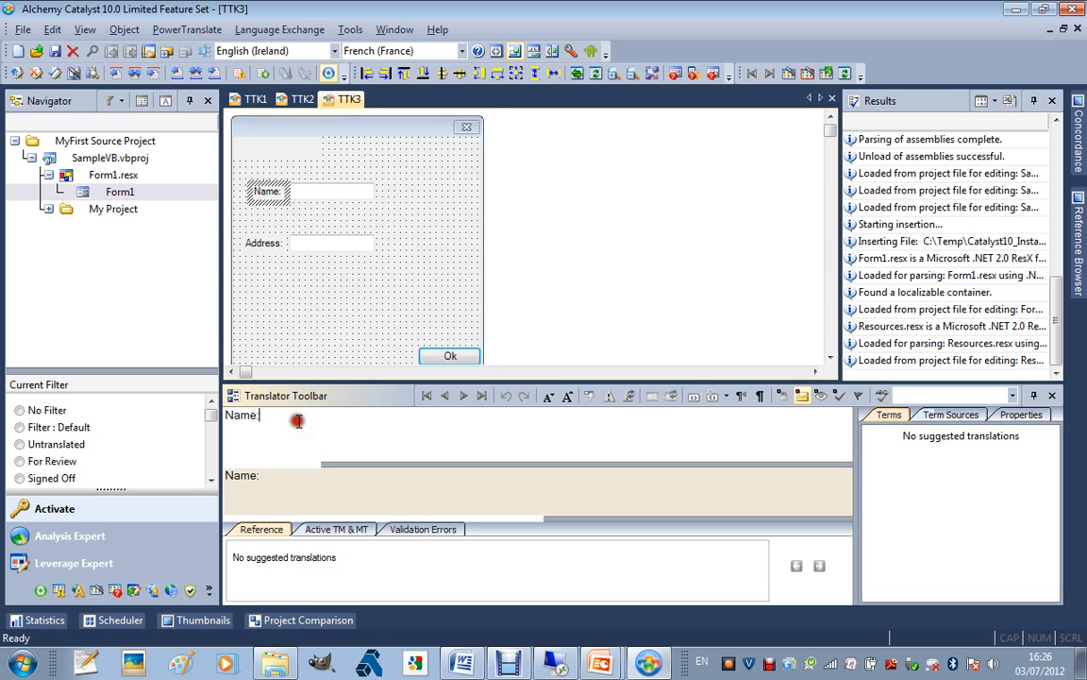
{"action": "key", "text": "BackSpace"}
{"action": "type", "text": "sdfsdfsdf"}
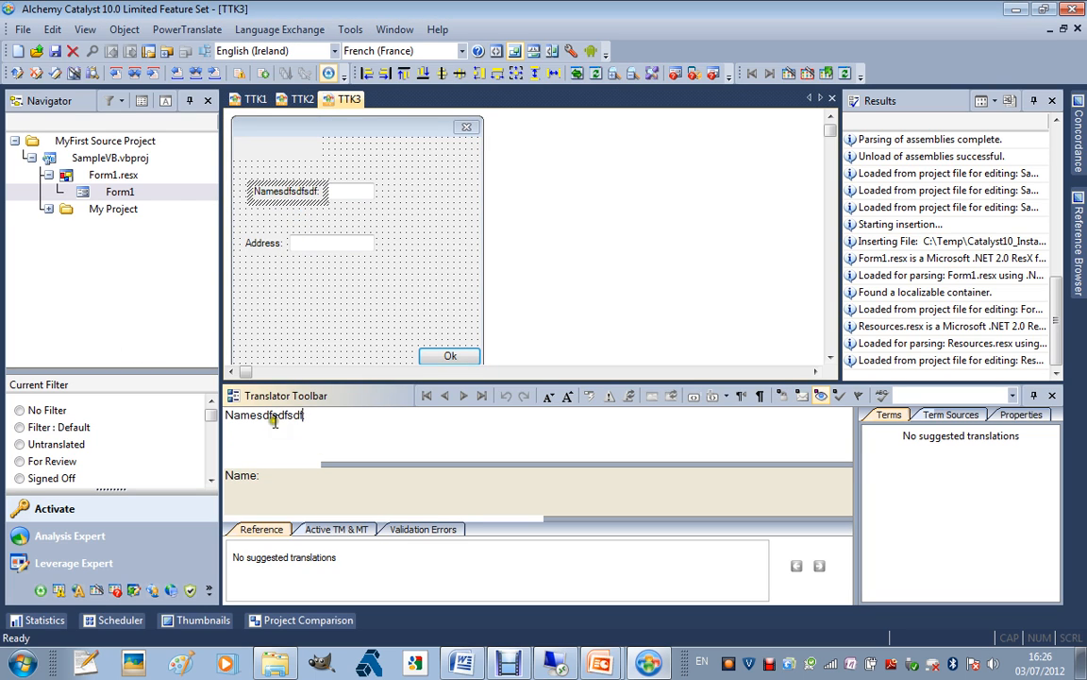
- Expand SampleVB's My Project folder and Resources.resx, and display the Resources string list
{"action": "left_click", "coordinate": [48, 209]}
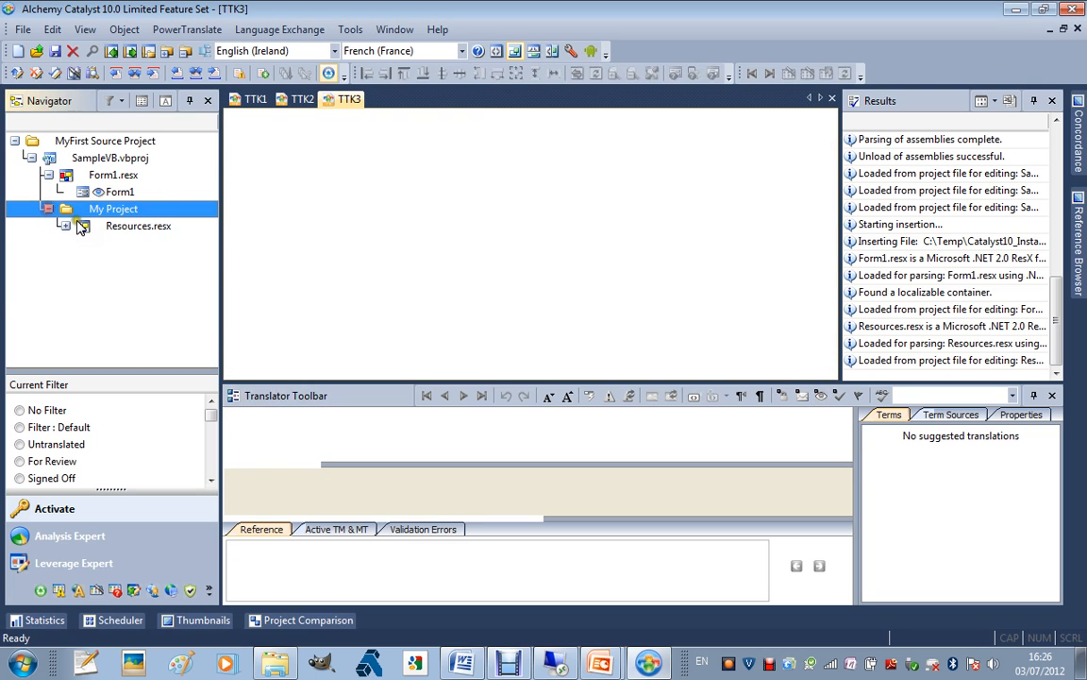
{"action": "left_click", "coordinate": [63, 226]}
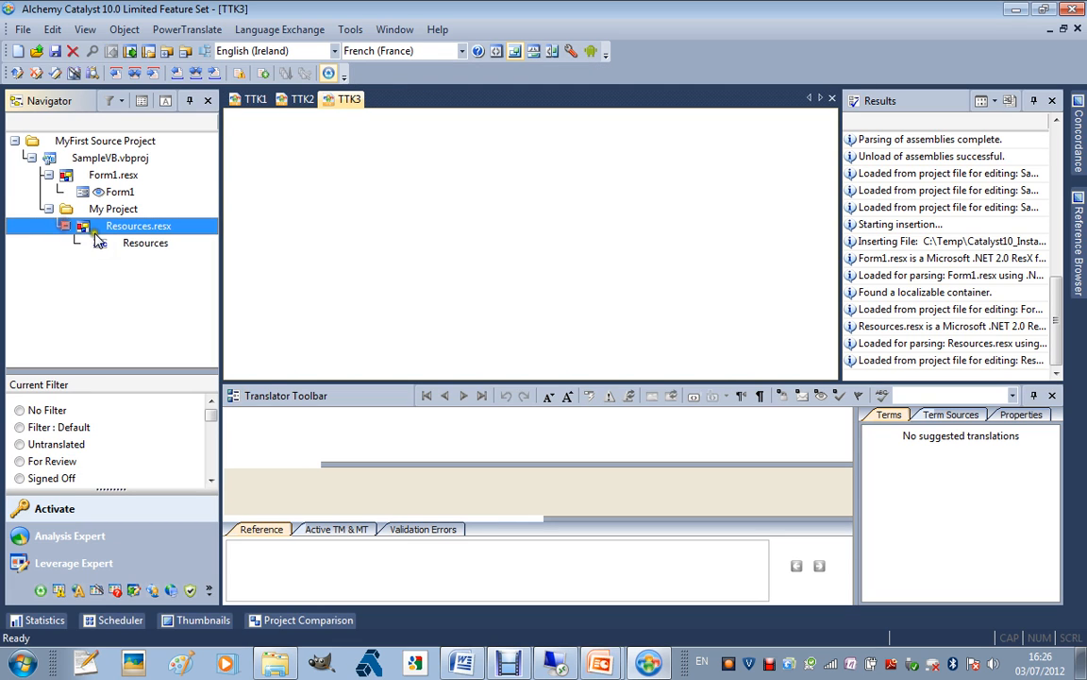
{"action": "left_click", "coordinate": [106, 243]}
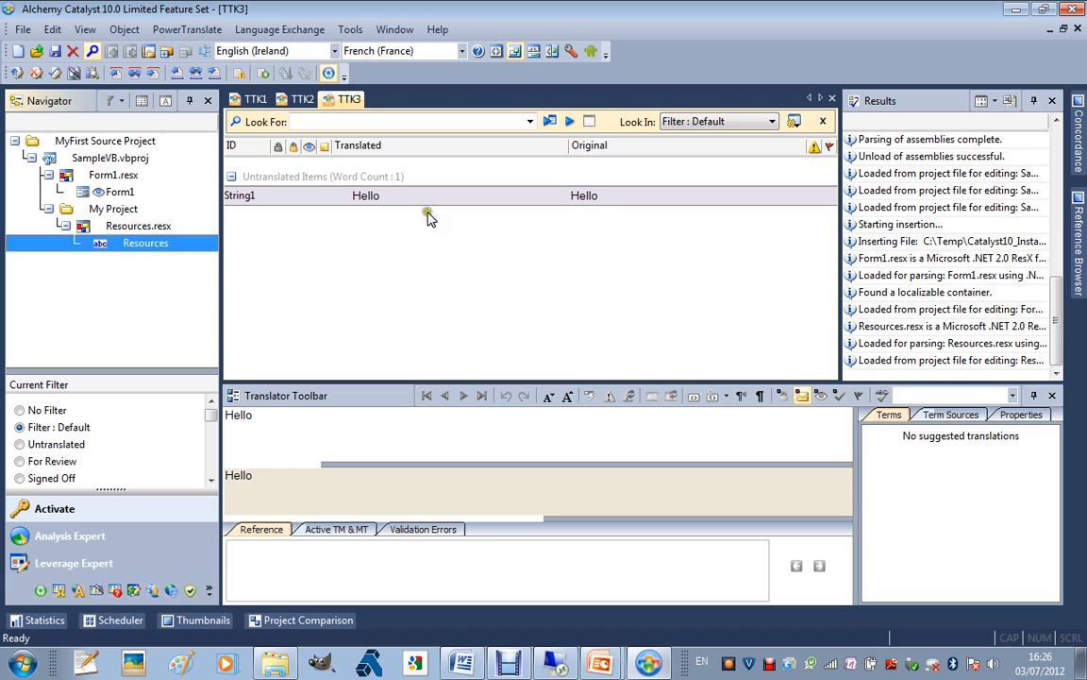
- Translate the string Hello in Resources as Bonjour, and select SampleVB.vbproj in the project tree
{"action": "left_click", "coordinate": [274, 444]}
{"action": "type", "text": "dfg"}
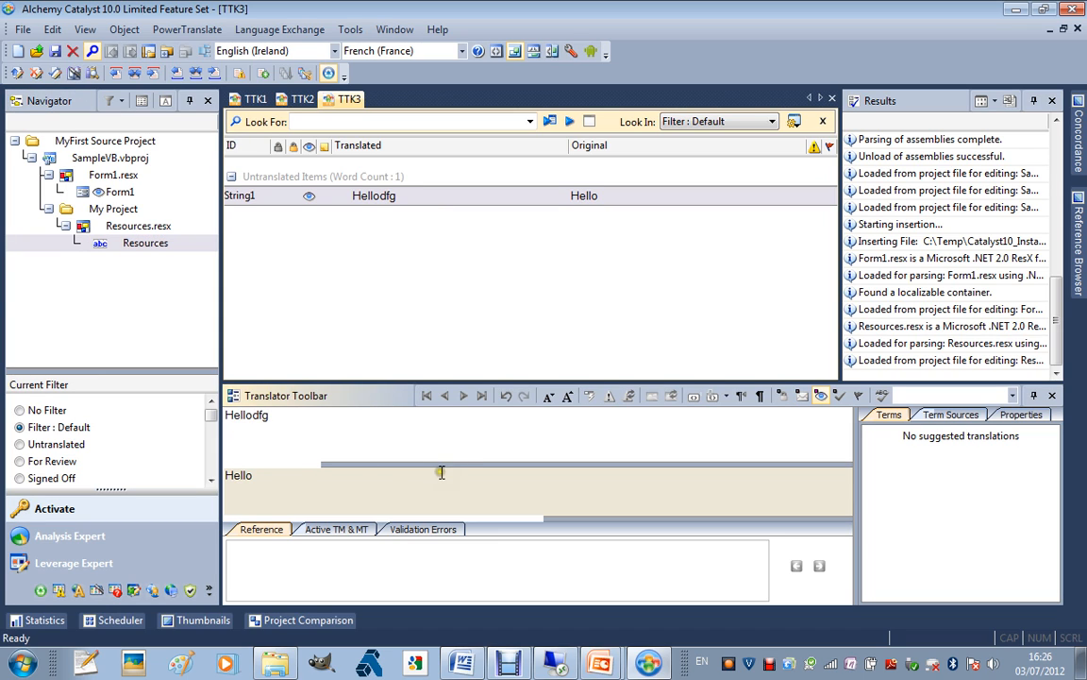
{"action": "mouse_move", "coordinate": [477, 465]}
{"action": "left_mouse_down"}
{"action": "mouse_move", "coordinate": [481, 473]}
{"action": "mouse_move", "coordinate": [462, 457]}
{"action": "left_mouse_up"}
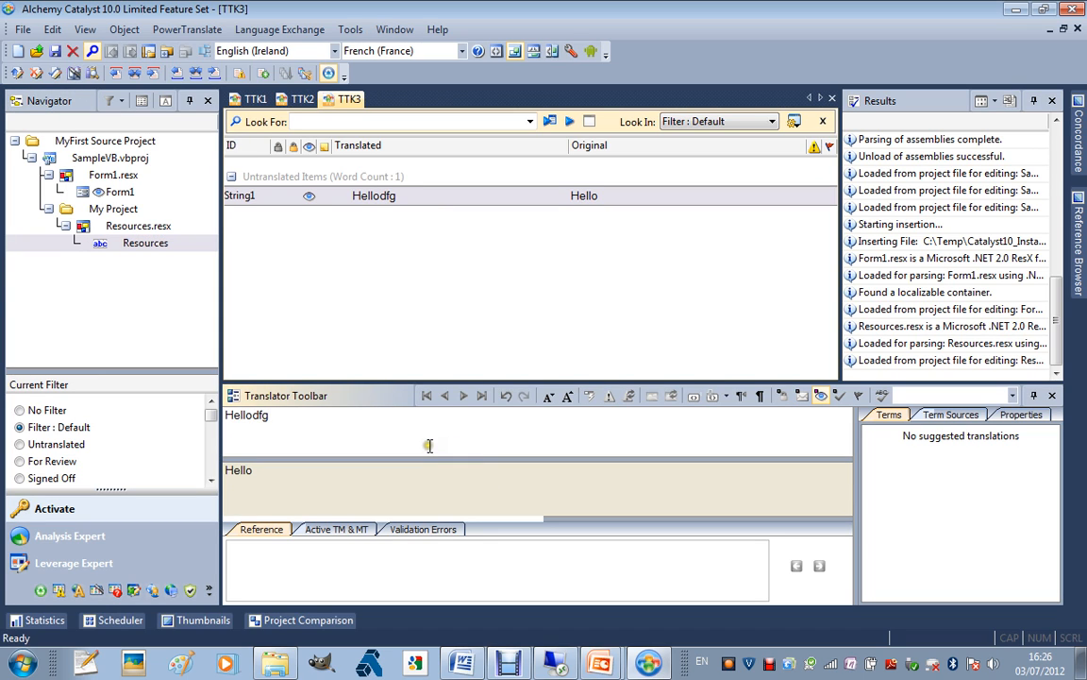
{"action": "double_click", "coordinate": [428, 445]}
{"action": "type", "text": "Bonjour"}
{"action": "left_click", "coordinate": [89, 220]}
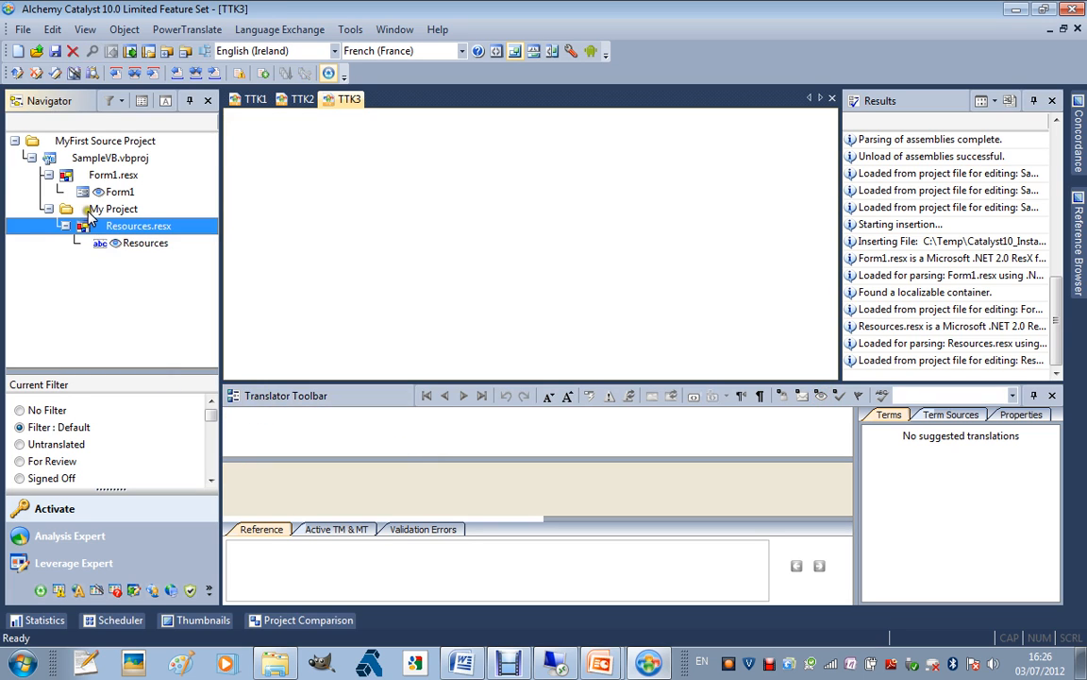
{"action": "left_click", "coordinate": [94, 210]}
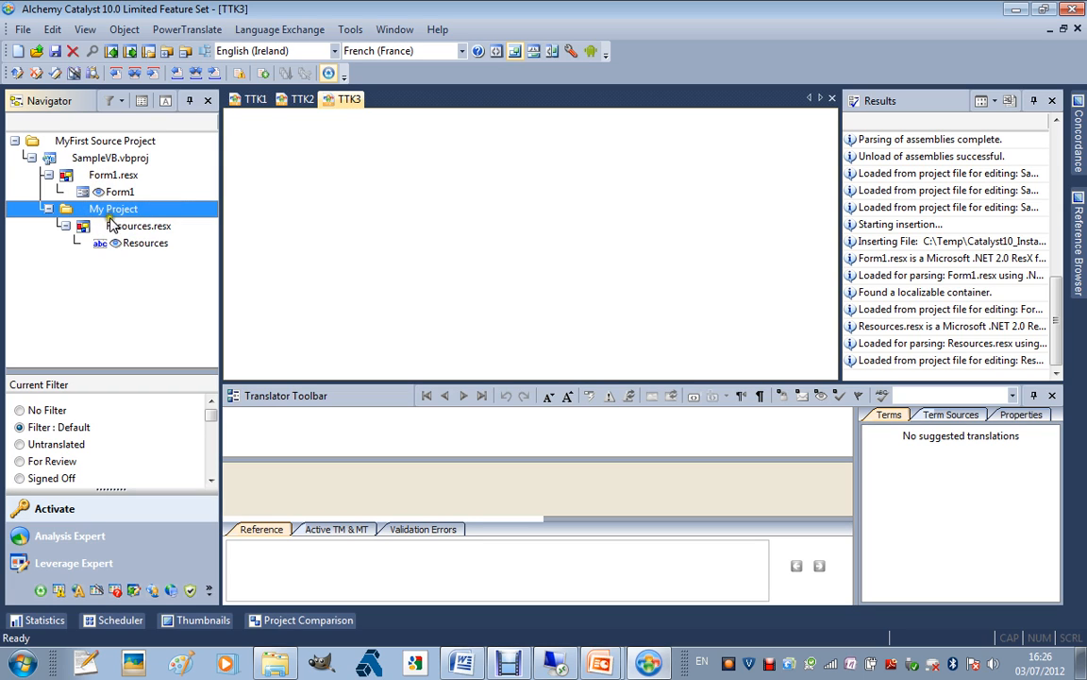
{"action": "left_click", "coordinate": [98, 160]}
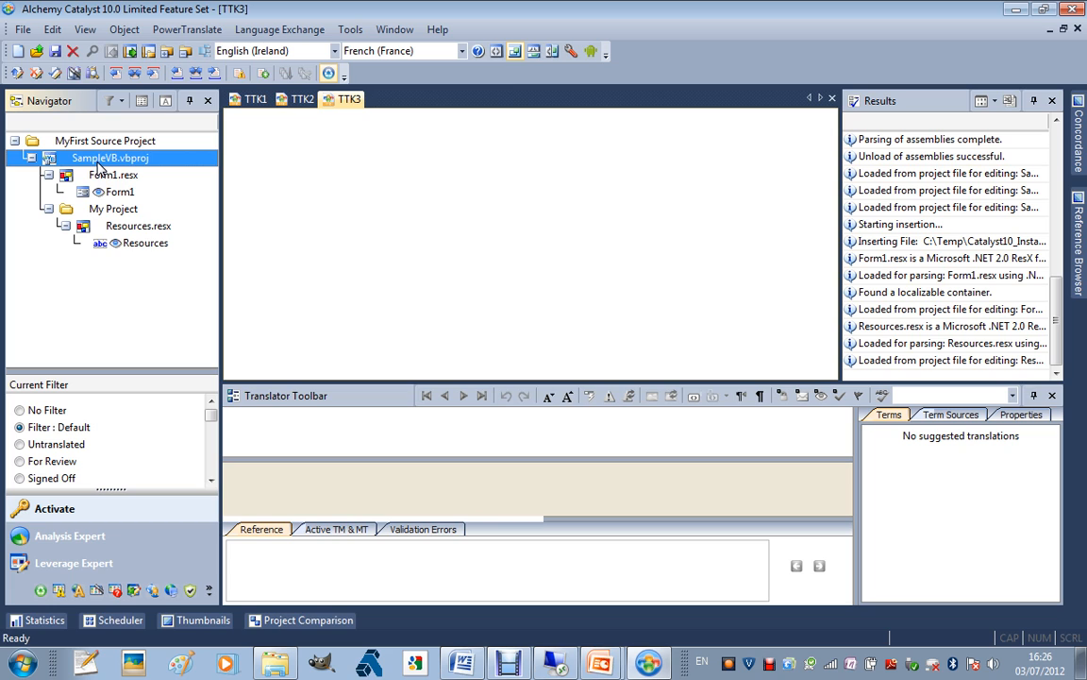
- Insert SampleMFC.vcxproj from the SampleMFC folder in Windows Explorer into MyFirst Source Project
{"action": "key", "text": "alt+Tab"}
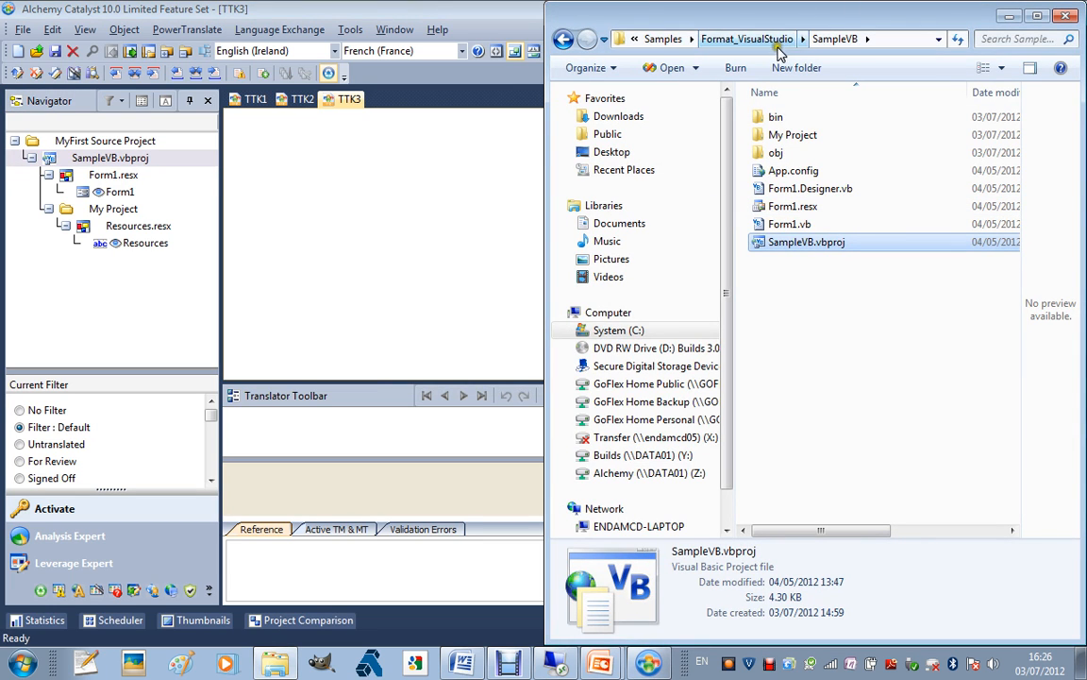
{"action": "left_click", "coordinate": [741, 39]}
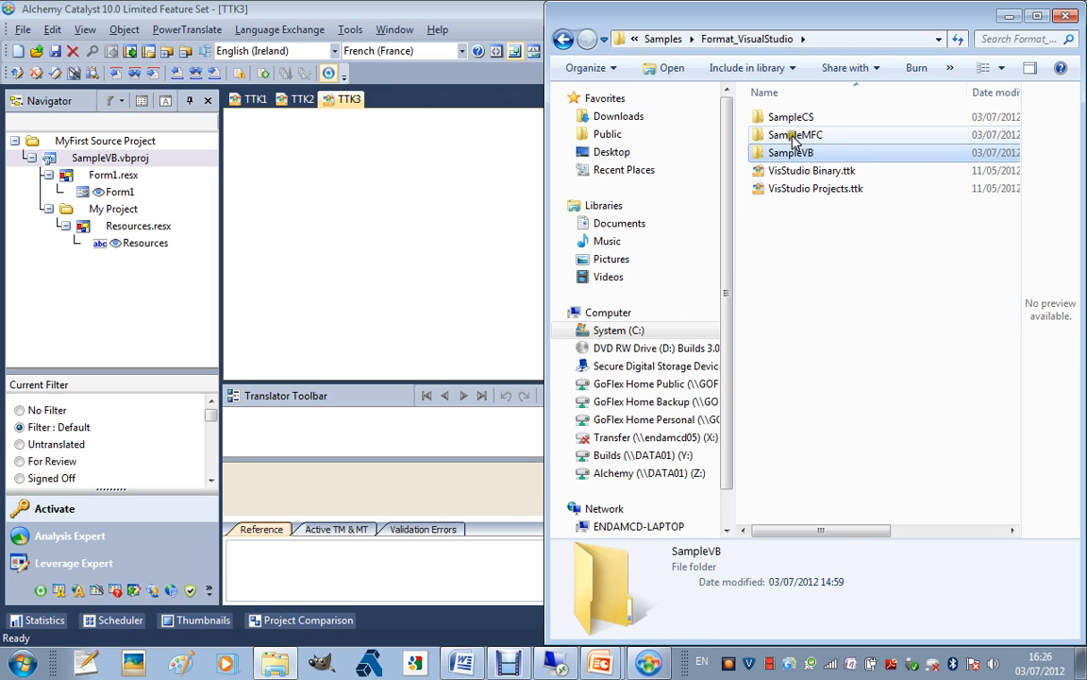
{"action": "double_click", "coordinate": [793, 137]}
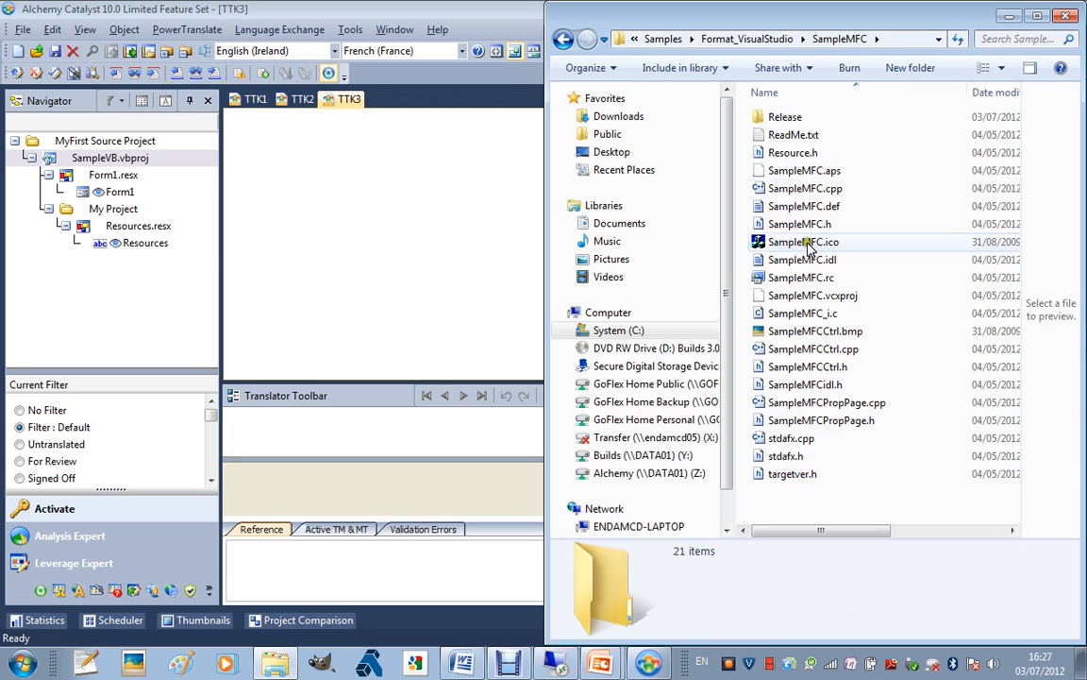
{"action": "left_click_drag", "start_coordinate": [803, 296], "coordinate": [134, 279]}
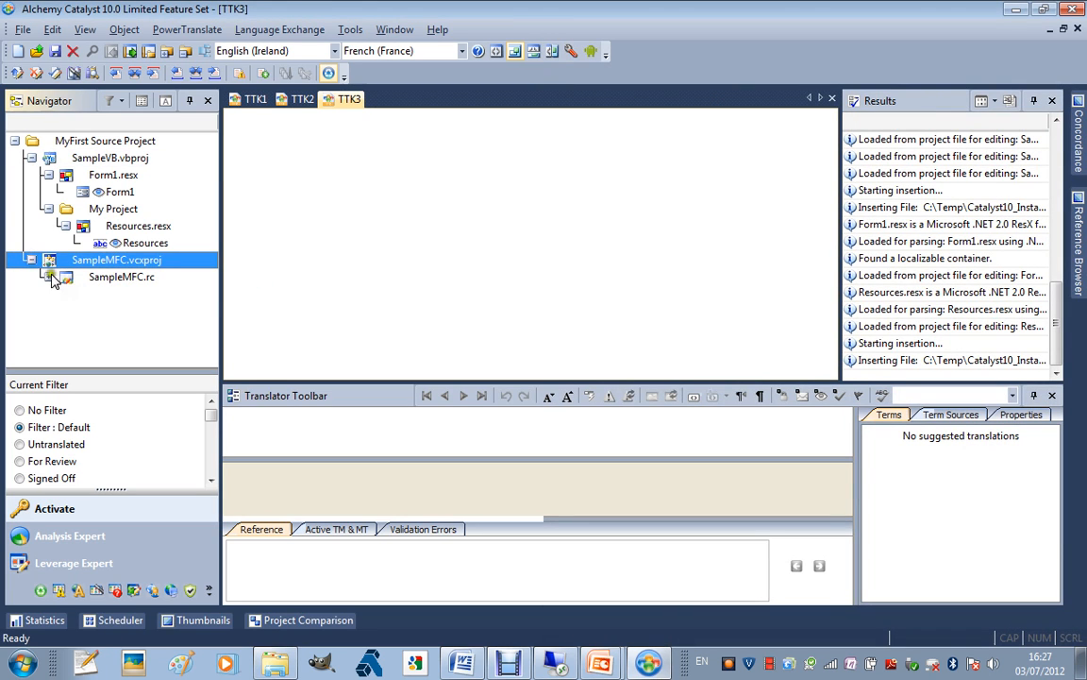
- Expand SampleMFC.rc and view its dialogs IDD_ABOUTBOX_SAMPLEMFC and IDD_PROPPAGE_SAMPLEMFC and the string table ID0001
{"action": "left_click", "coordinate": [47, 278]}
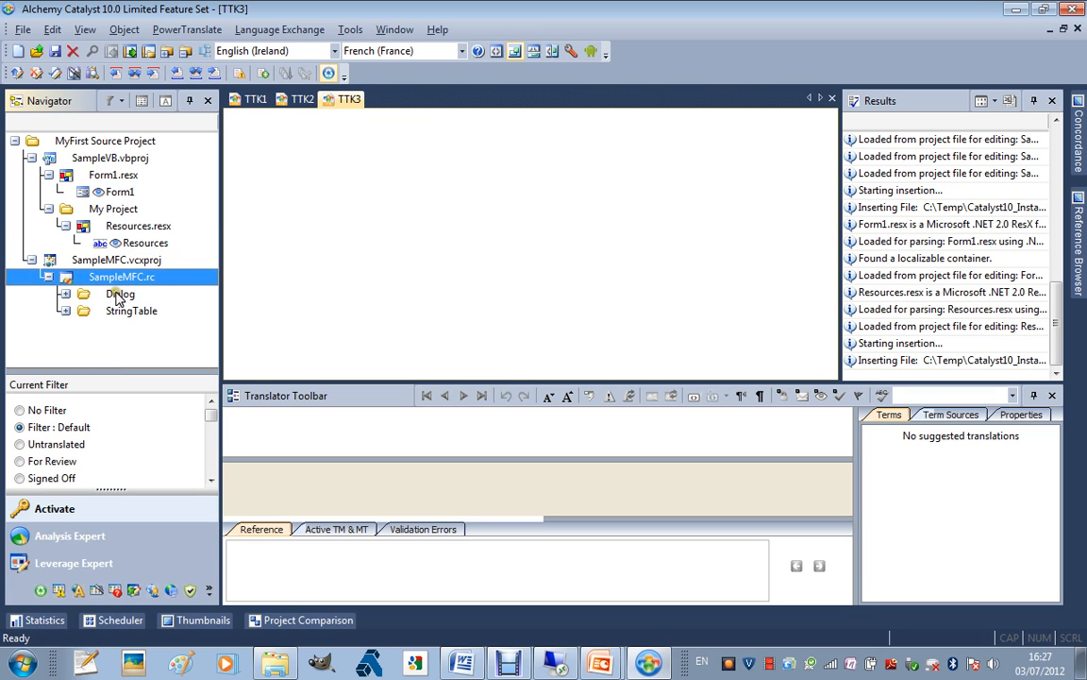
{"action": "left_click", "coordinate": [64, 297]}
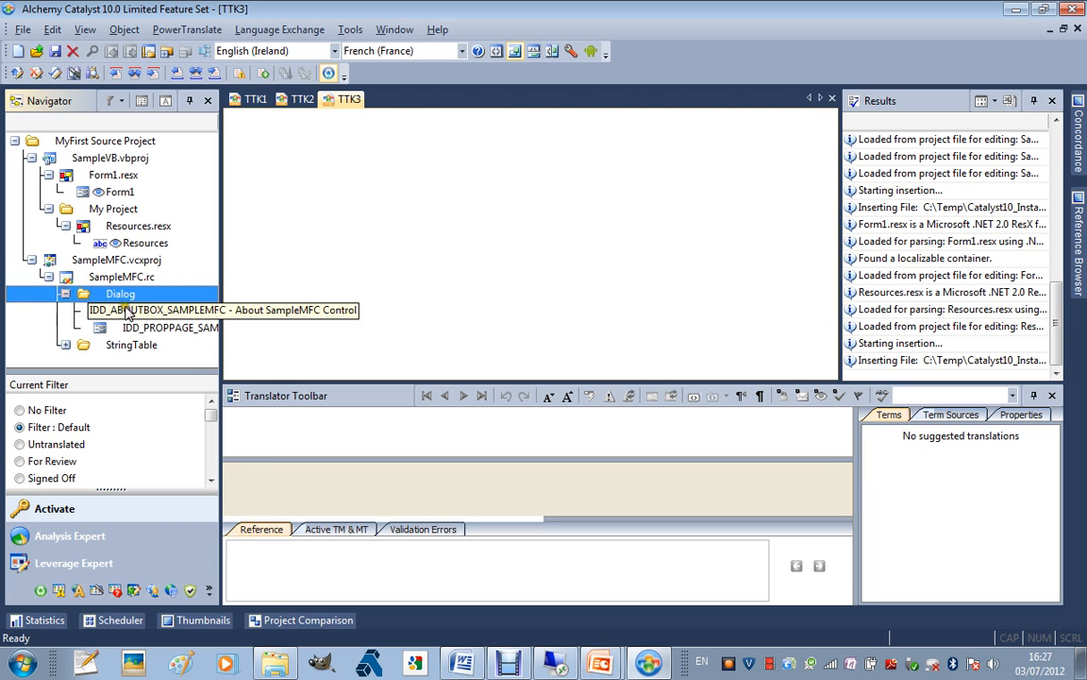
{"action": "left_click", "coordinate": [126, 314]}
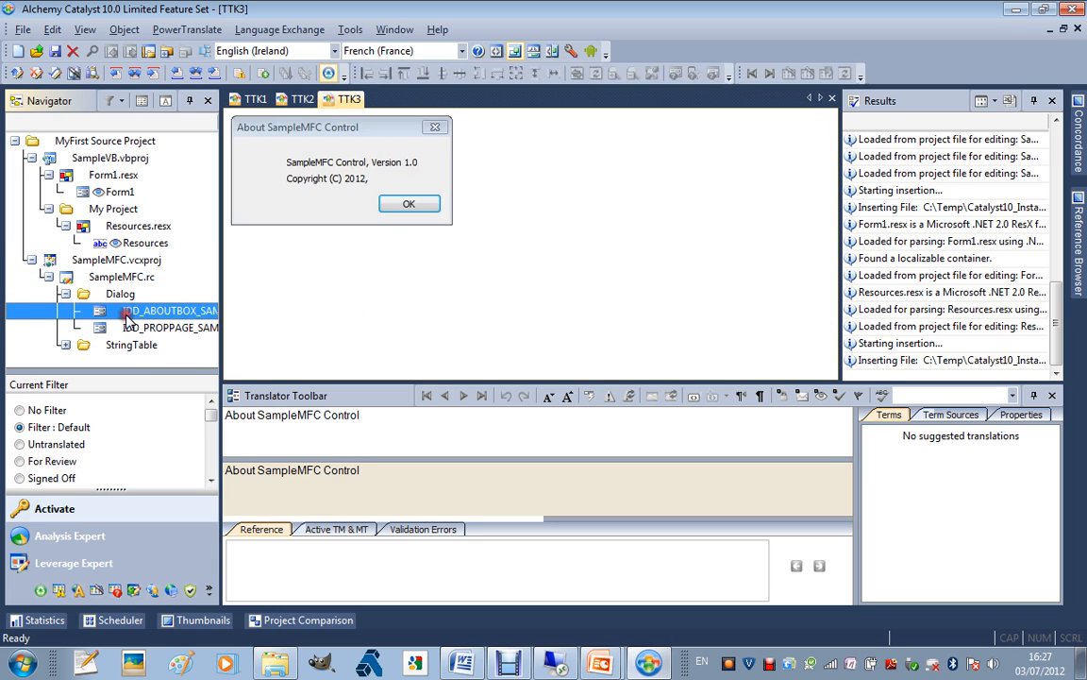
{"action": "left_click", "coordinate": [181, 329]}
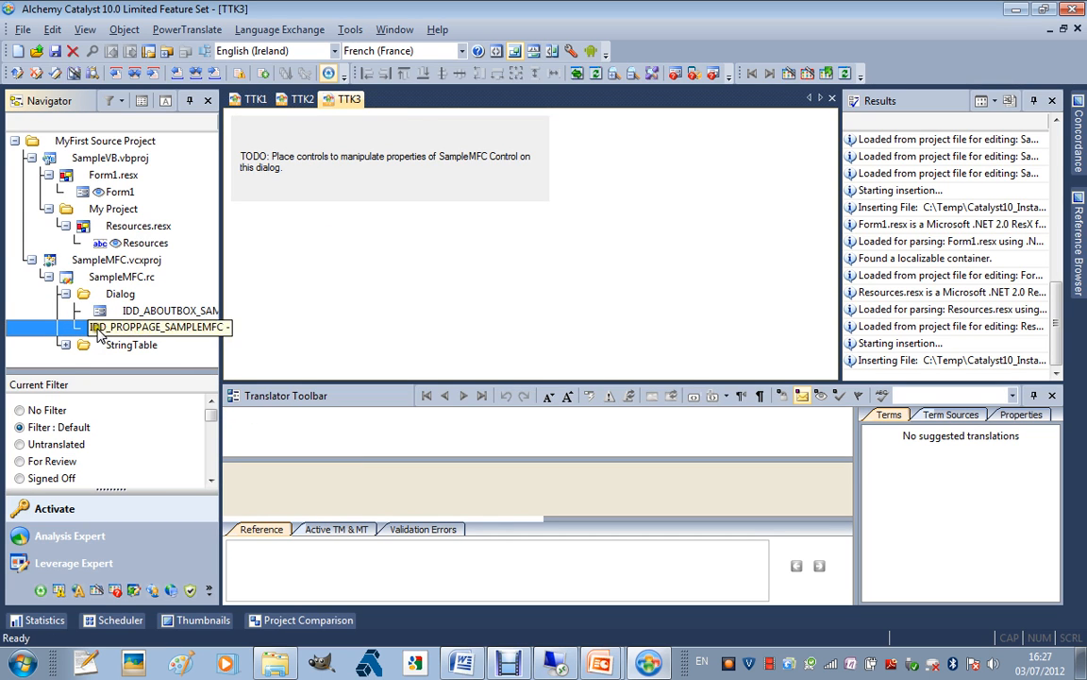
{"action": "left_click", "coordinate": [64, 345]}
{"action": "left_click", "coordinate": [133, 359]}
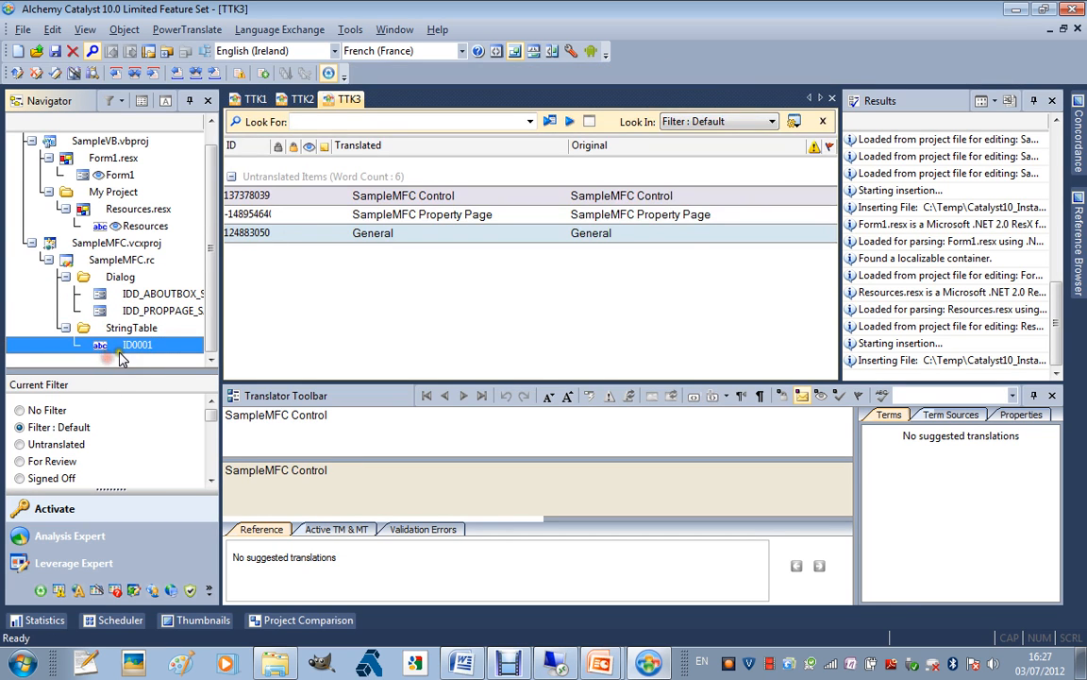
- Insert SampleCS.csproj from the SampleCS folder in Windows Explorer into MyFirst Source Project
{"action": "key", "text": "alt+Tab"}
{"action": "key", "text": "alt+Up"}
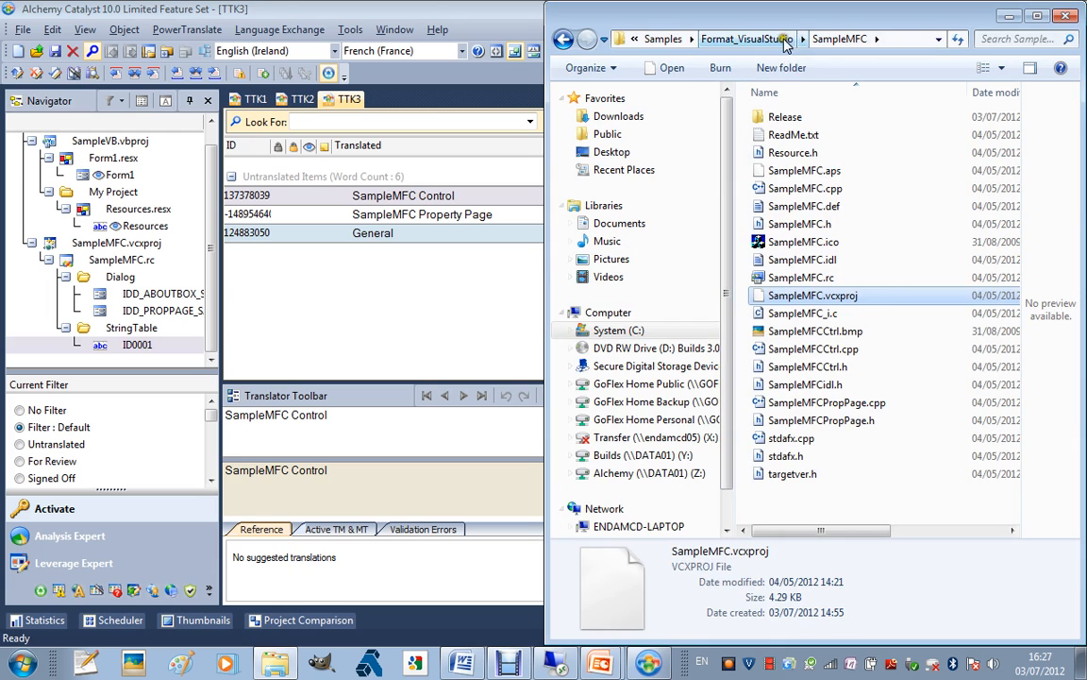
{"action": "double_click", "coordinate": [777, 117]}
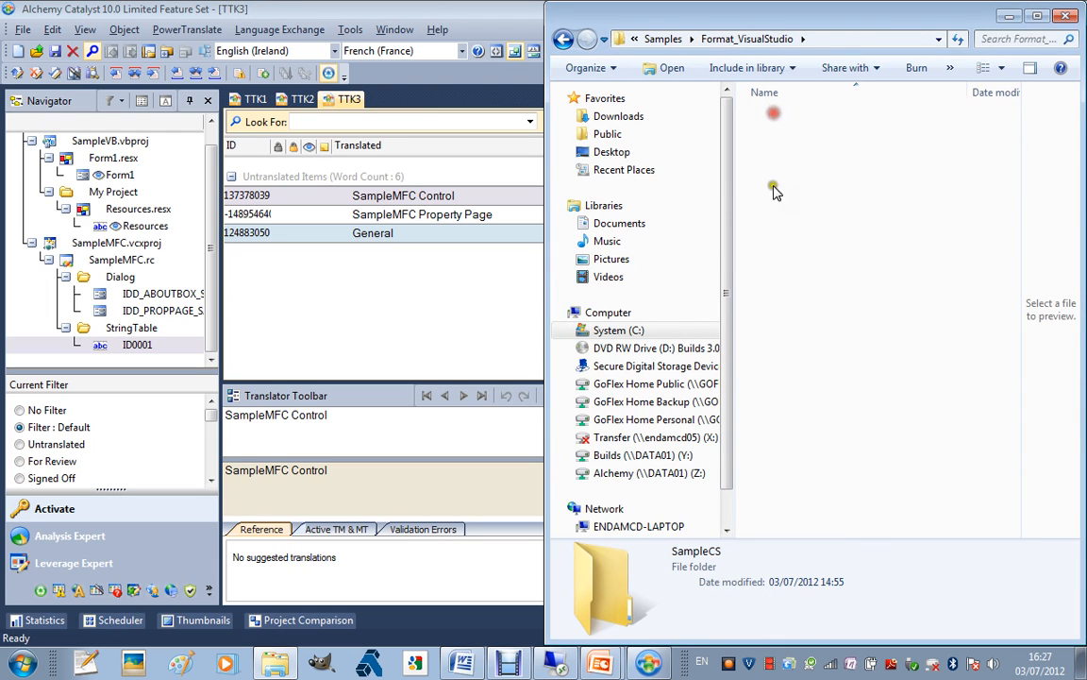
{"action": "left_click_drag", "start_coordinate": [782, 244], "coordinate": [189, 215]}
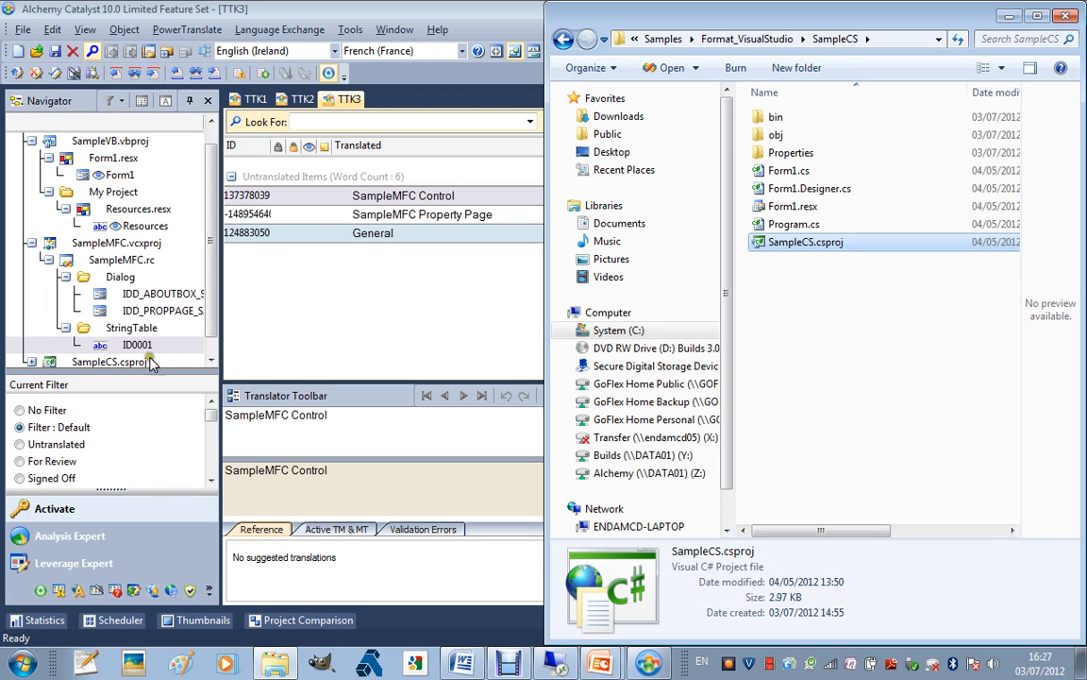
- Expand SampleCS.csproj with its Properties folder and Form1.resx, and display Form1
{"action": "left_click", "coordinate": [209, 354]}
{"action": "left_click", "coordinate": [31, 345]}
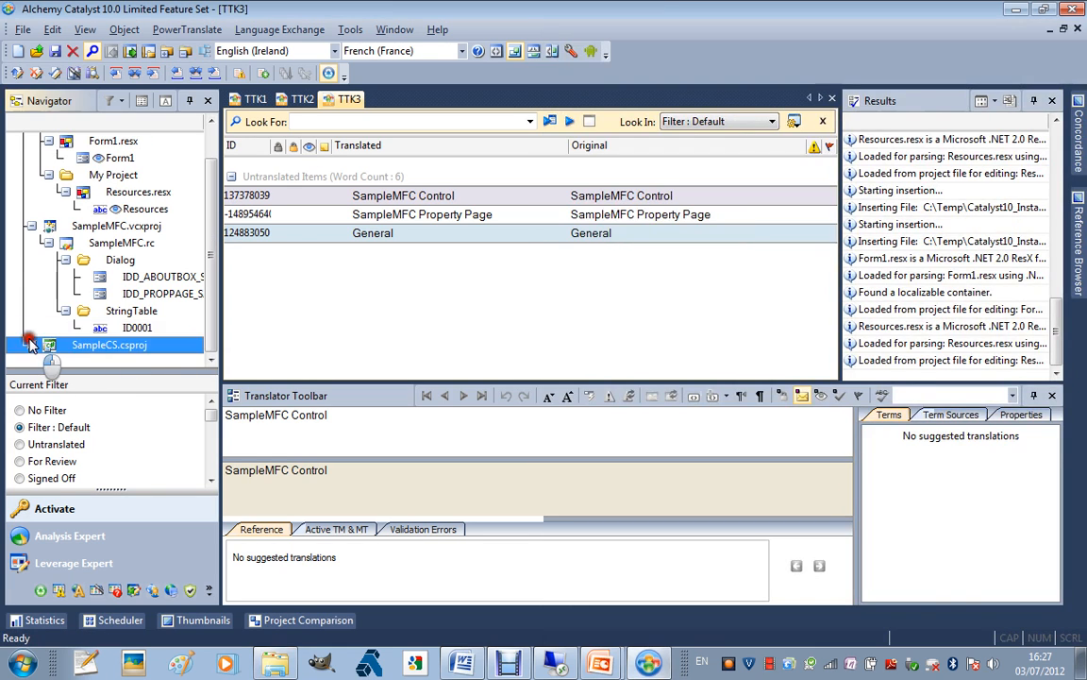
{"action": "left_click", "coordinate": [683, 368]}
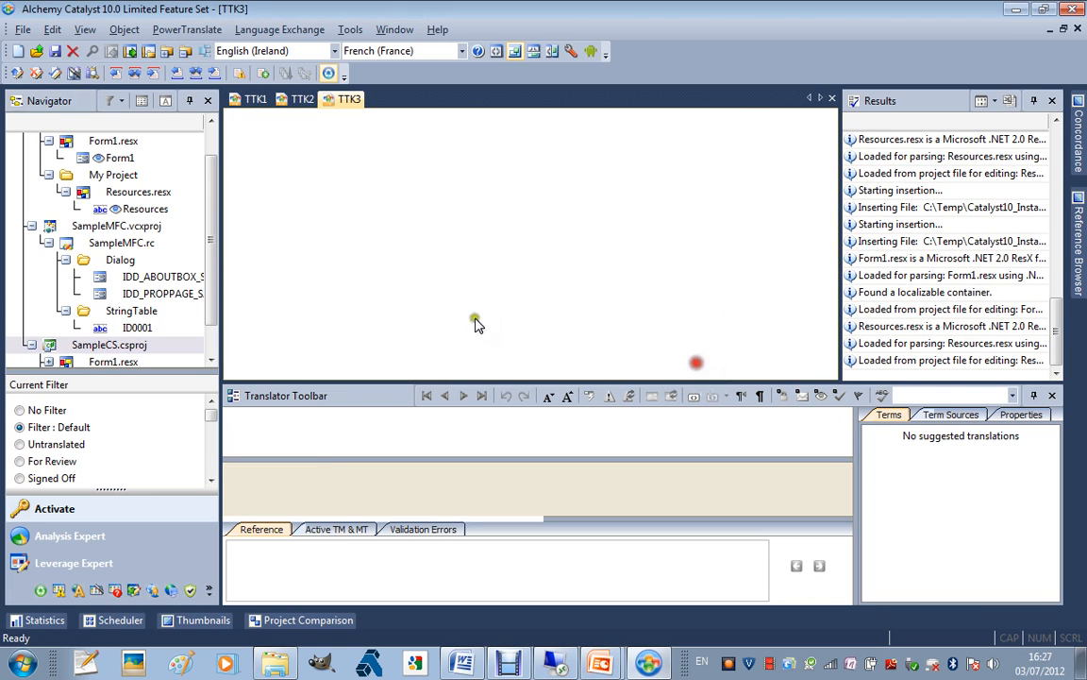
{"action": "left_click", "coordinate": [213, 353]}
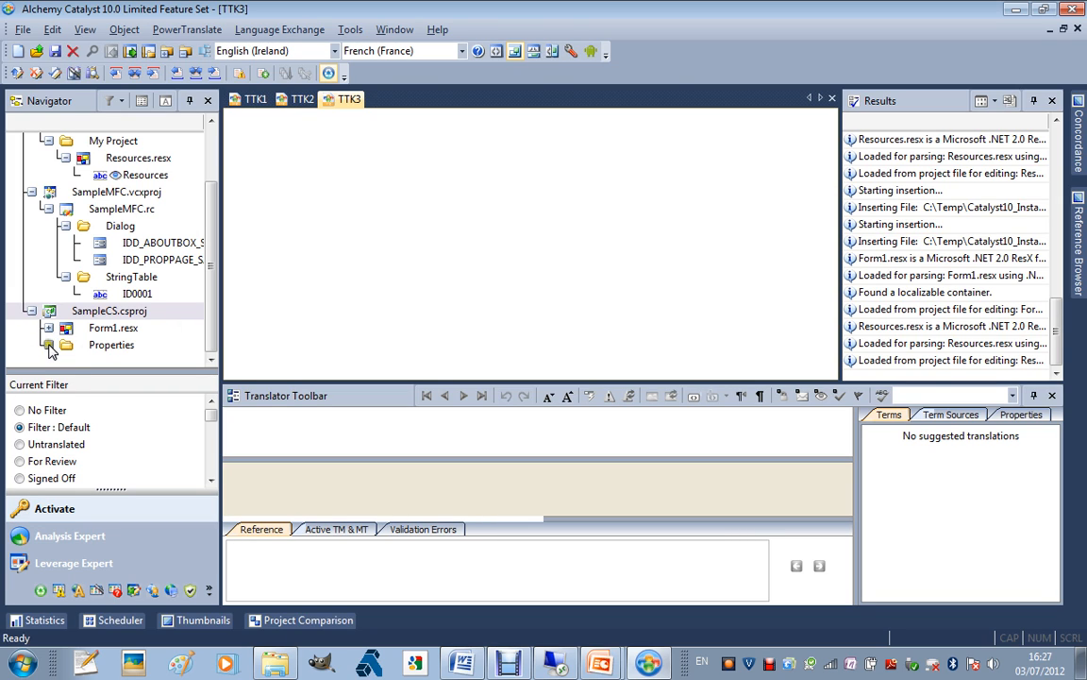
{"action": "double_click", "coordinate": [112, 344]}
{"action": "scroll", "coordinate": [216, 283], "scroll_direction": "down", "scroll_amount": 1}
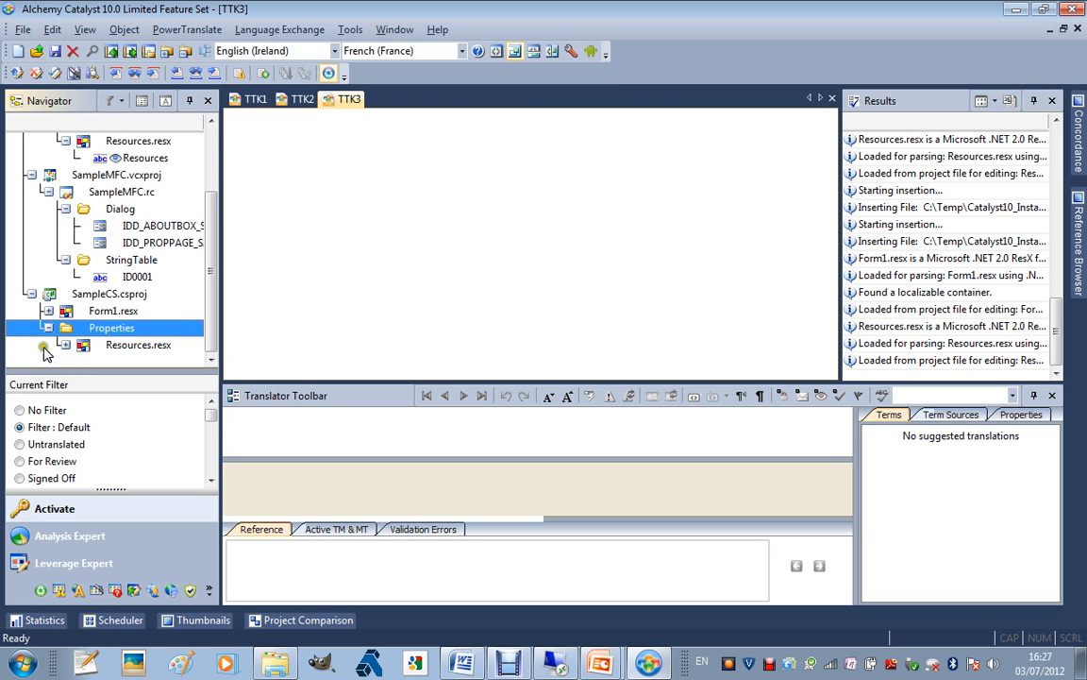
{"action": "double_click", "coordinate": [163, 311]}
{"action": "left_click", "coordinate": [142, 329]}
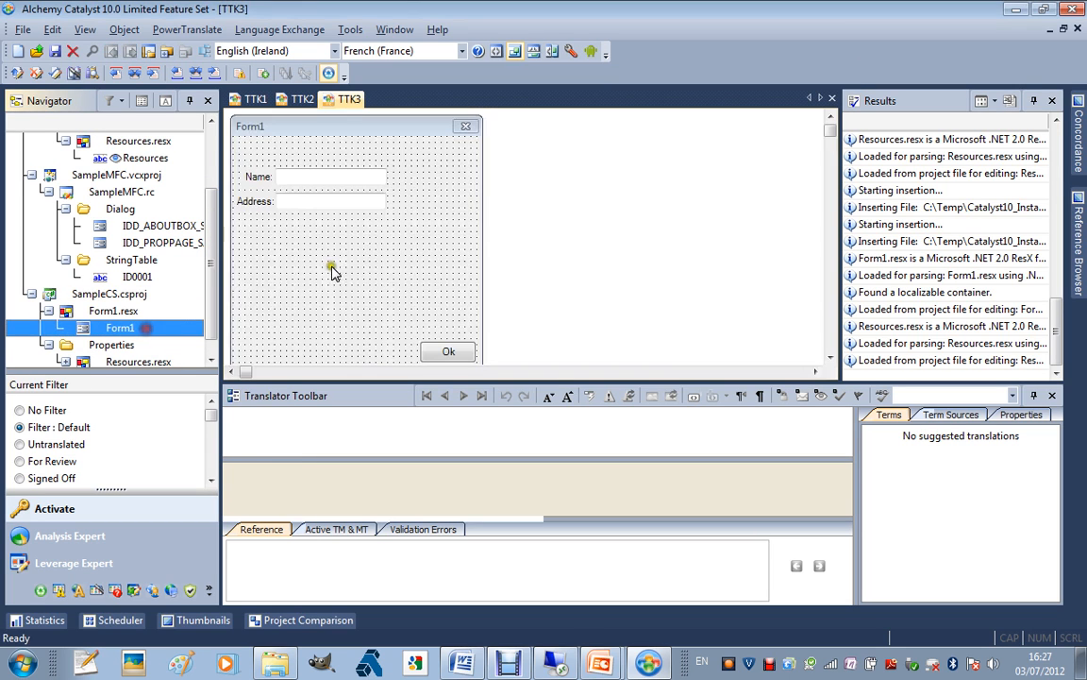
- Change the translations of the Address: and Name: labels on SampleCS's Form1 to Address edit: and Name edit:
{"action": "left_click", "coordinate": [250, 204]}
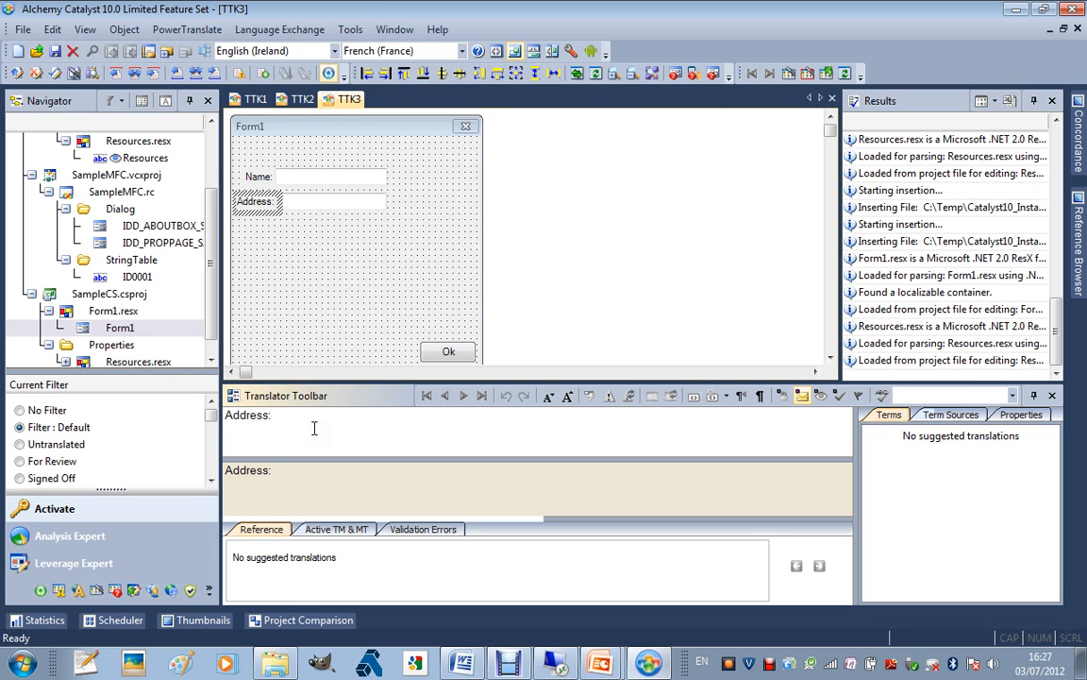
{"action": "key", "text": "BackSpace"}
{"action": "type", "text": "edit"}
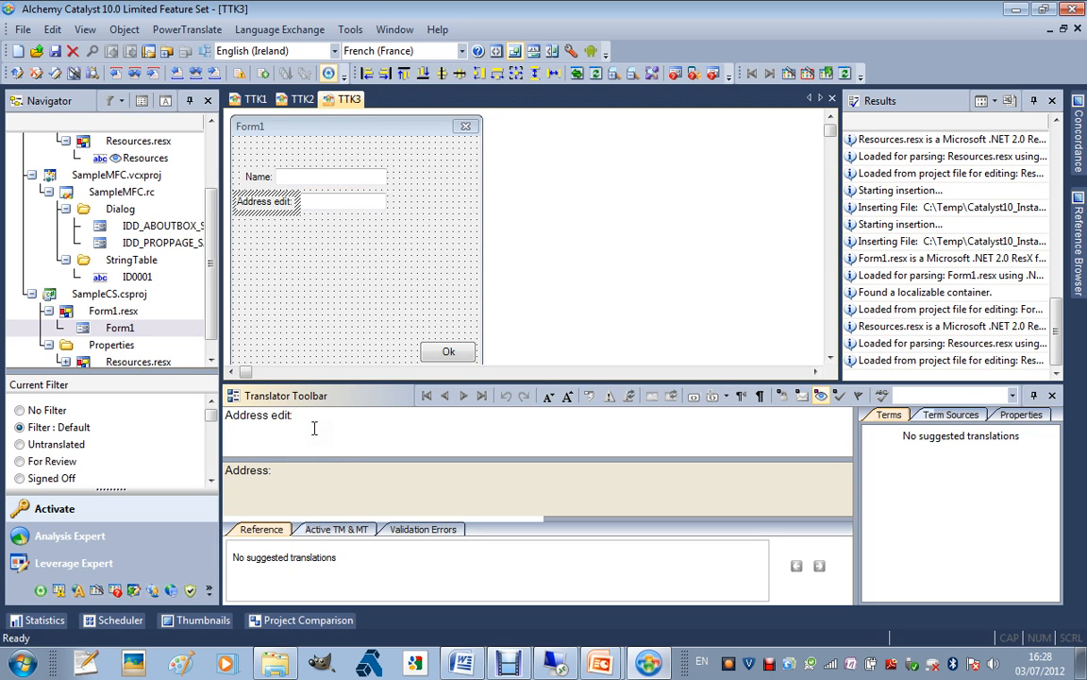
{"action": "left_click", "coordinate": [253, 176]}
{"action": "key", "text": "BackSpace"}
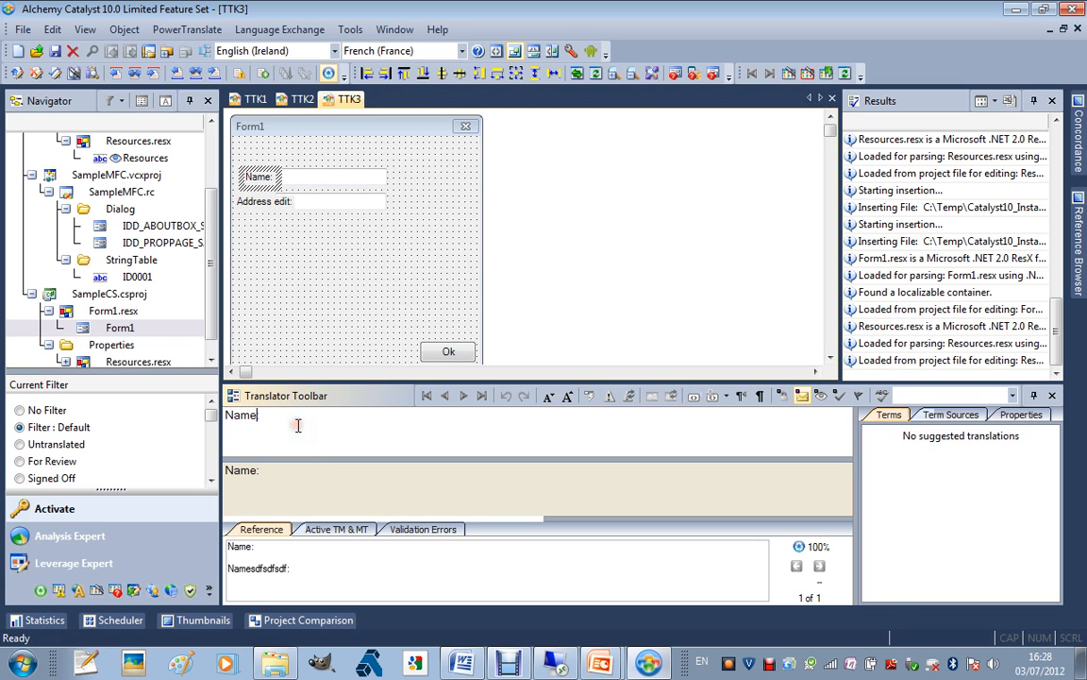
{"action": "type", "text": "edit"}
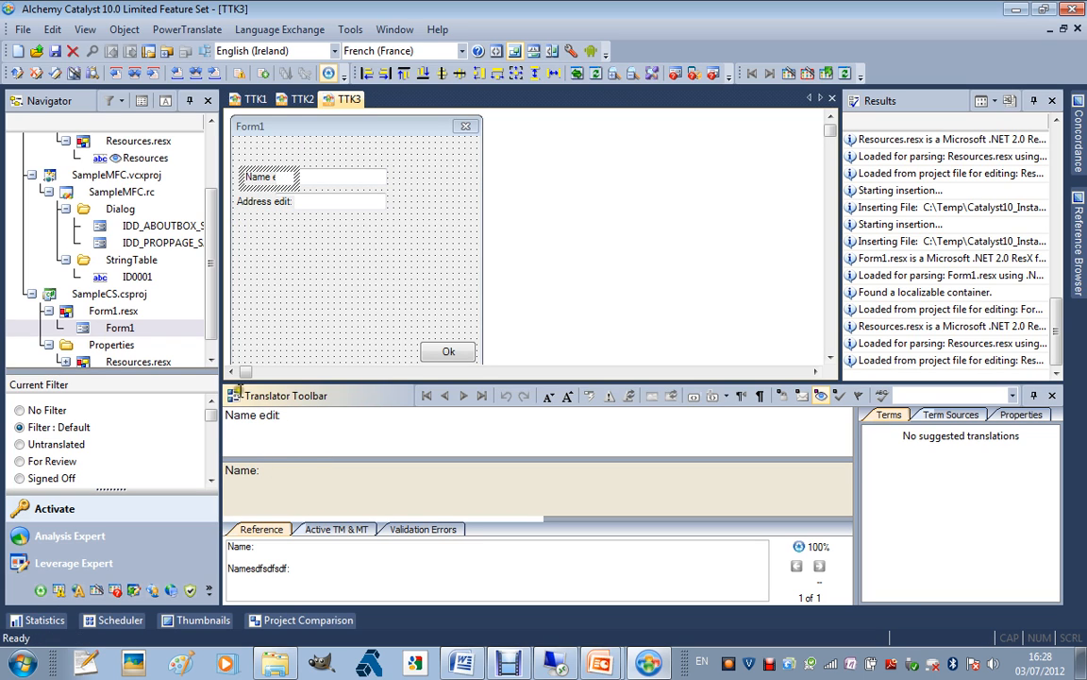
- Display SampleCS's Resources string list and translate the string Hello as Bonjour
{"action": "left_click", "coordinate": [139, 362]}
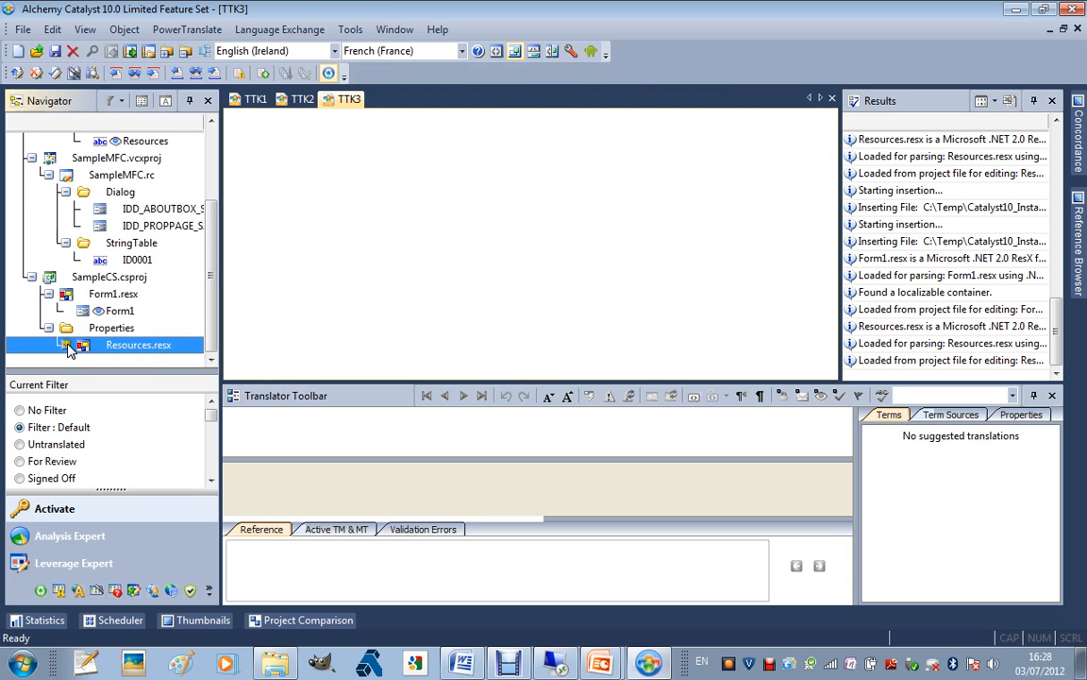
{"action": "left_click", "coordinate": [158, 359]}
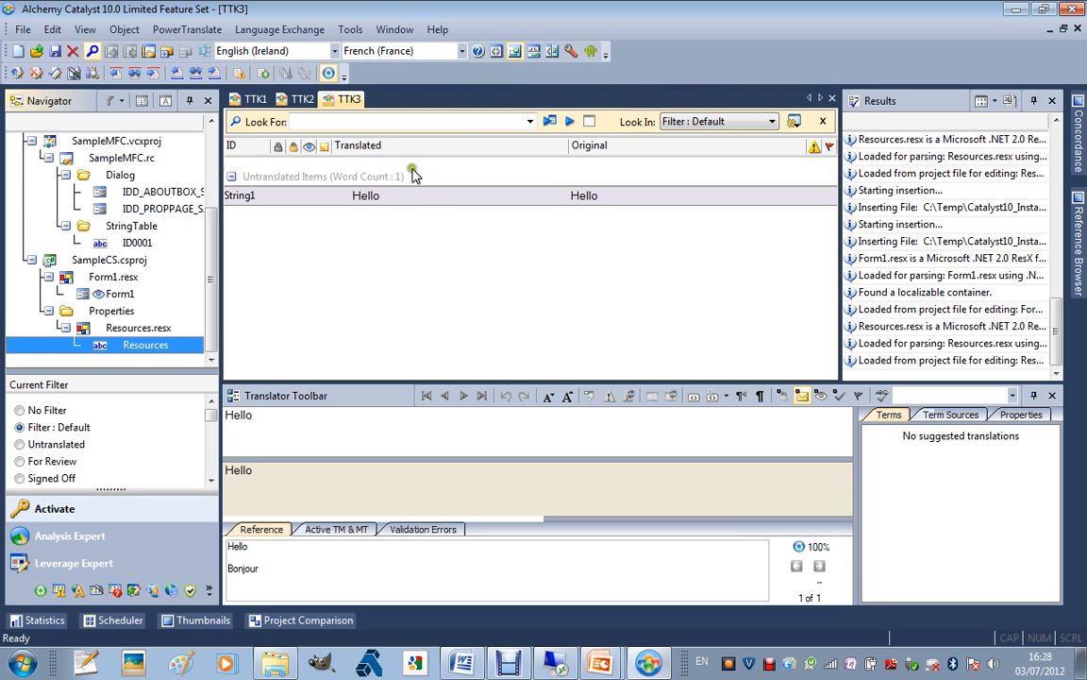
{"action": "left_click", "coordinate": [413, 198]}
{"action": "left_click", "coordinate": [349, 427]}
{"action": "key", "text": "ctrl+a"}
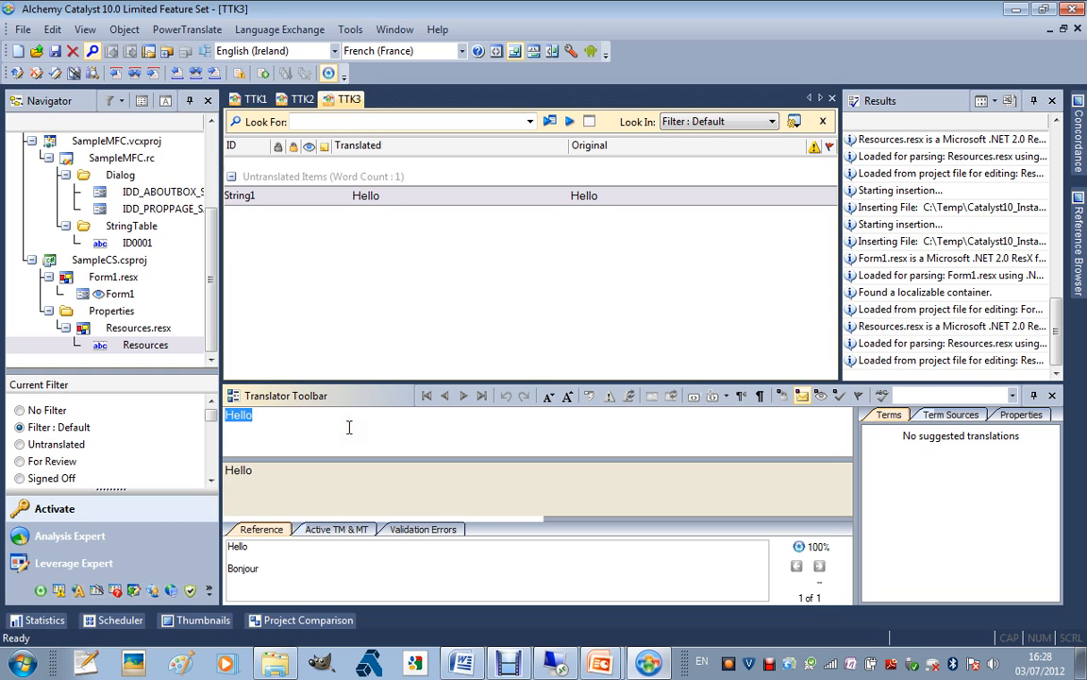
{"action": "type", "text": "Bonjour"}
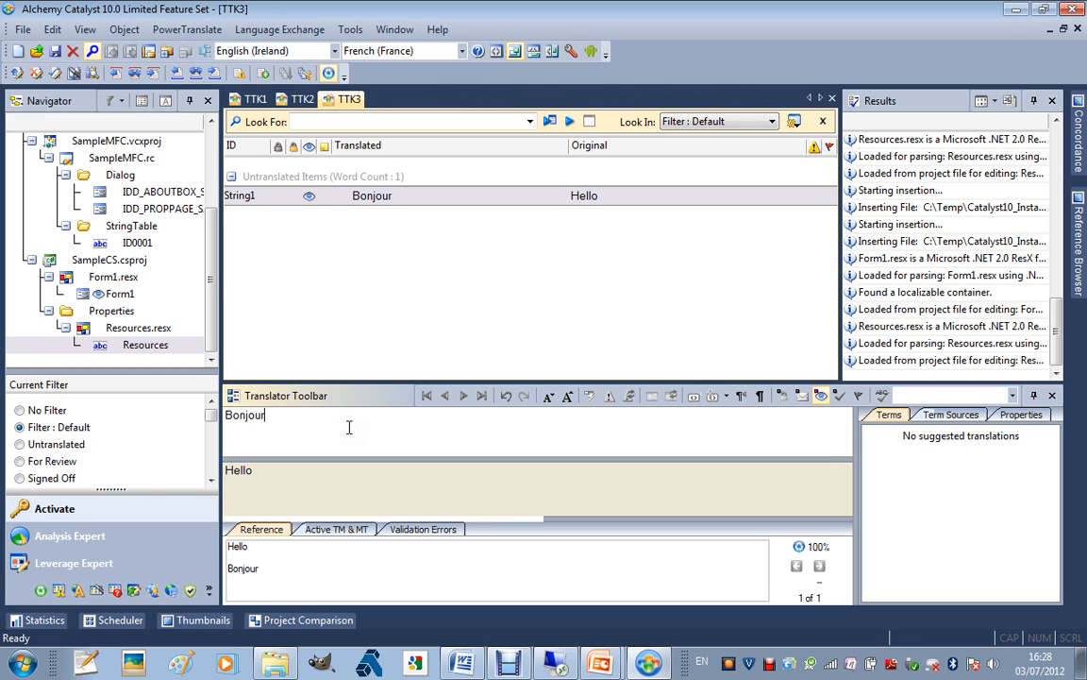
- Extract the localized files of SampleCS.csproj and select SampleCS.csproj in the SampleCS folder in Windows Explorer
{"action": "left_click", "coordinate": [104, 264]}
{"action": "left_click", "coordinate": [22, 30]}
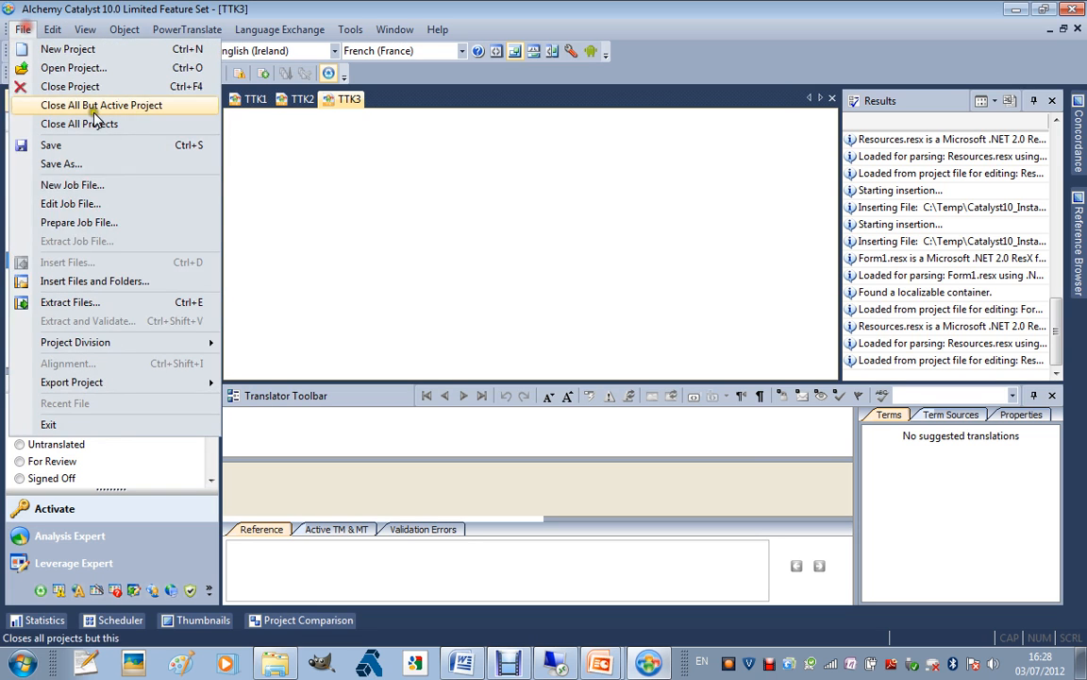
{"action": "left_click", "coordinate": [113, 304]}
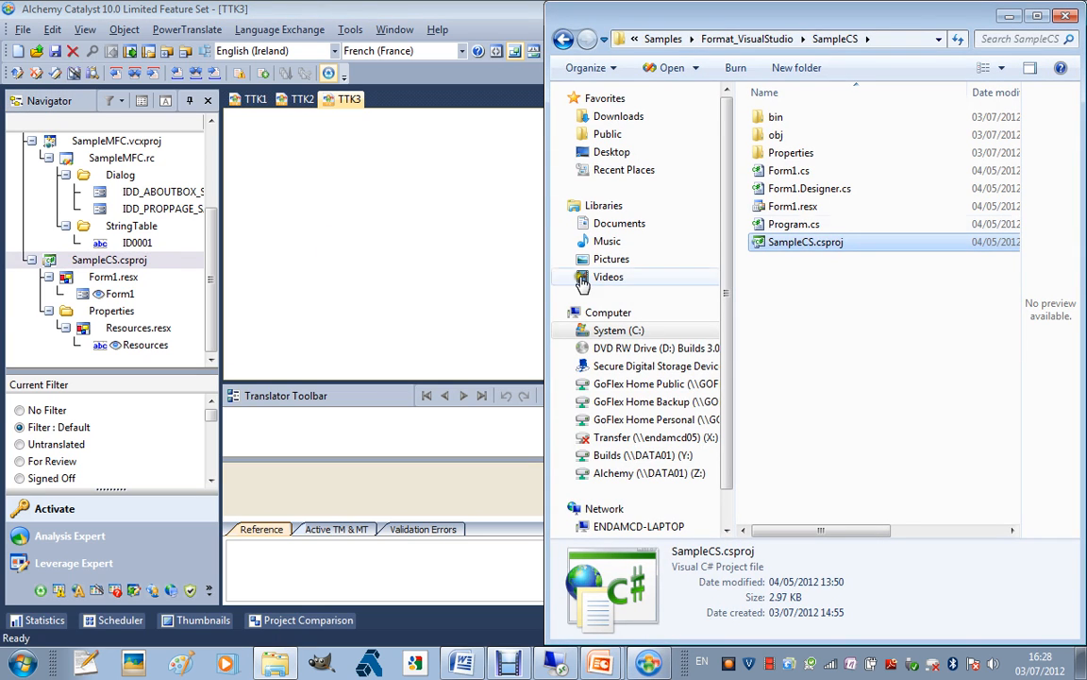
{"action": "left_click", "coordinate": [903, 244]}
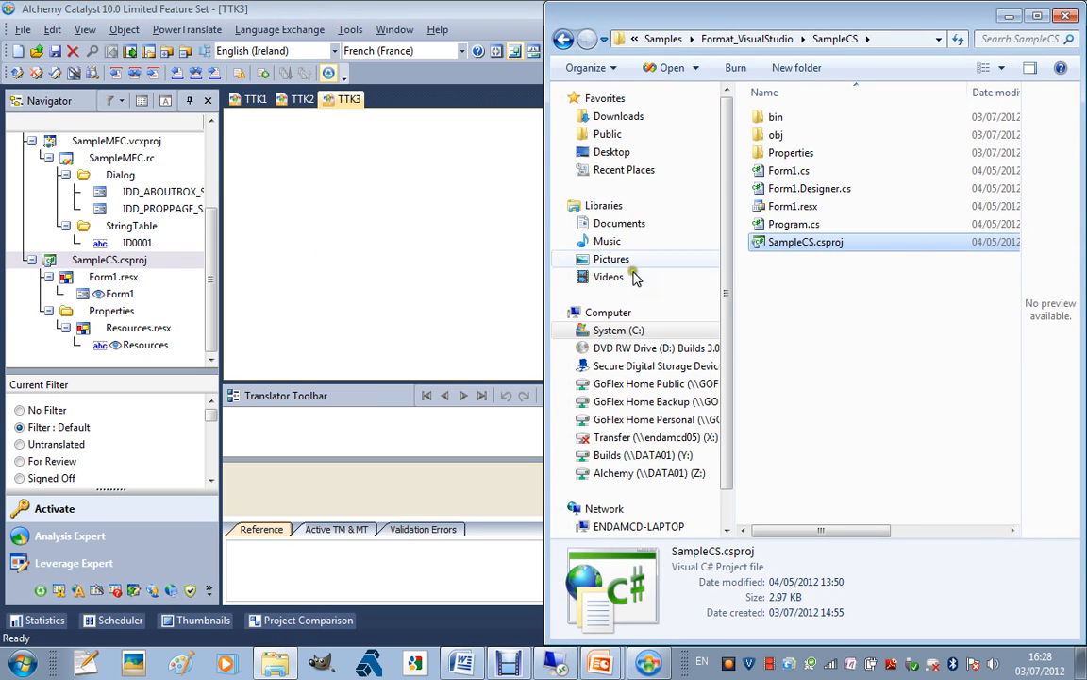
- Return to Alchemy Catalyst and extract the files of SampleCS.csproj again
{"action": "left_click", "coordinate": [108, 261]}
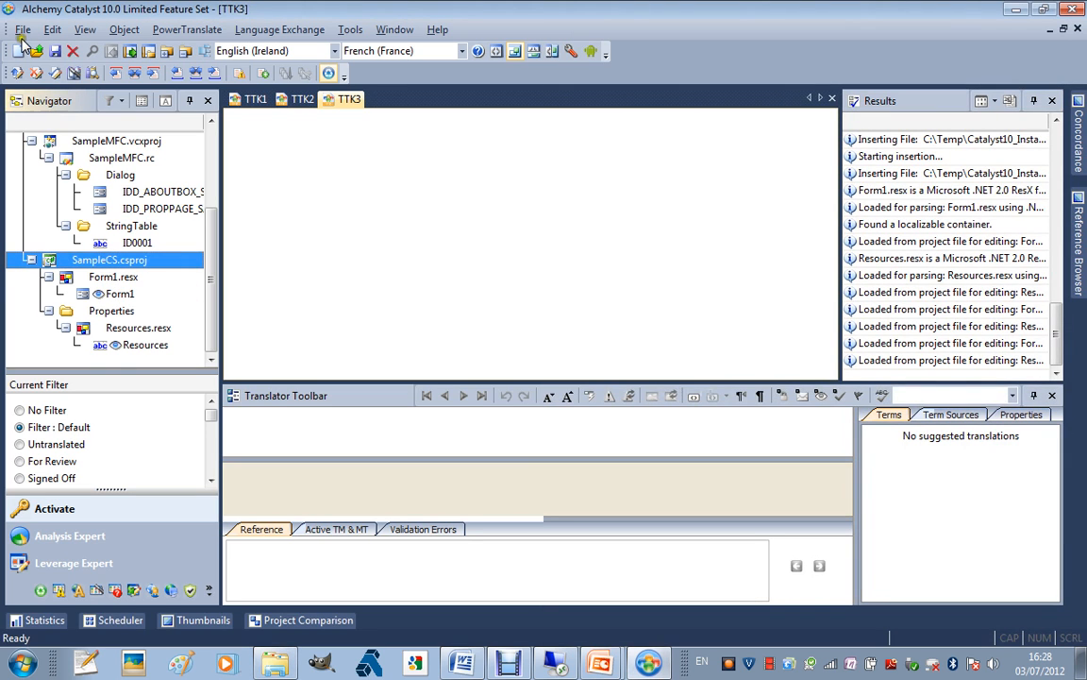
{"action": "left_click", "coordinate": [21, 30]}
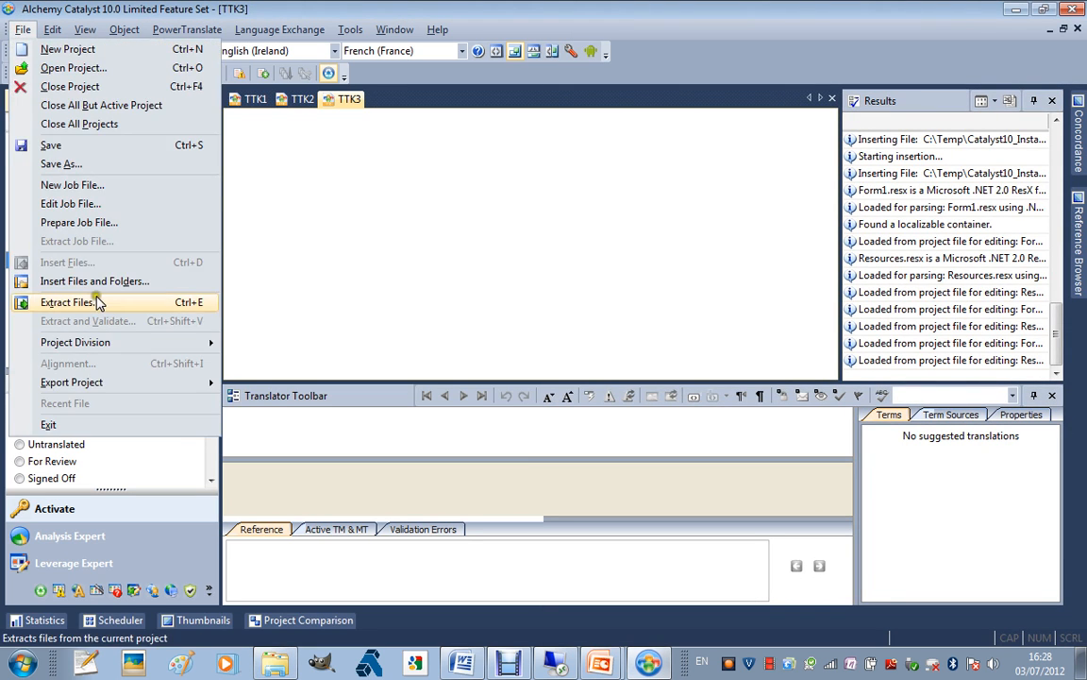
{"action": "left_click", "coordinate": [64, 296]}
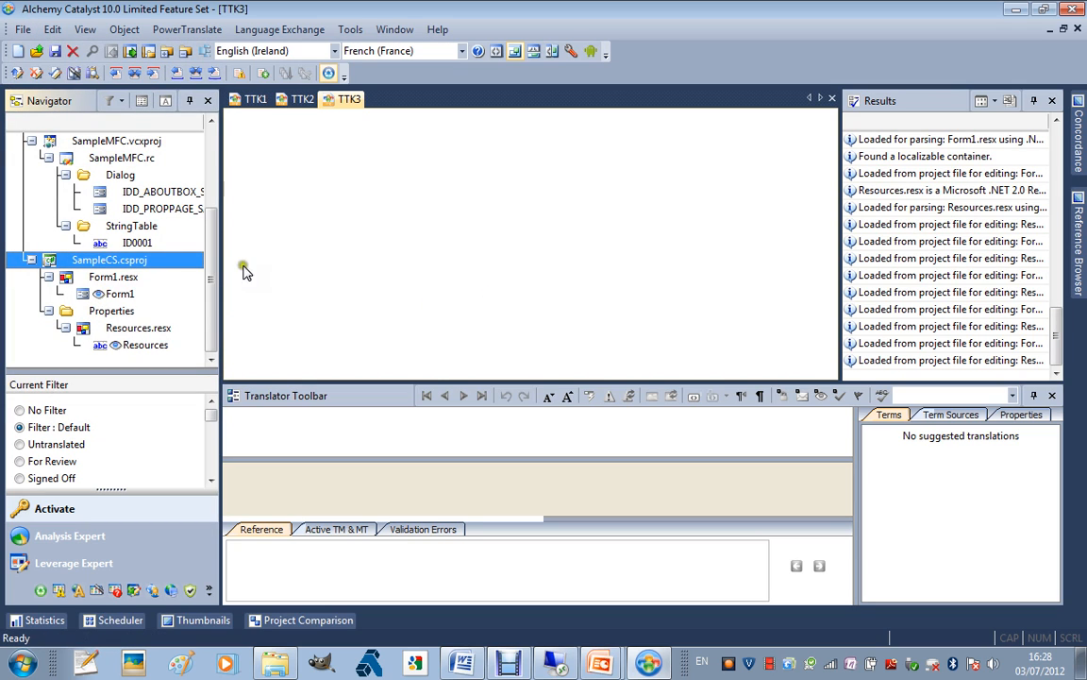